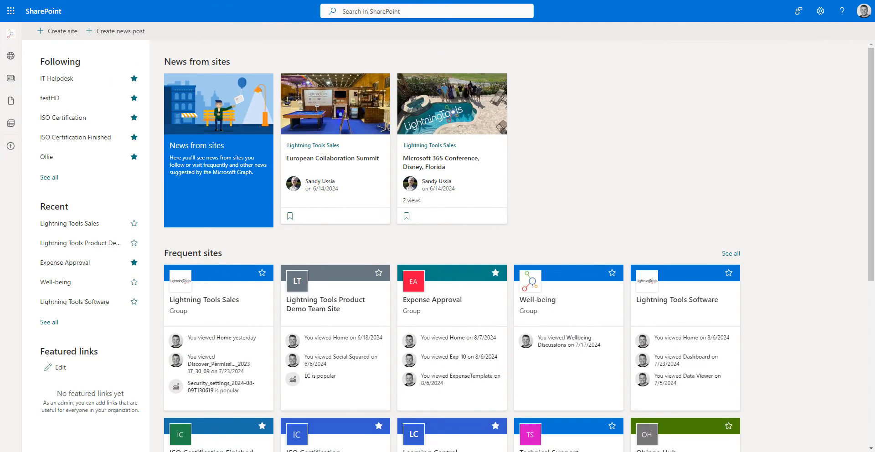
- Start creating a new team site, browse its templates, then abandon site creation
left_click(70, 35)
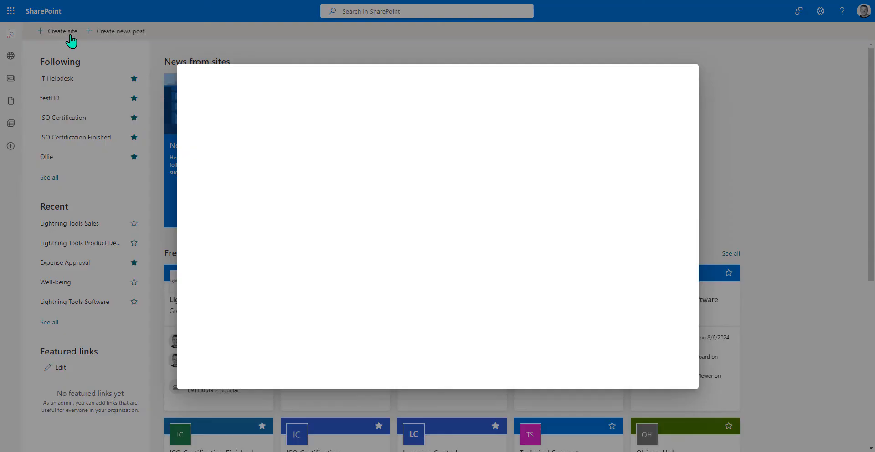
left_click(363, 280)
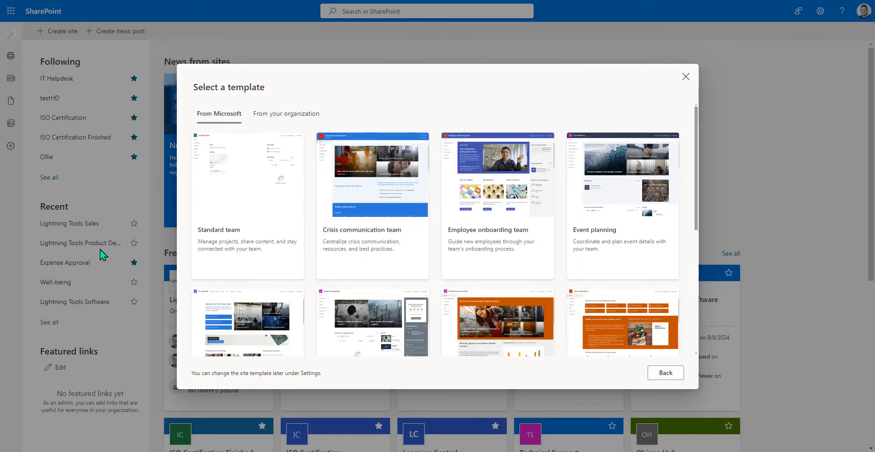
scroll(564, 226, "down", 3)
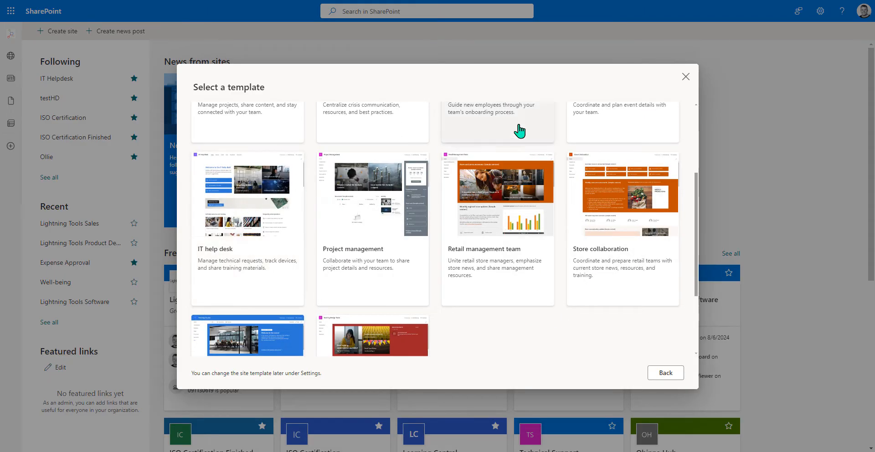
left_click(684, 82)
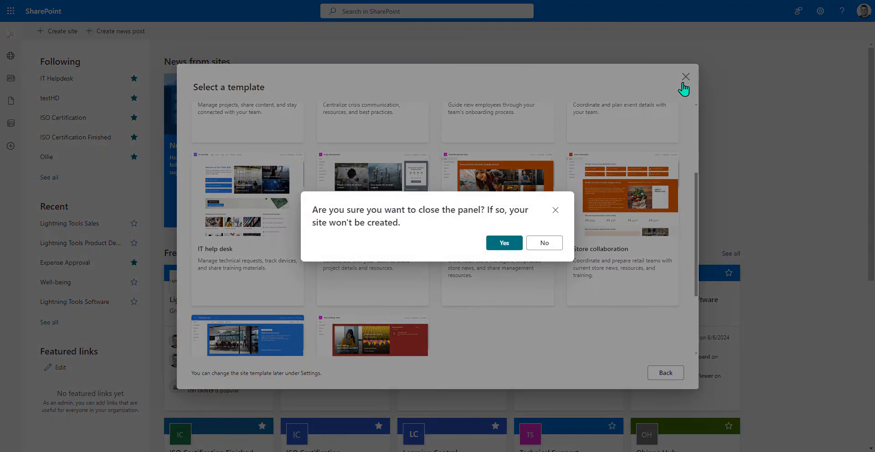
left_click(519, 245)
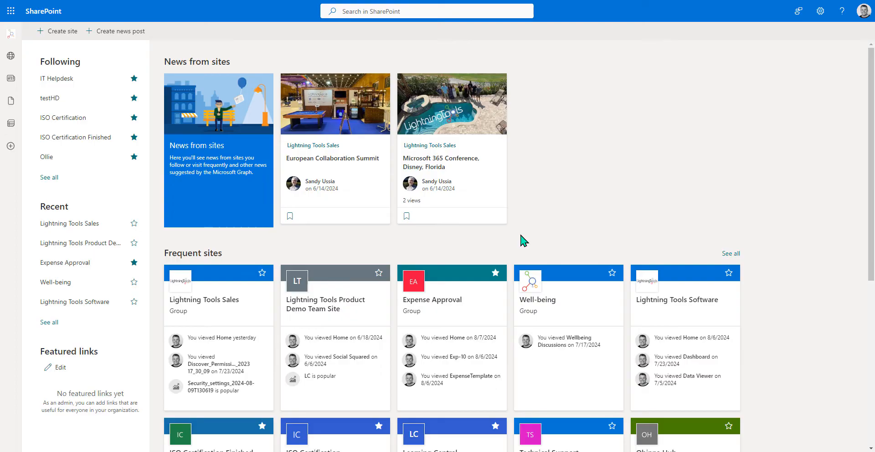
- Open the IT Helpdesk site's Tickets list and start a new ticket item
left_click(56, 79)
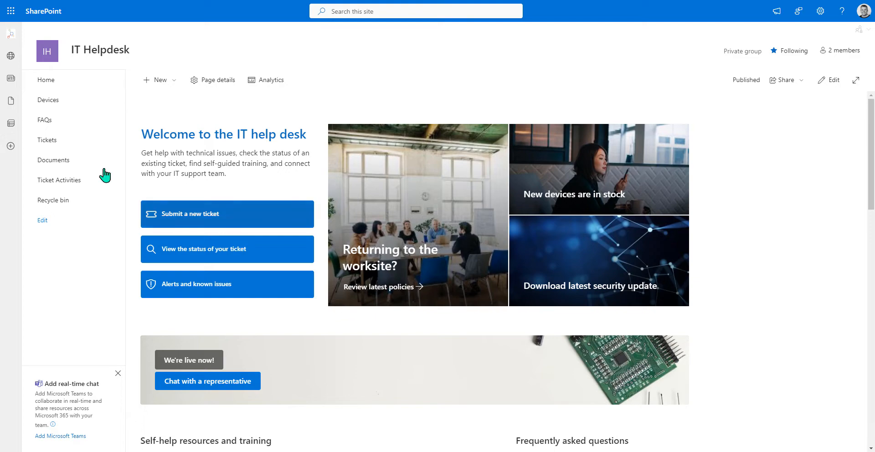
left_click(63, 146)
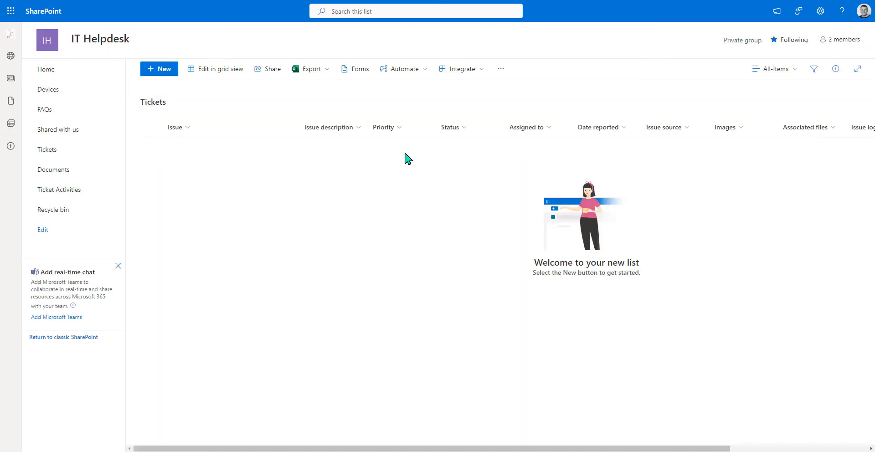
left_click(164, 75)
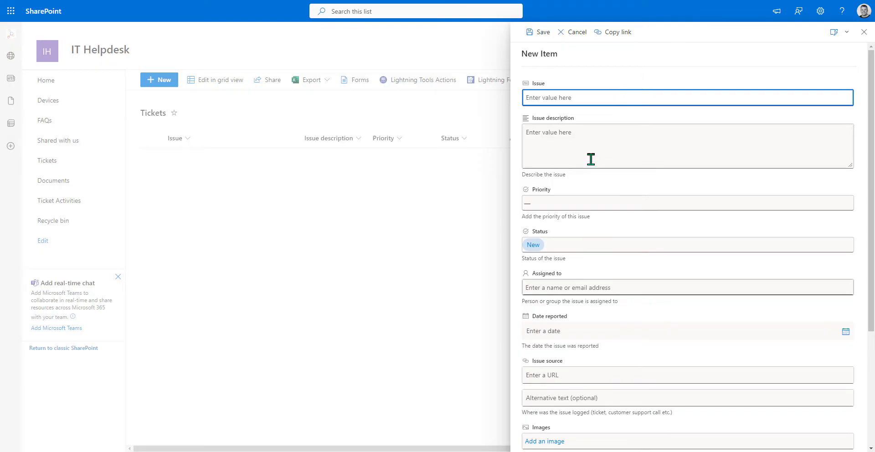
- Review the Priority and Status choices without changing them, keeping Status at New
left_click(589, 207)
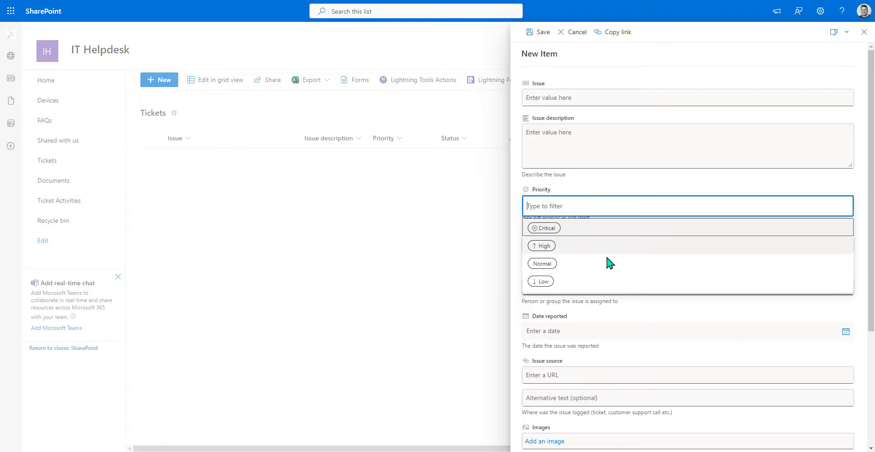
left_click(686, 187)
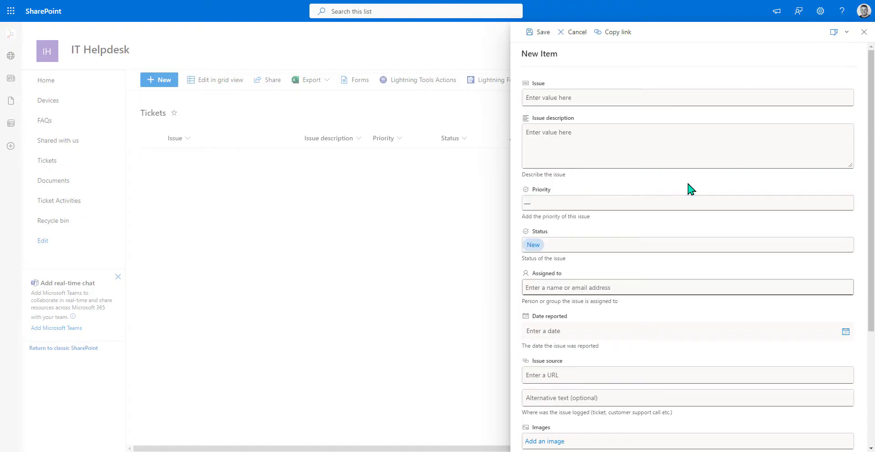
left_click(571, 246)
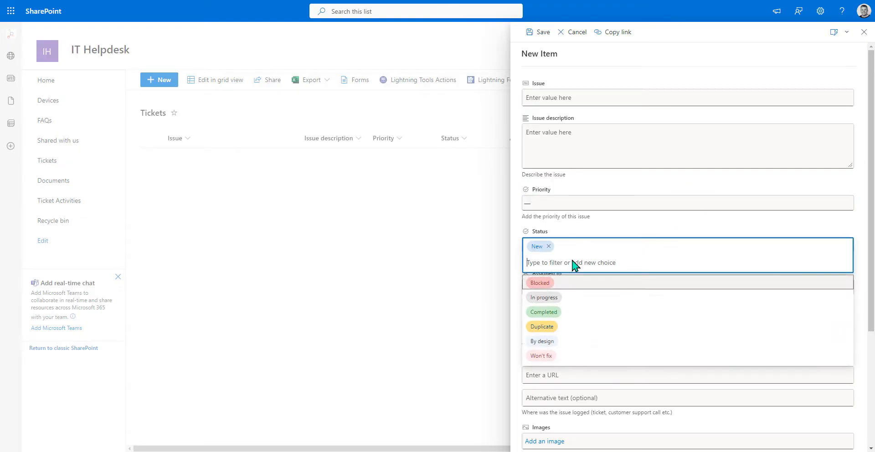
left_click(602, 231)
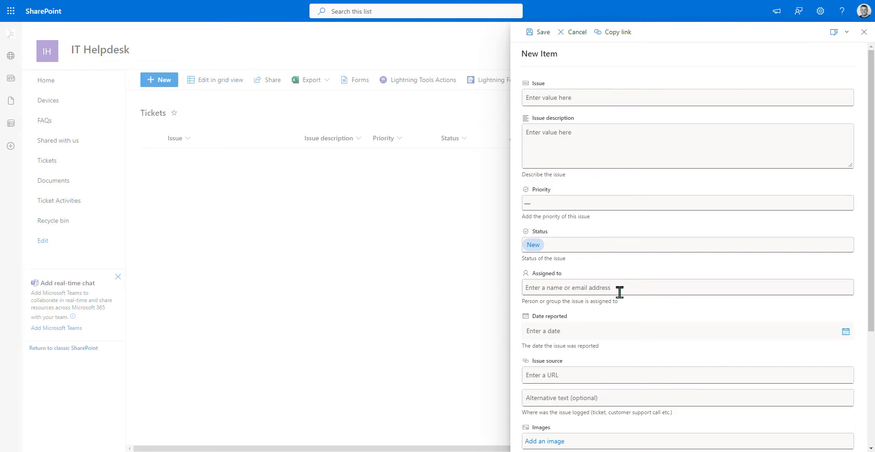
- Scroll to the bottom of the new ticket form and cancel it without saving
scroll(610, 274, "down", 2)
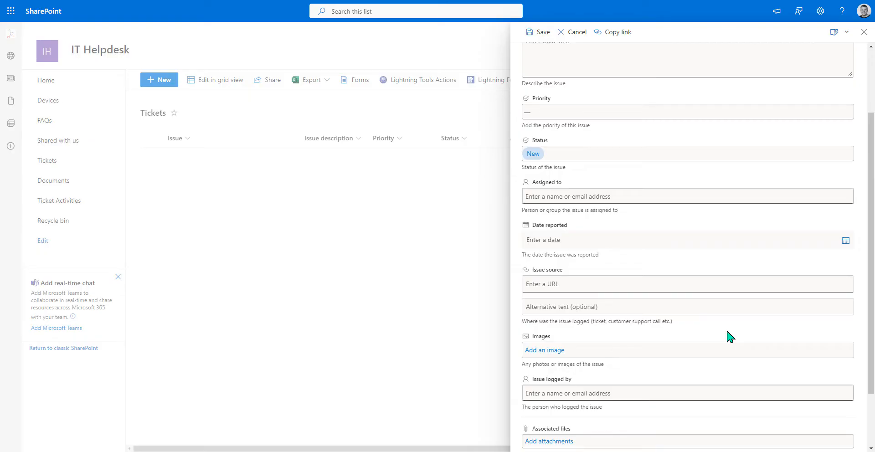
scroll(729, 336, "down", 1)
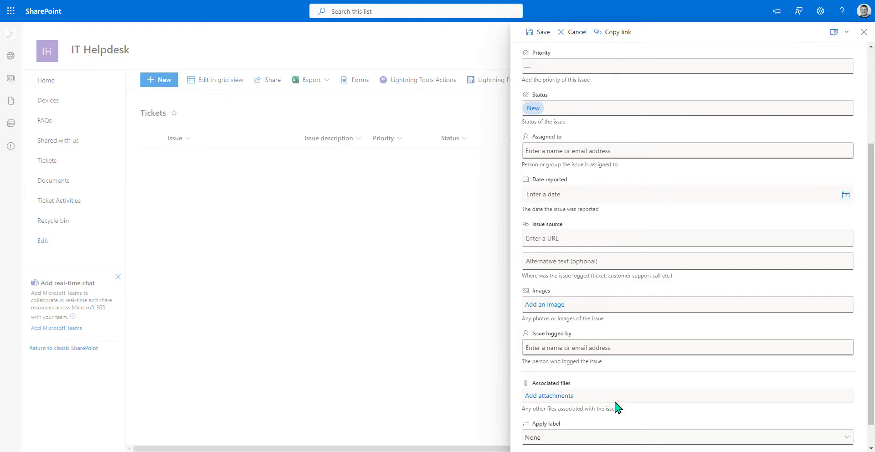
scroll(615, 405, "down", 1)
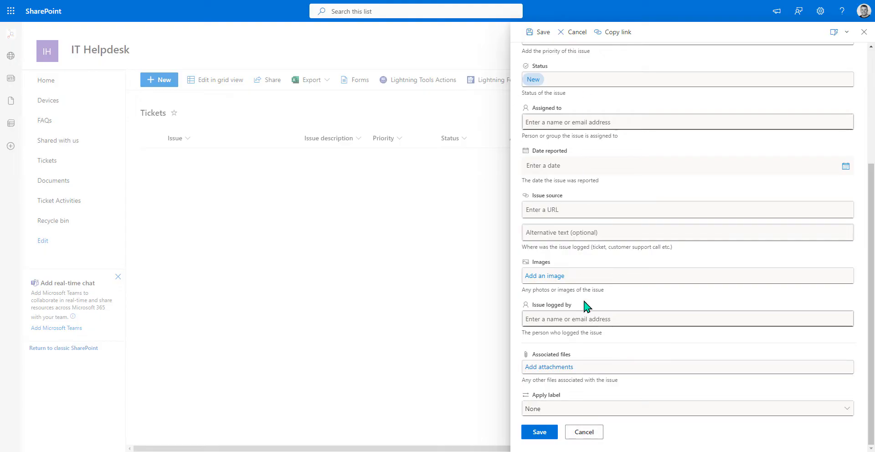
left_click(583, 432)
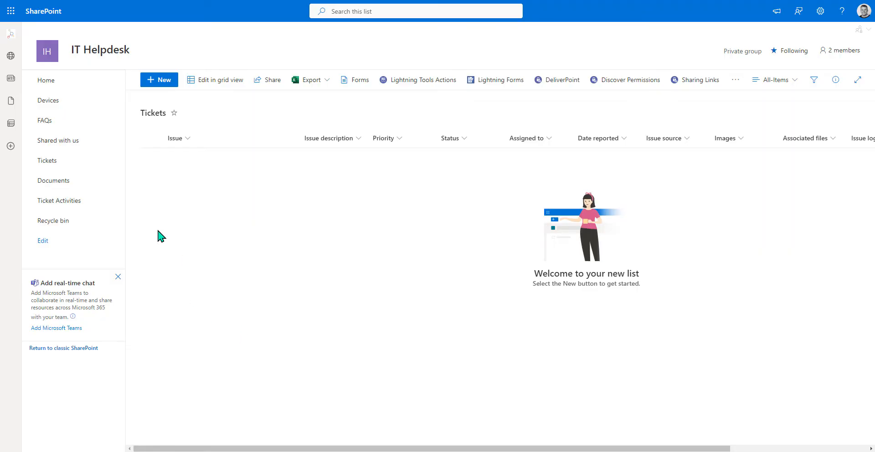
- Start a new Ticket Activities item, review its Log Type choices, cancel, and go to Devices
left_click(73, 206)
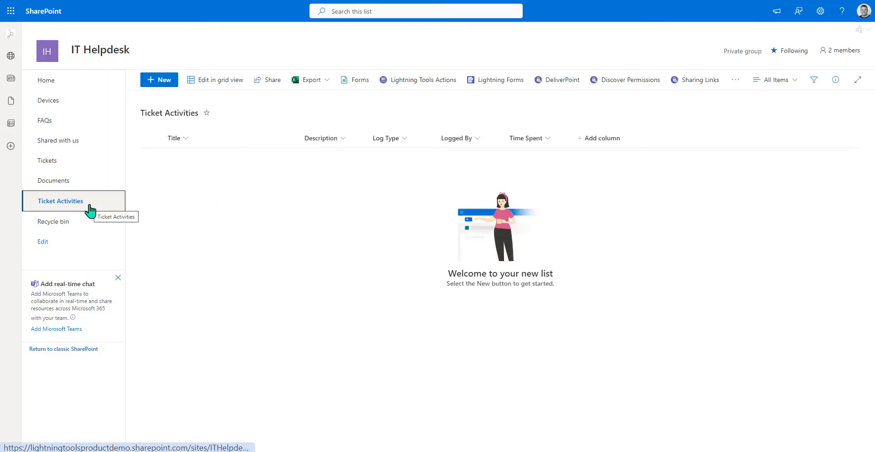
left_click(162, 87)
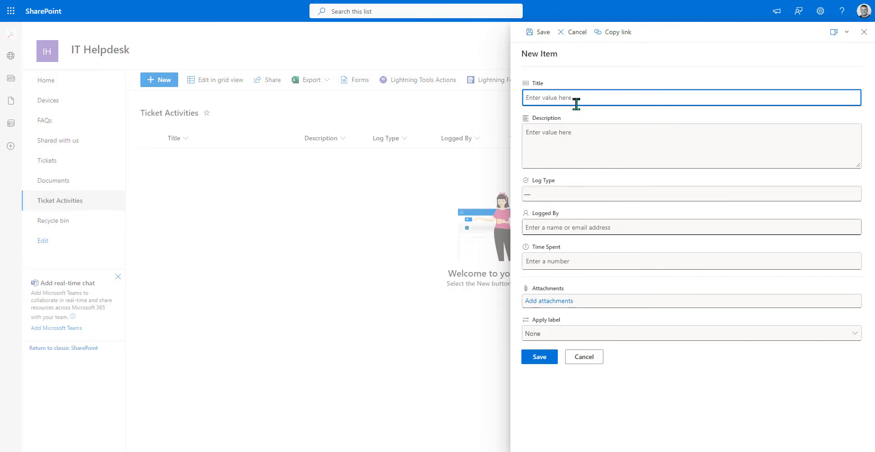
left_click(581, 196)
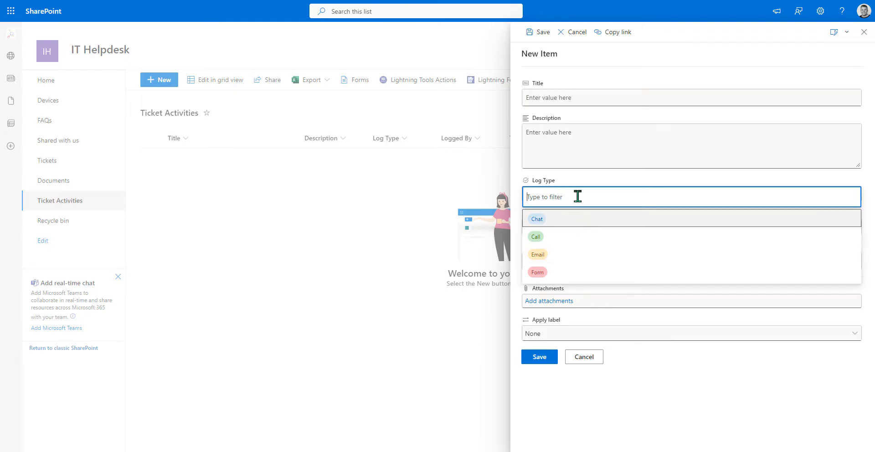
left_click(670, 382)
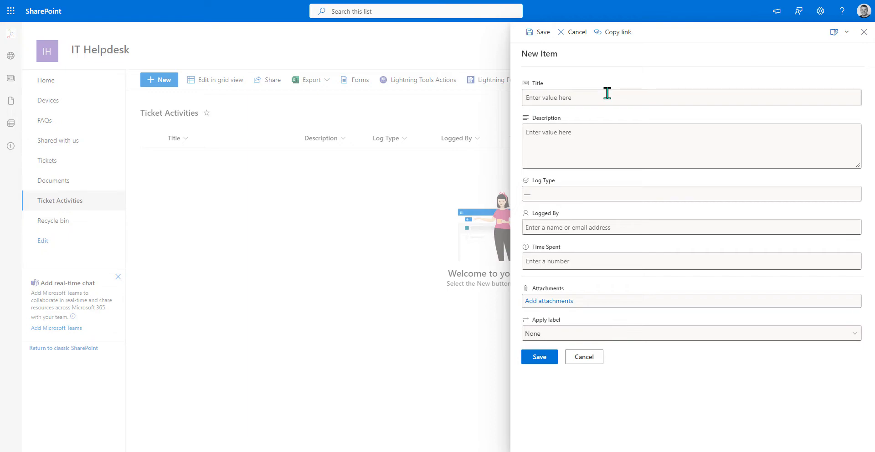
left_click(584, 357)
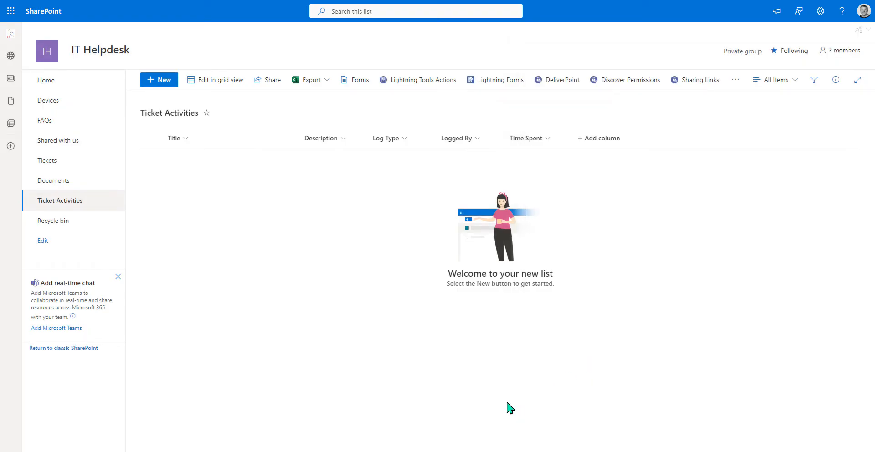
left_click(45, 106)
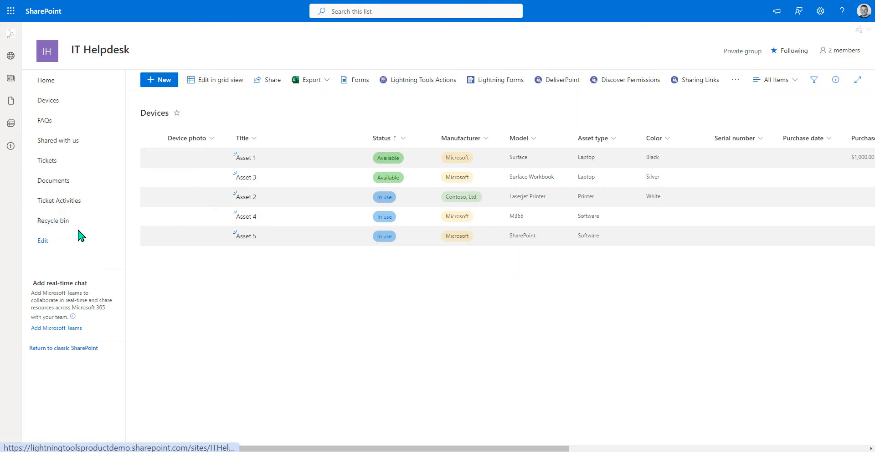
- Return from the Devices list of five assets to the empty Tickets list
left_click(64, 169)
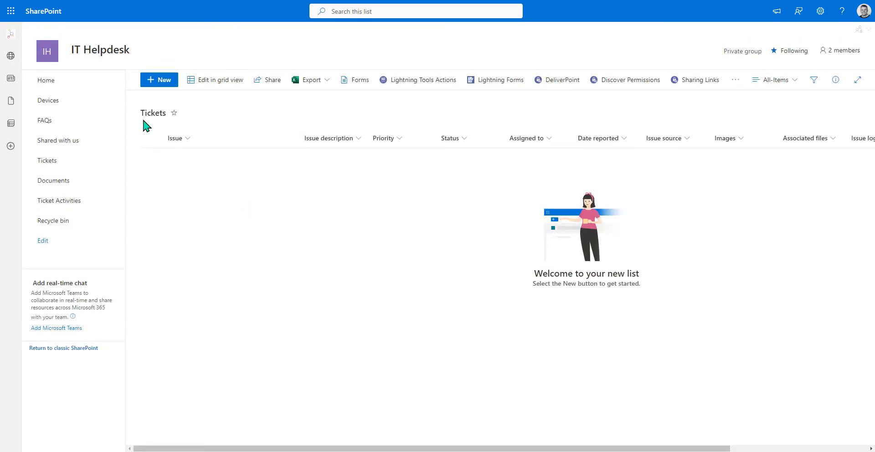
- Open Lightning Forms for Tickets, showing NewForm.aspx, EditForm.aspx and DispForm.aspx
left_click(500, 82)
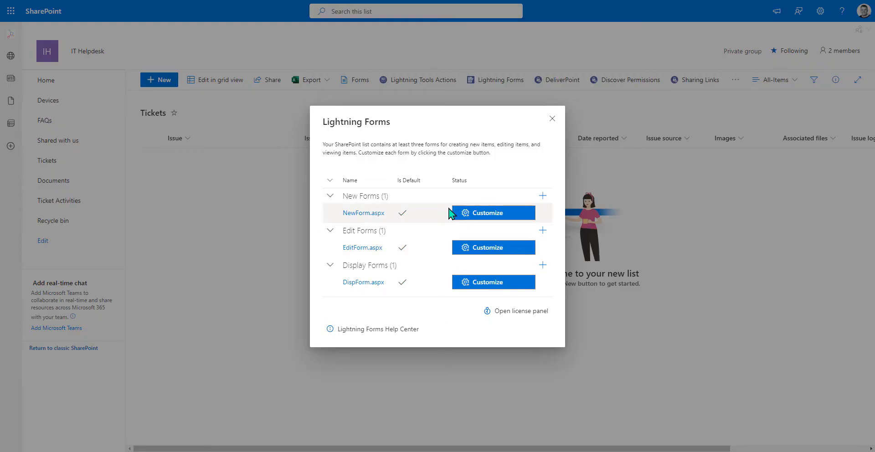
- Customize NewForm.aspx in the Lightning Forms designer
left_click(499, 213)
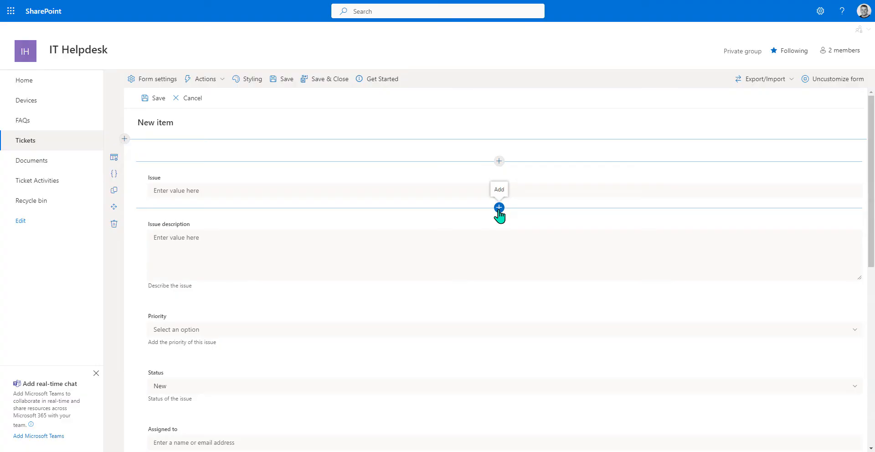
- Bring up Form settings for the Tickets New item form
left_click(171, 81)
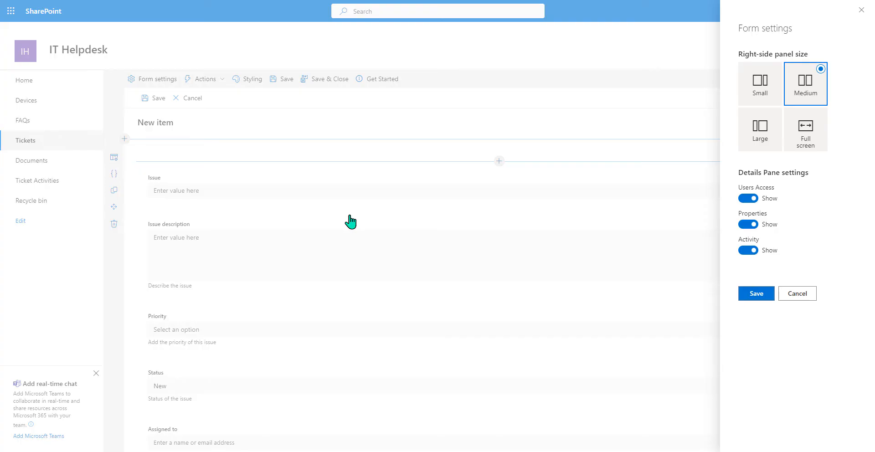
- Set the form's right-side panel size to Large and save the setting
left_click(760, 141)
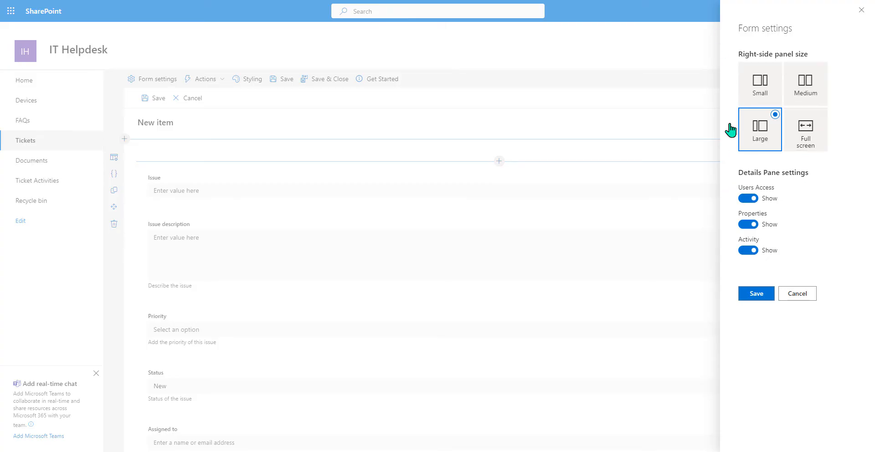
left_click(755, 295)
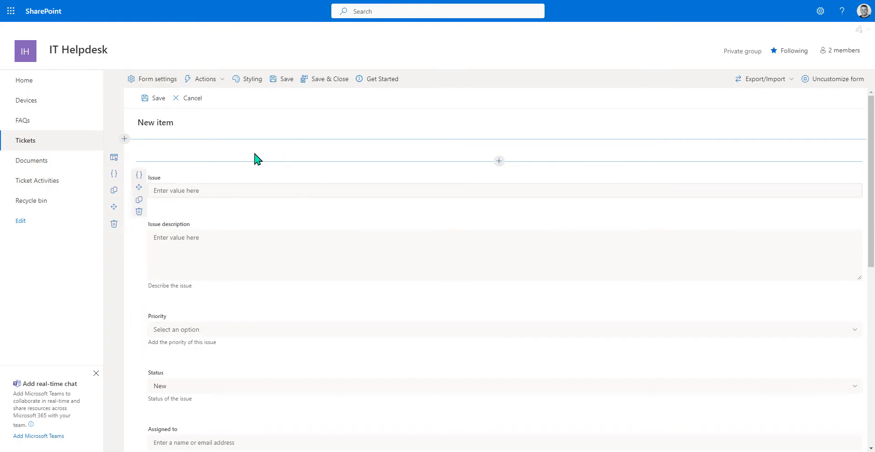
- Scroll through the form fields down to Associated files and back to the top
scroll(305, 239, "down", 1)
scroll(305, 238, "down", 7)
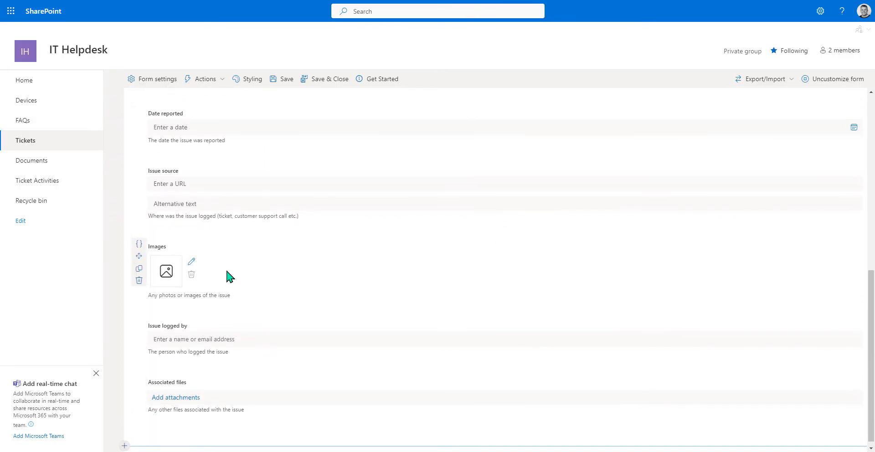
scroll(226, 274, "up", 8)
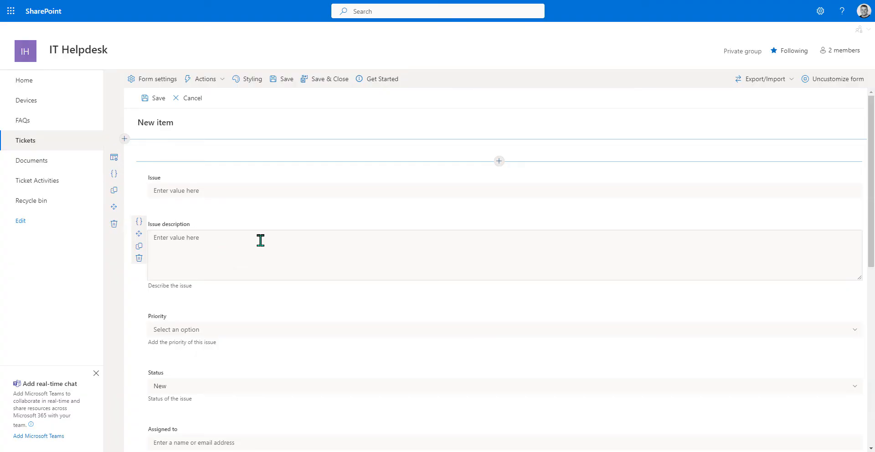
- Insert a one-column section at the top of the form, above the Issue field
left_click(125, 139)
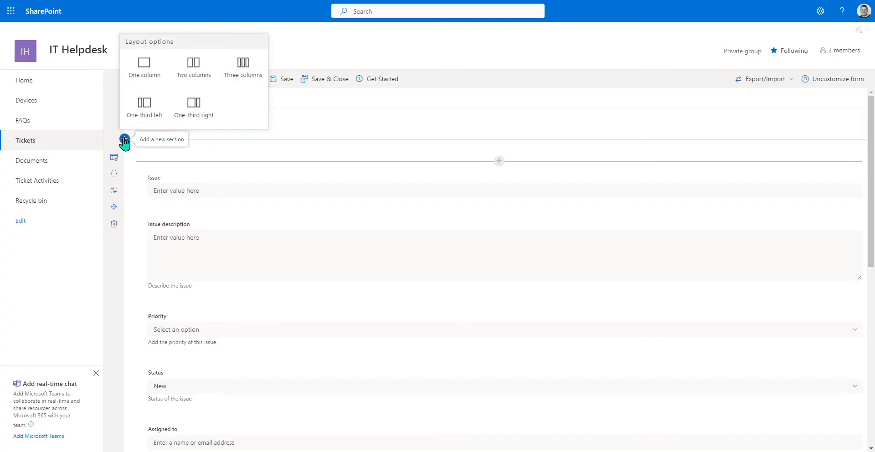
left_click(138, 80)
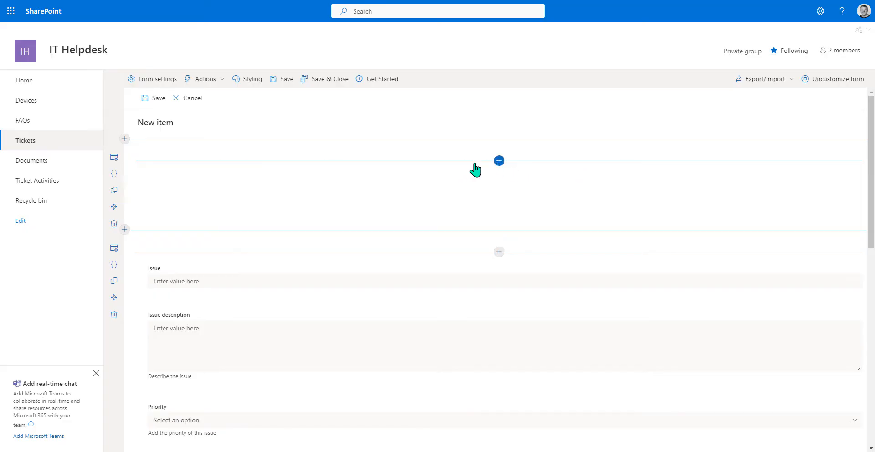
- Browse the new section's component list across Fields, Data Connectors and Controls
left_click(499, 160)
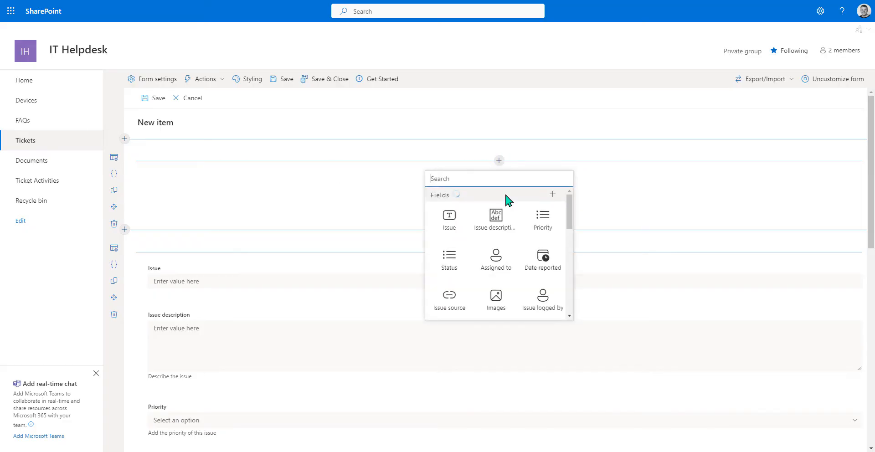
scroll(513, 234, "down", 1)
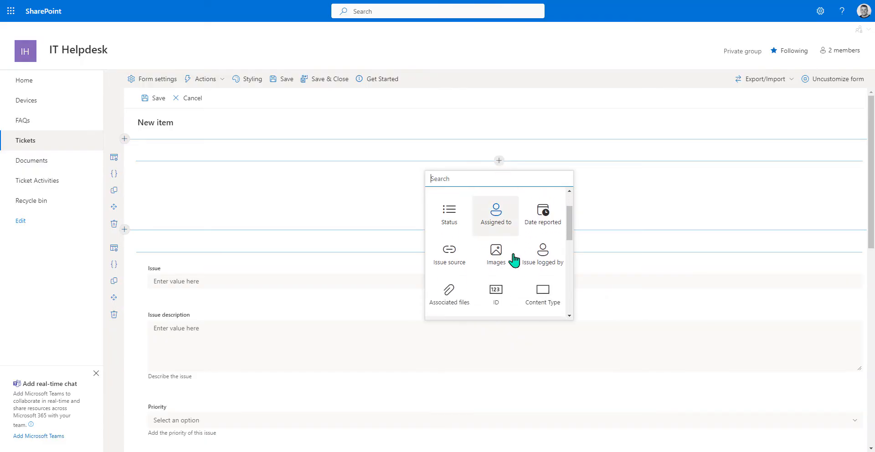
scroll(514, 254, "up", 1)
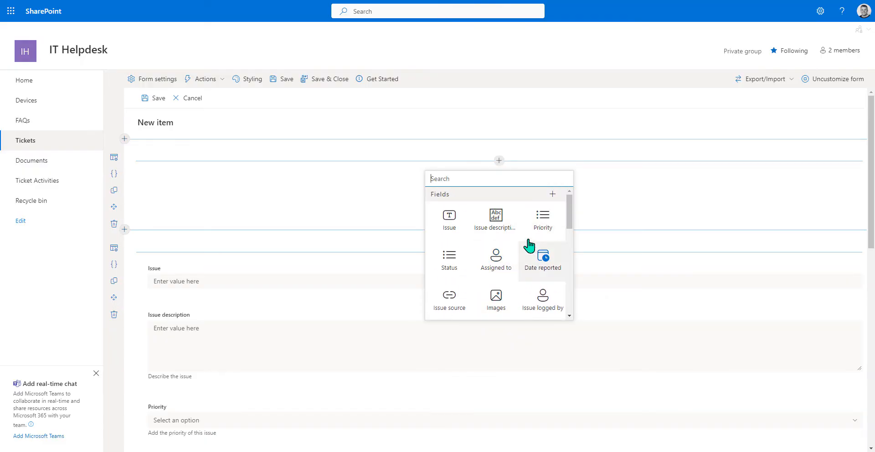
scroll(493, 279, "down", 2)
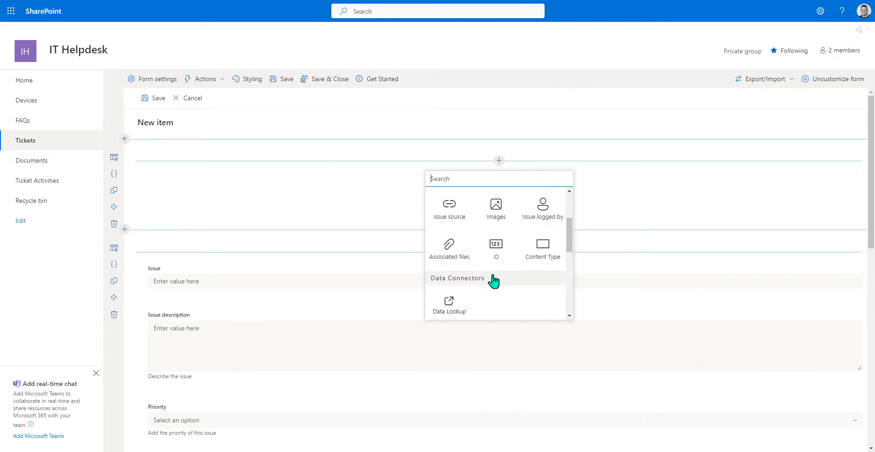
scroll(494, 280, "down", 1)
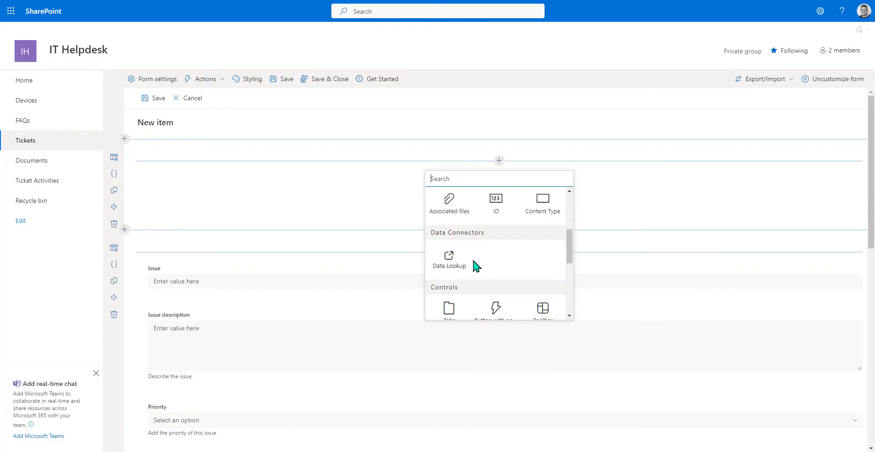
scroll(474, 265, "down", 1)
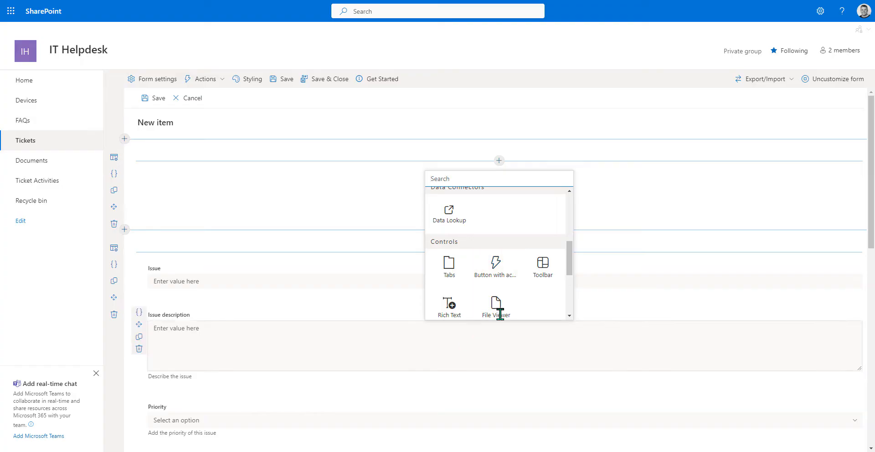
scroll(507, 293, "down", 3)
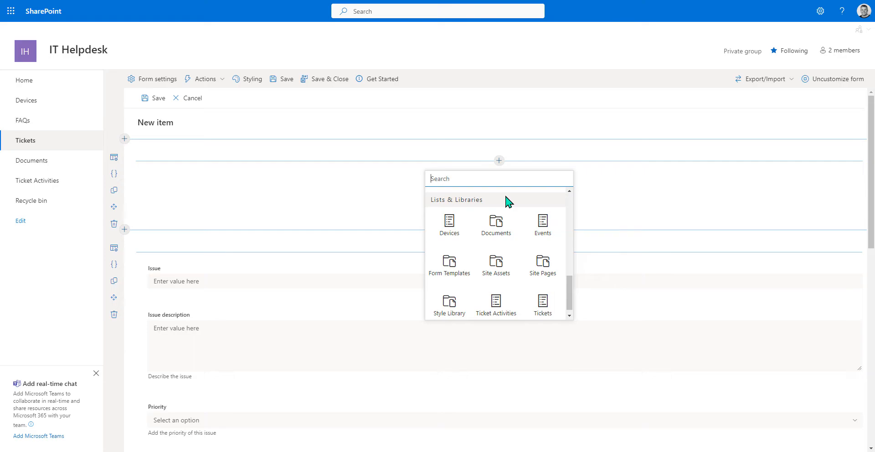
scroll(496, 280, "up", 3)
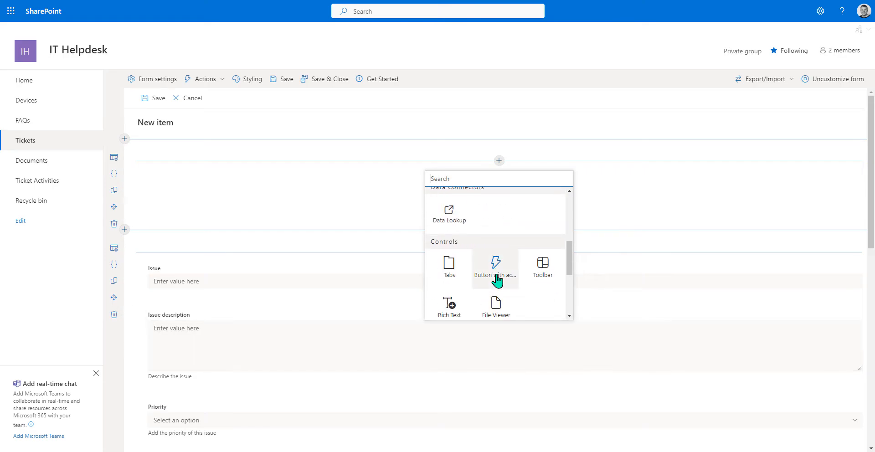
scroll(496, 279, "up", 2)
scroll(497, 279, "down", 2)
scroll(498, 280, "down", 1)
- Insert a Rich Text control into the new section and start editing its placeholder
left_click(457, 275)
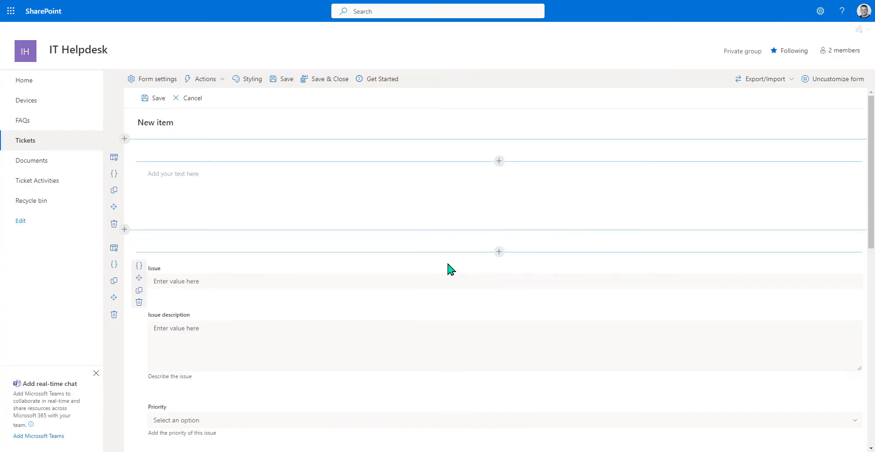
left_click(351, 180)
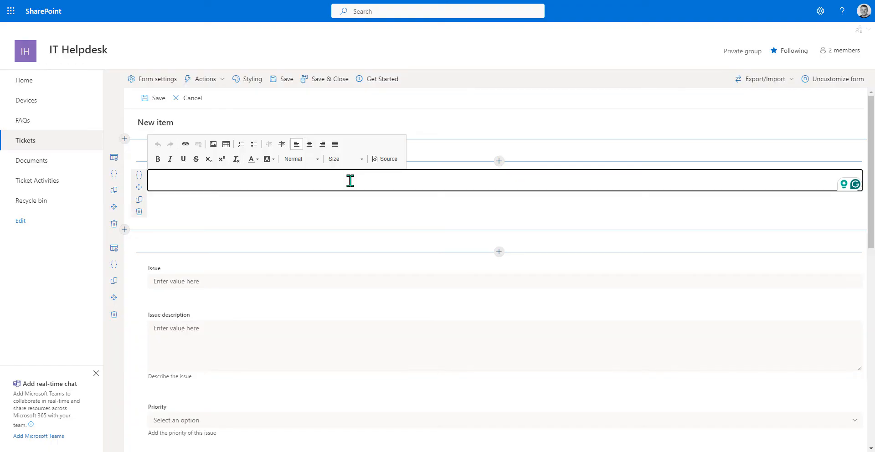
- Write a centred Heading 1 title 'IT Help Desk - Support Ticket' and begin a 'Status:' line beneath
left_click(306, 162)
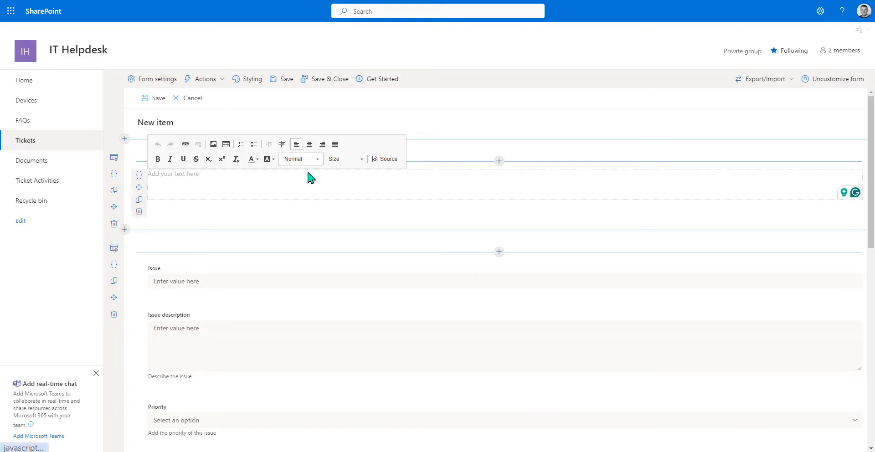
left_click(306, 199)
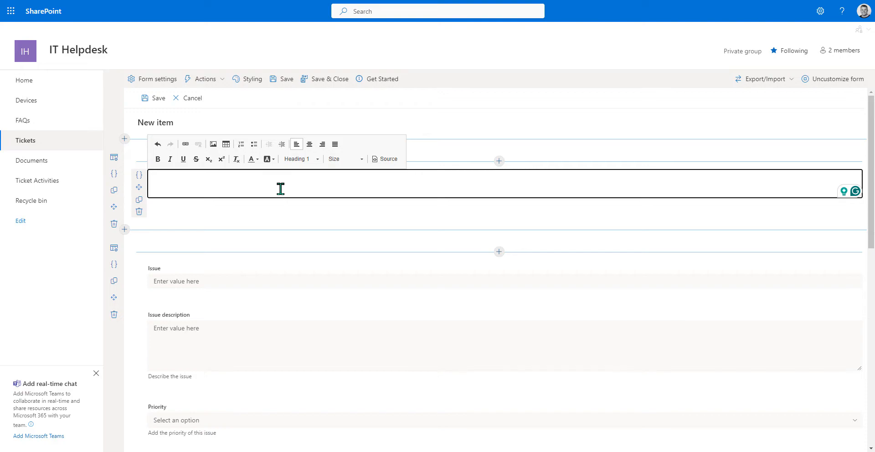
type("IT Help Des")
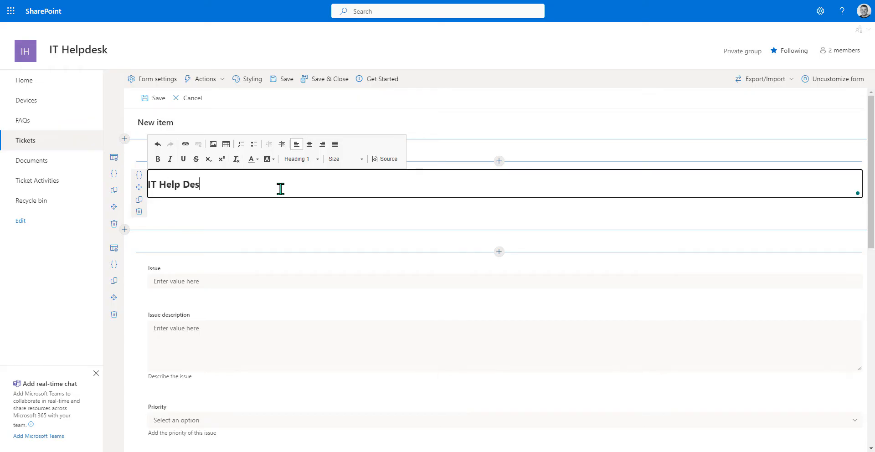
type("k - Support tick")
key("BackSpace")
key("BackSpace")
key("BackSpace")
key("BackSpace")
key("BackSpace")
type("icket")
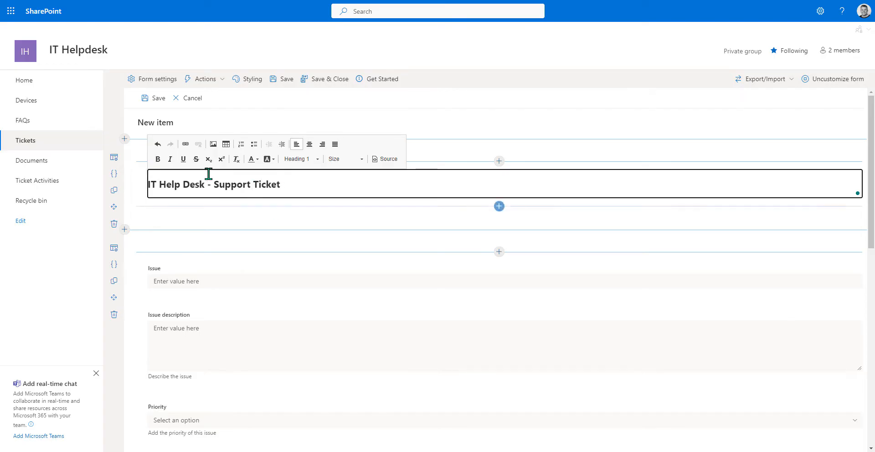
left_click(309, 144)
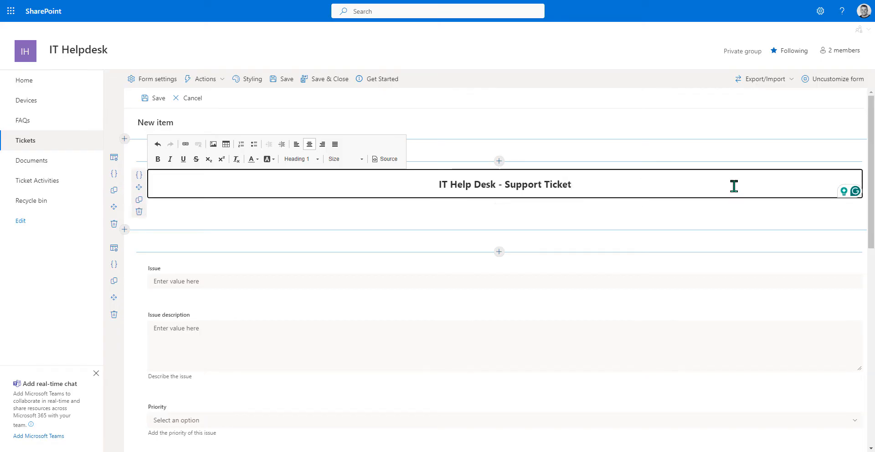
key("Return")
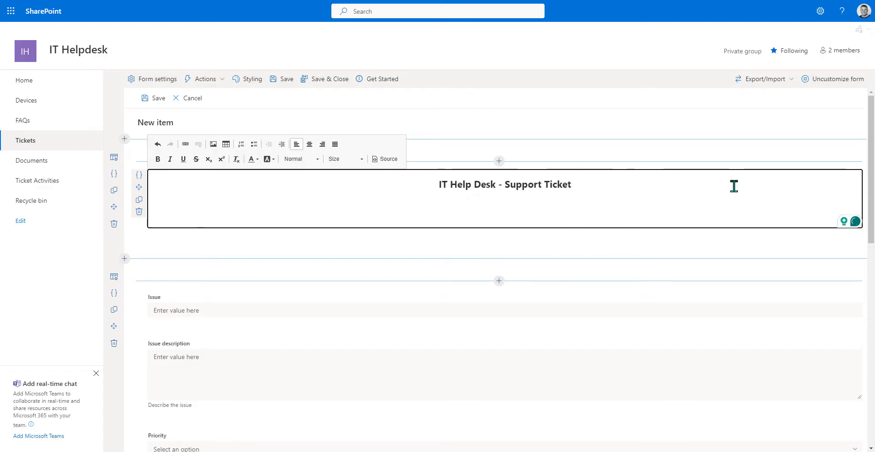
type("Status:")
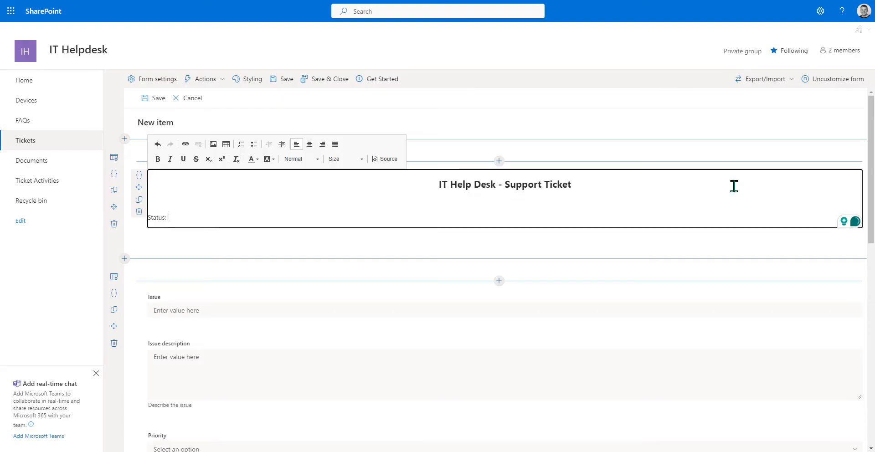
scroll(362, 368, "down", 4)
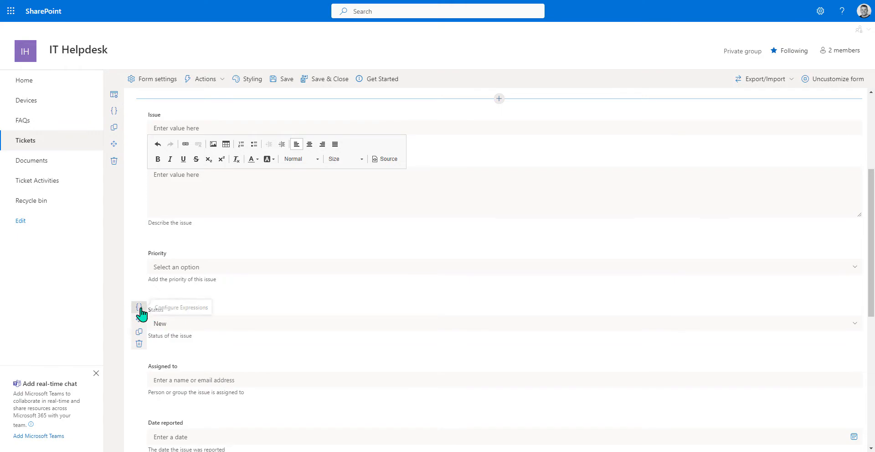
left_click(139, 308)
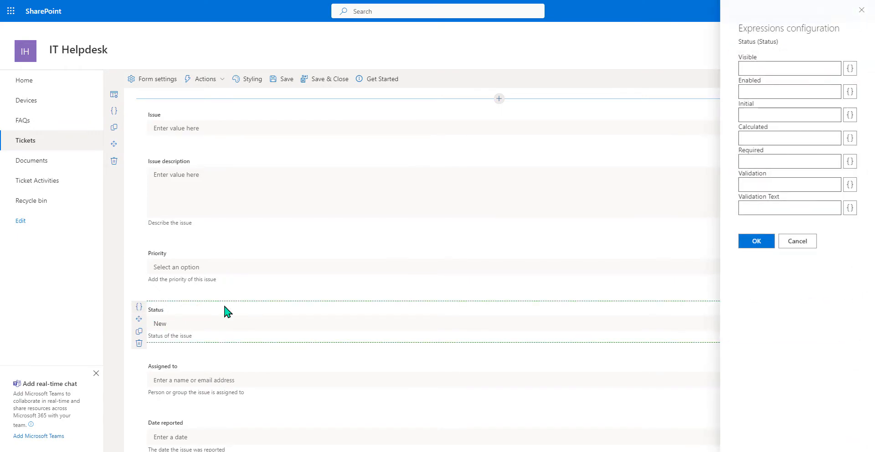
left_click(848, 139)
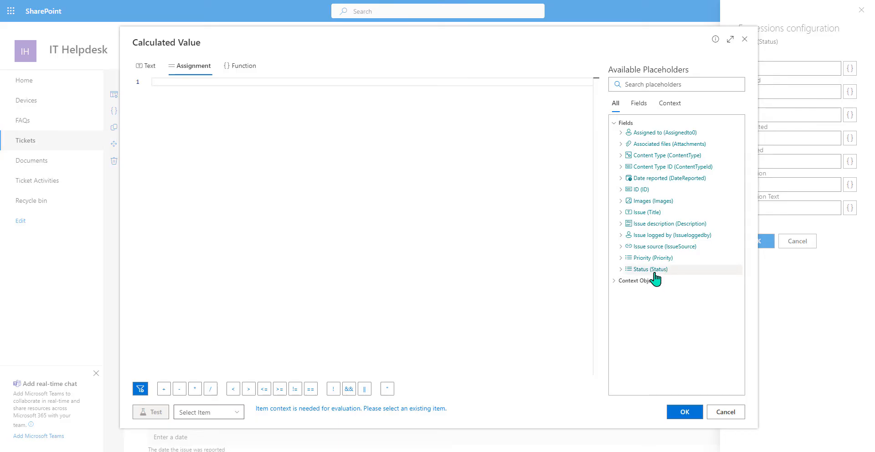
left_click(717, 412)
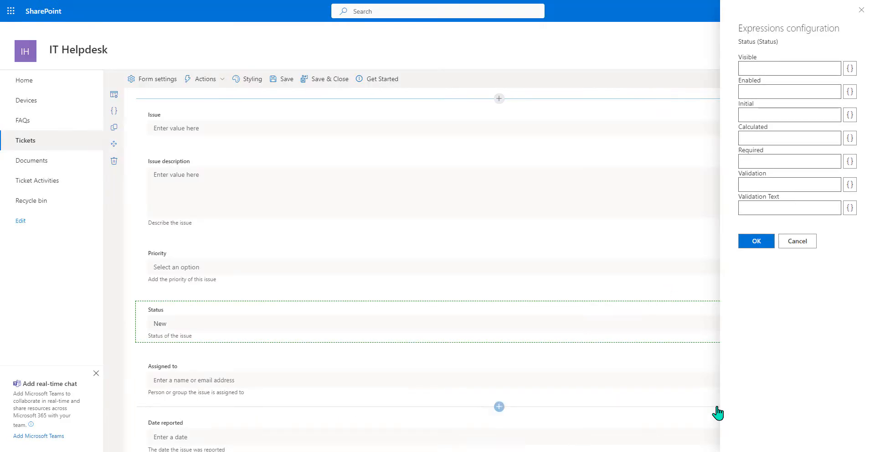
left_click(791, 245)
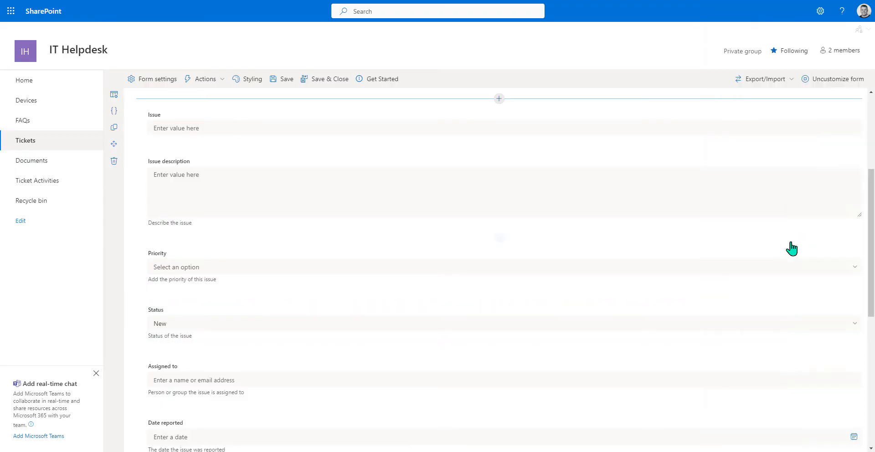
scroll(473, 295, "up", 4)
- Append [[Status]] after 'Status:' and make the whole status line bold
left_click(234, 210)
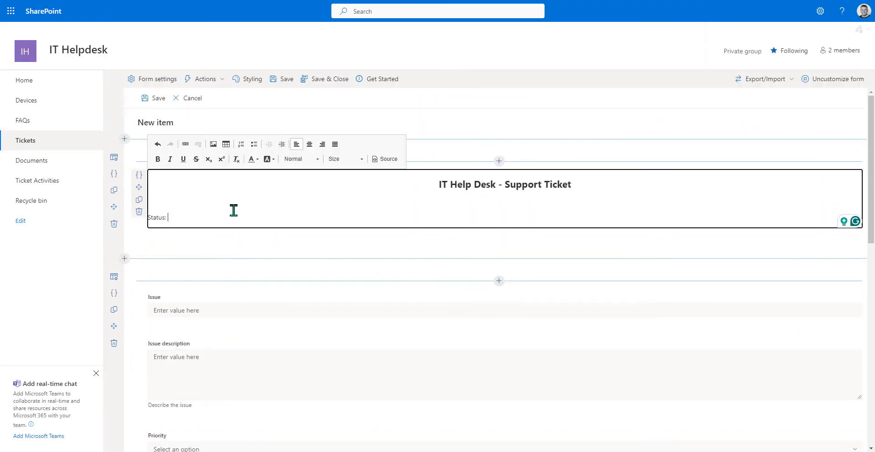
type("[[Stat")
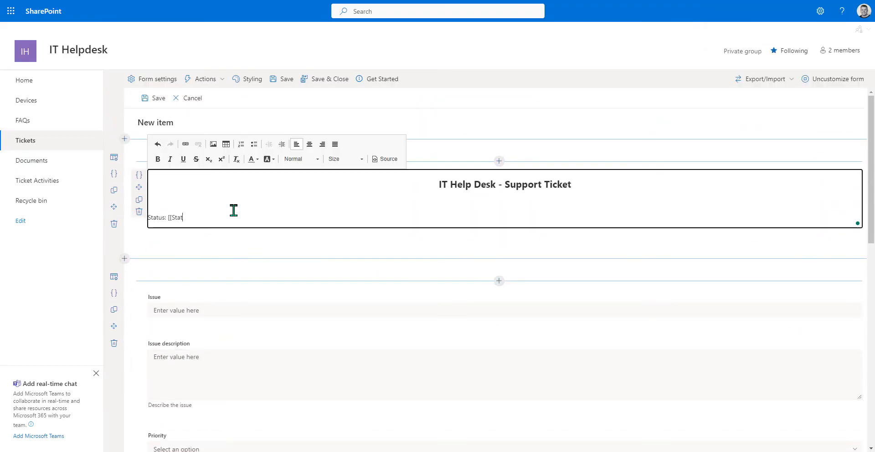
type("us")
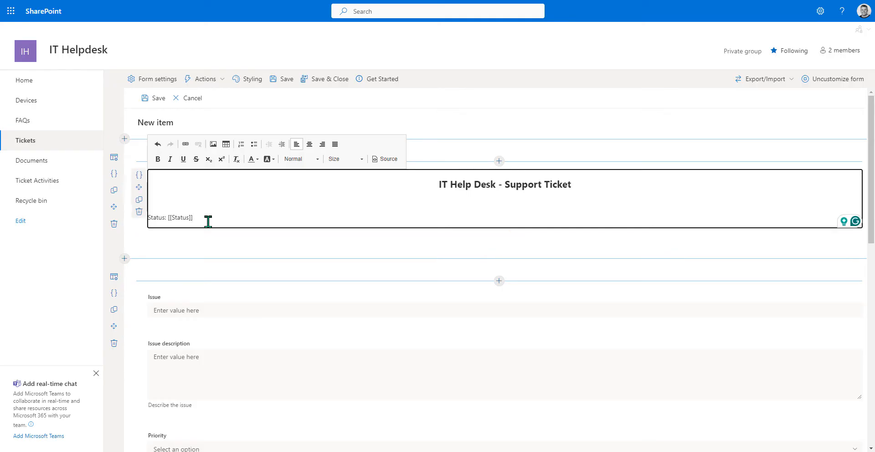
left_click_drag(207, 220, 147, 217)
left_click(158, 159)
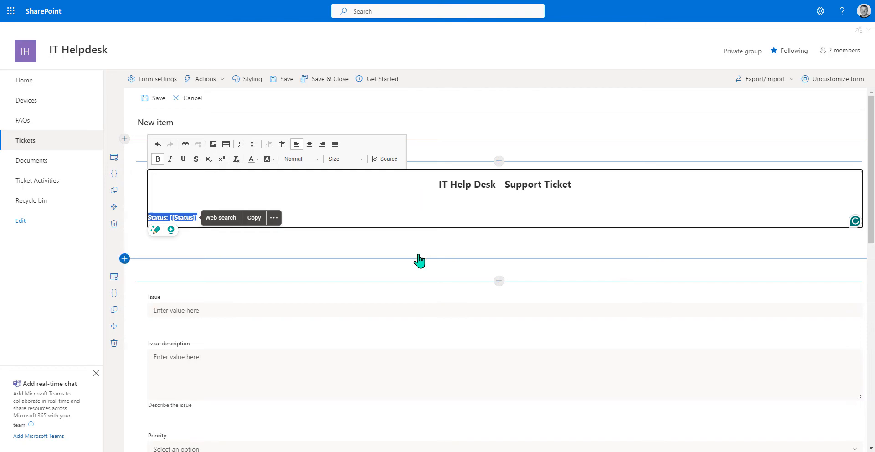
- Add a Tabs control below the header section
left_click(499, 282)
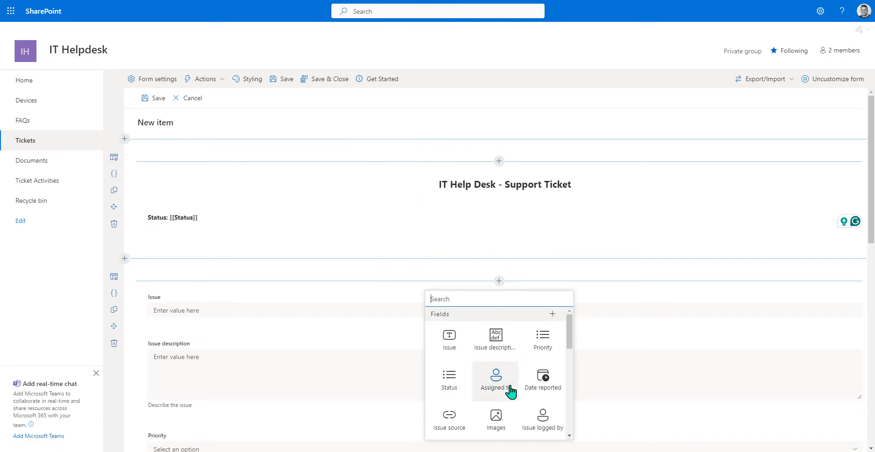
scroll(512, 390, "down", 2)
scroll(463, 396, "down", 3)
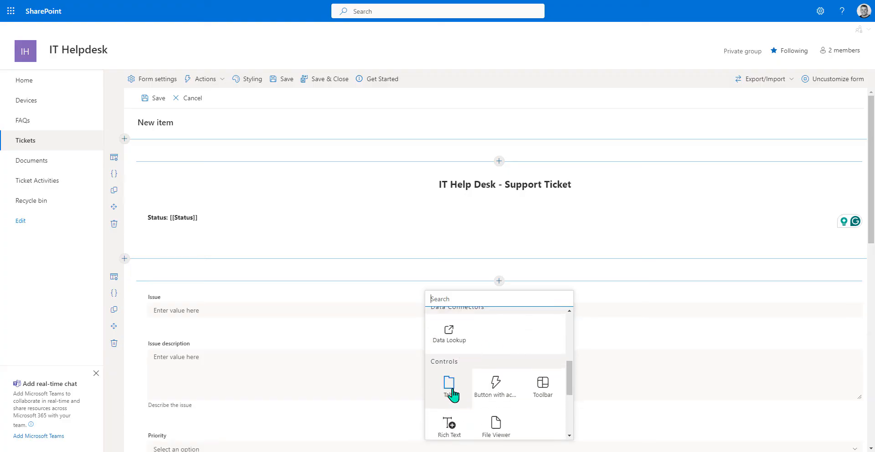
left_click(454, 394)
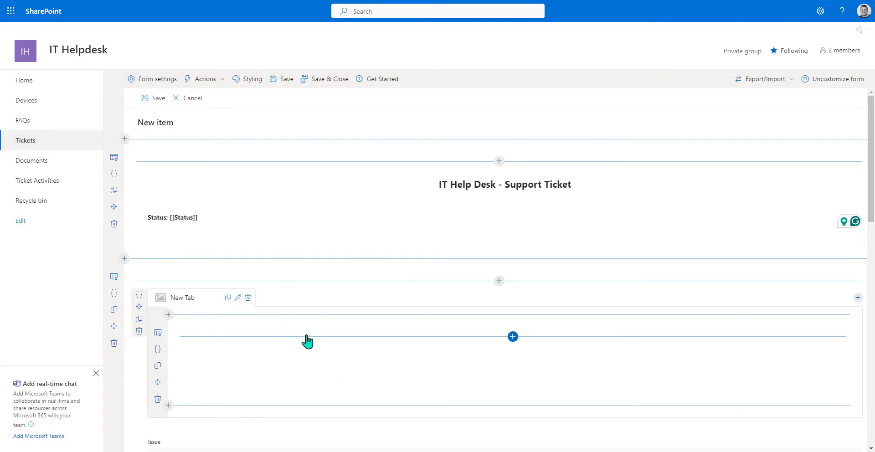
- Add tabs until the container holds four 'New Tab' tabs
scroll(307, 341, "down", 1)
scroll(307, 340, "up", 1)
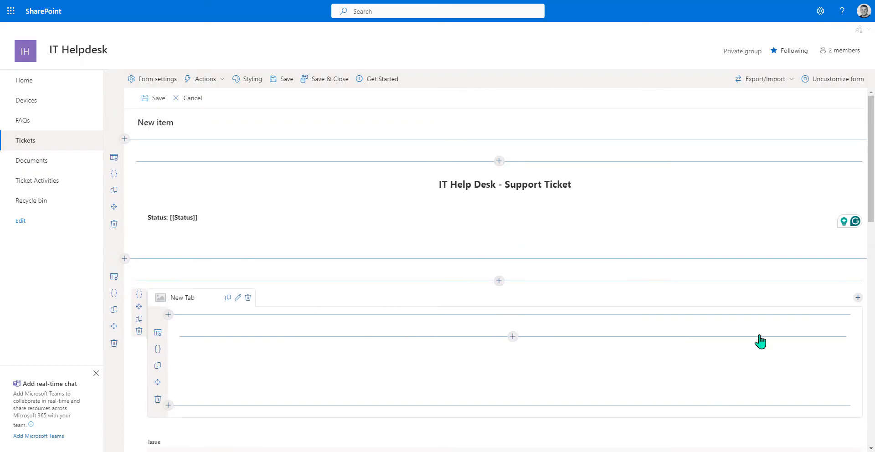
left_click(857, 298)
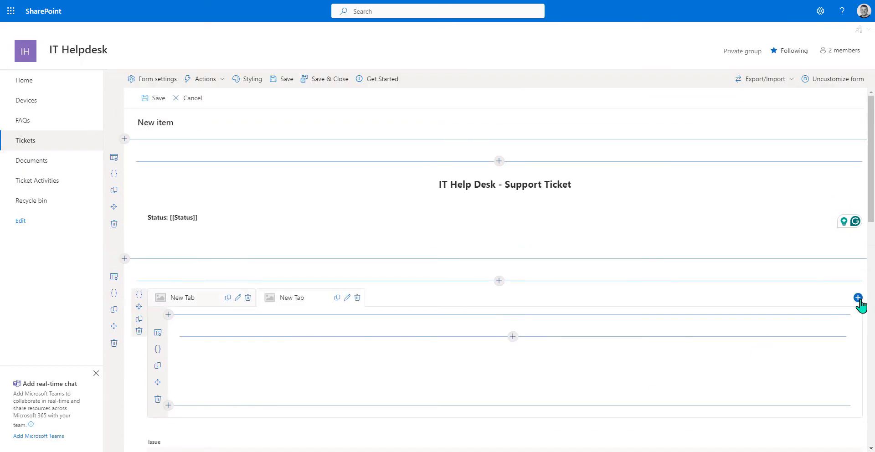
left_click(858, 298)
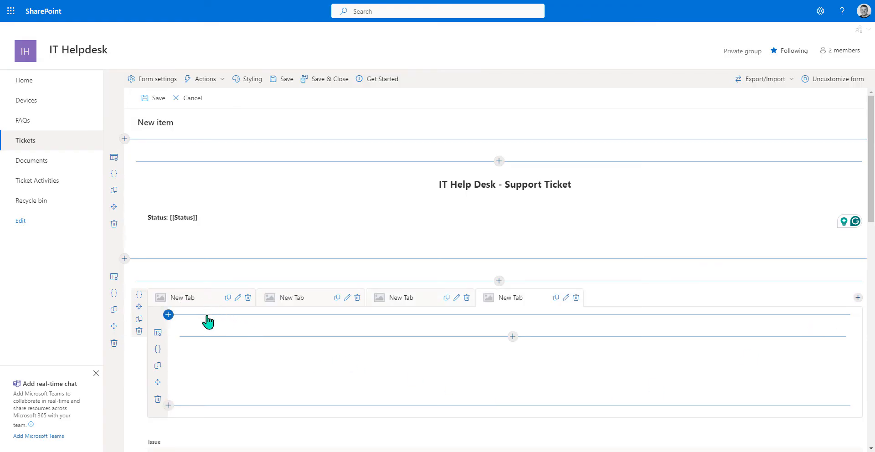
- Rename the first tab to 'Main' and give it the ticket icon
left_click(237, 297)
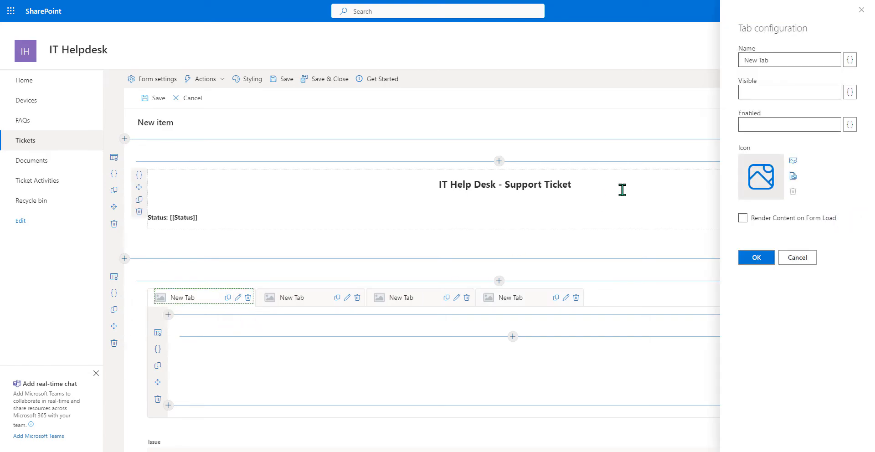
triple_click(792, 59)
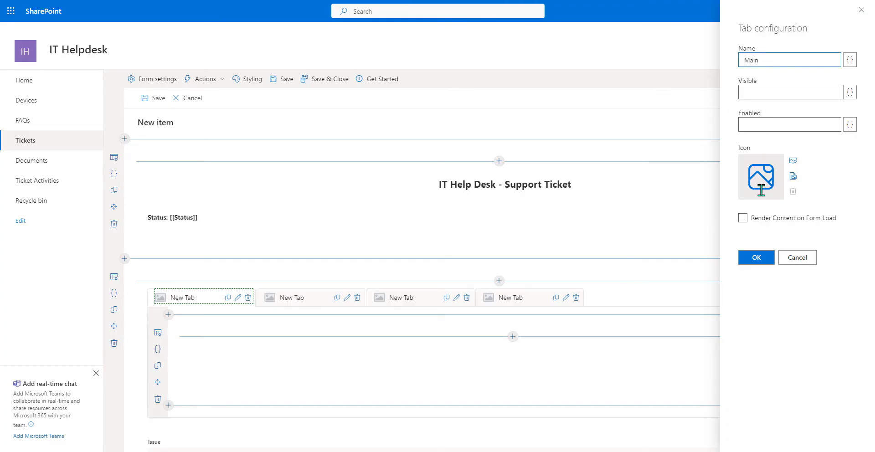
left_click(793, 161)
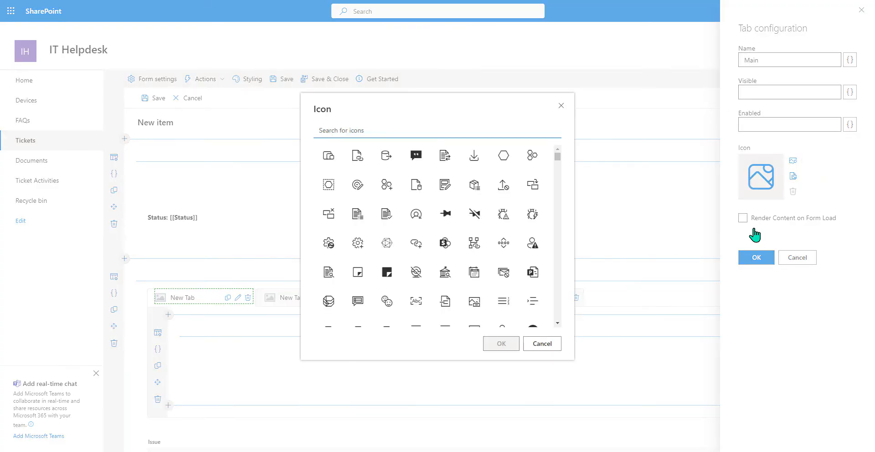
type("ticke")
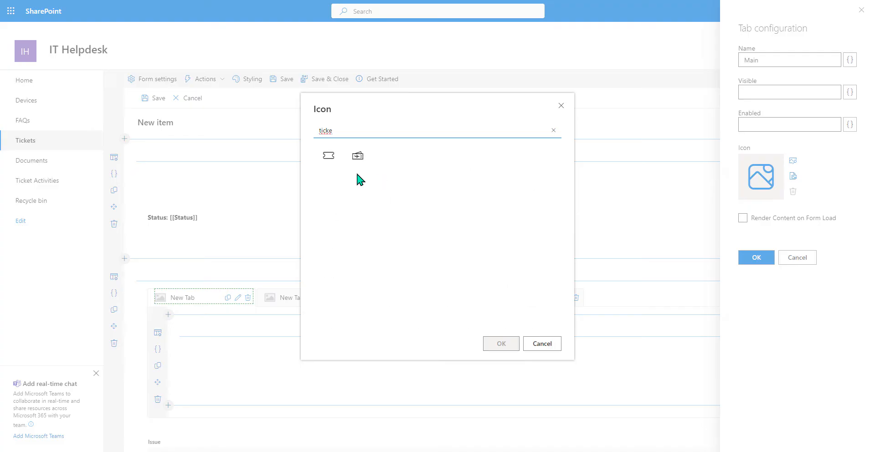
left_click(328, 157)
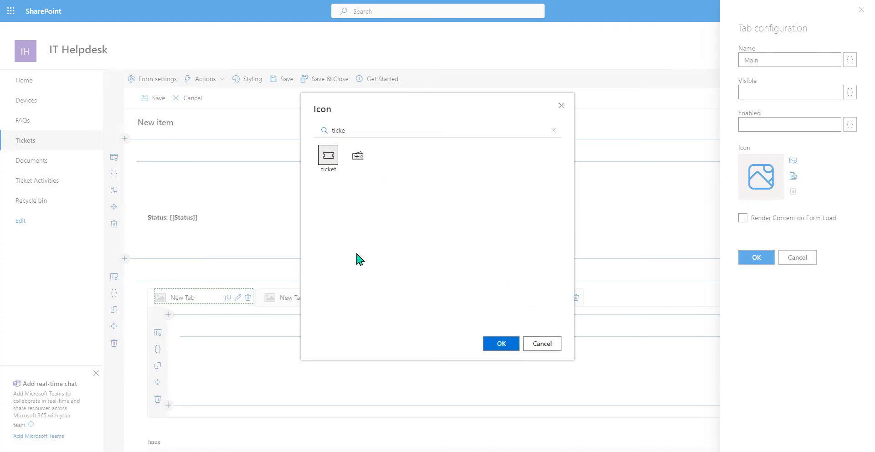
left_click(489, 348)
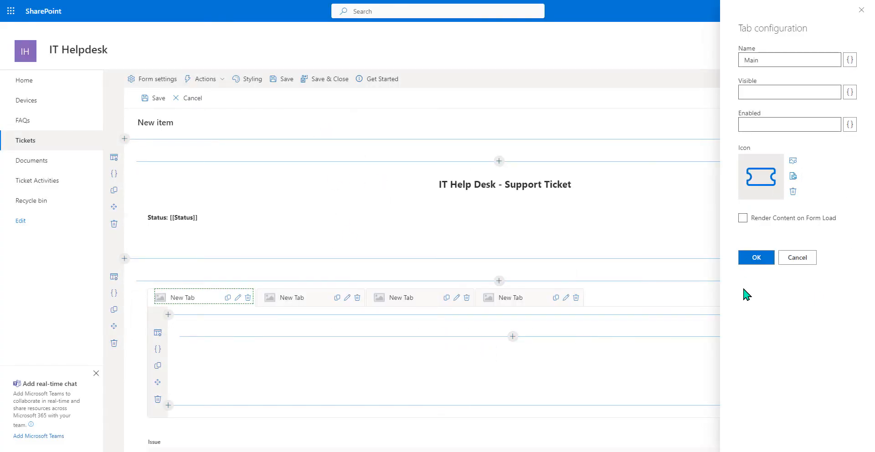
left_click(756, 257)
scroll(228, 297, "down", 2)
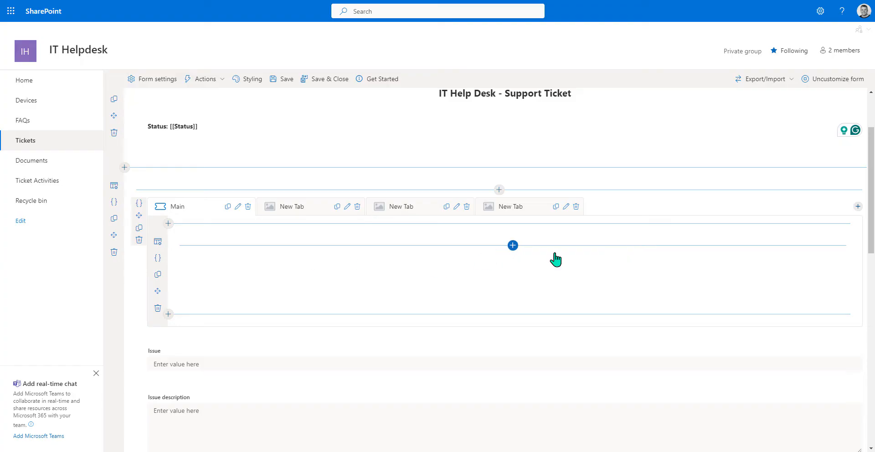
- Switch the Main tab's row to a two-column layout
left_click(158, 241)
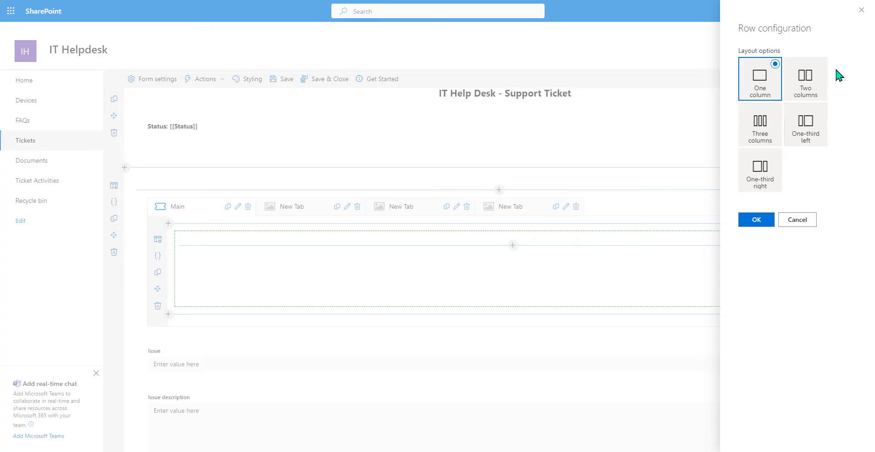
left_click(805, 78)
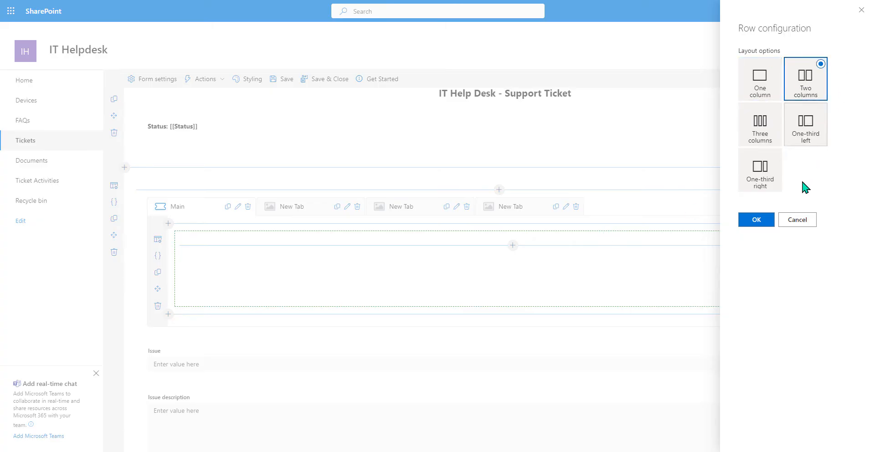
left_click(756, 219)
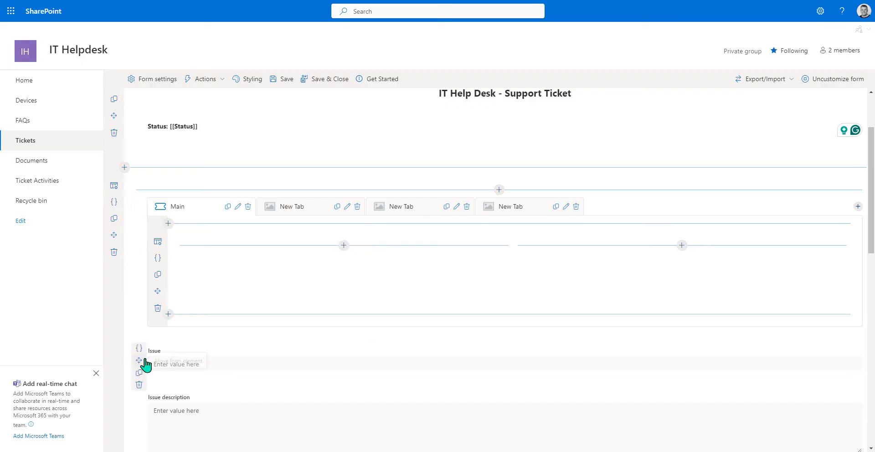
- Place Issue, Priority, Status, Assigned to, Date reported and Issue source in Main's two columns
left_click_drag(139, 360, 192, 297)
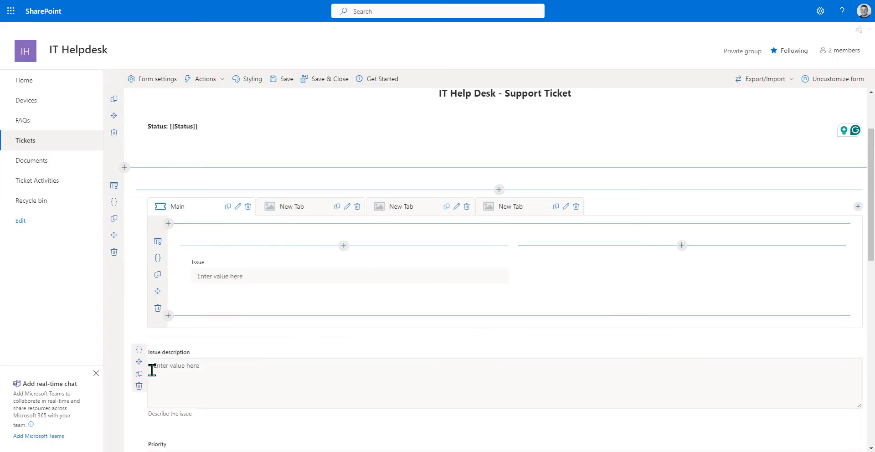
left_click_drag(487, 264, 244, 364)
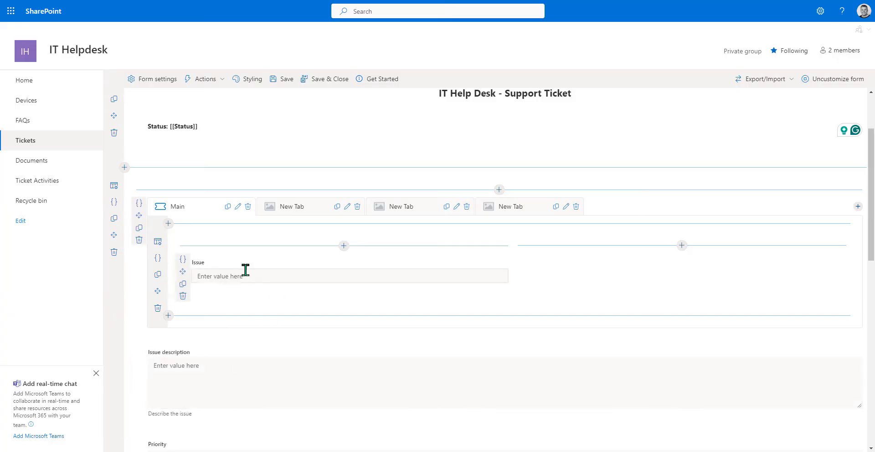
scroll(219, 340, "down", 1)
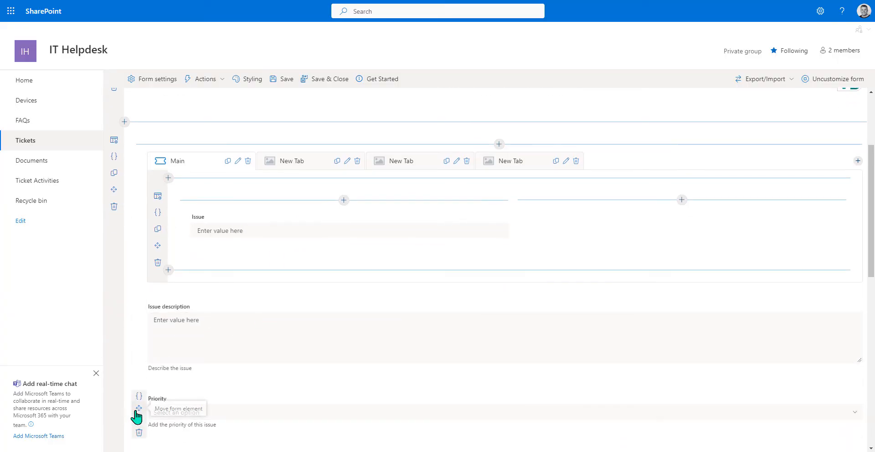
left_click_drag(138, 410, 688, 226)
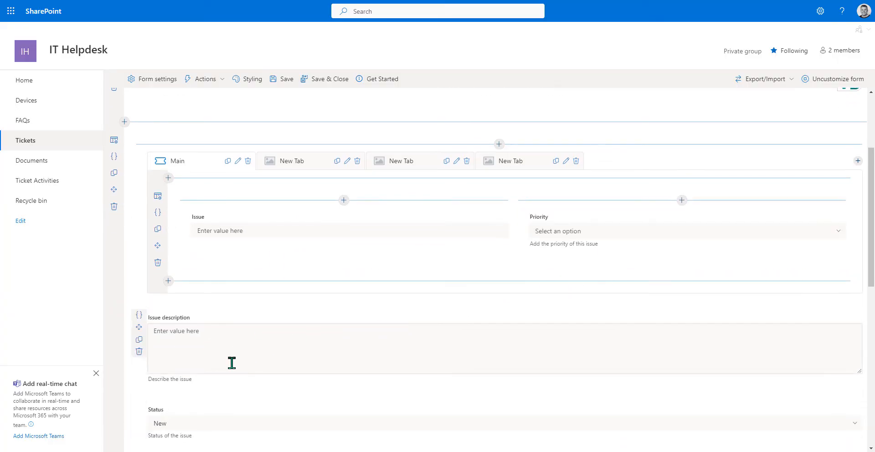
left_click_drag(139, 418, 246, 250)
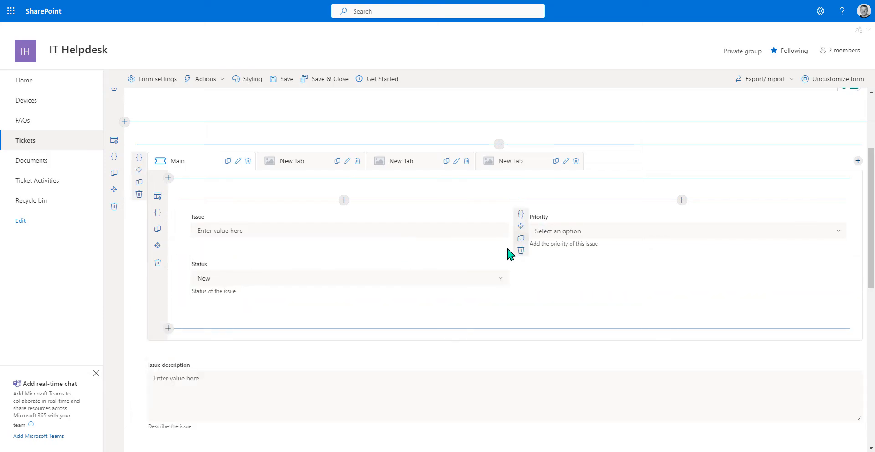
scroll(507, 251, "down", 2)
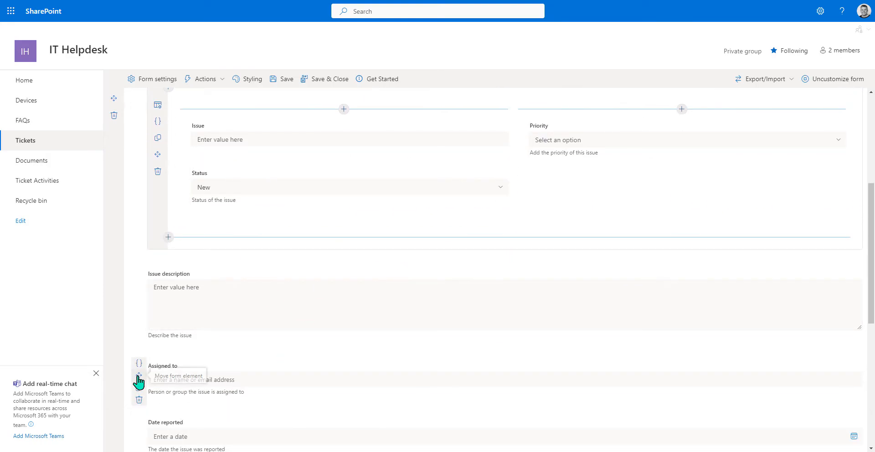
left_click_drag(139, 374, 610, 160)
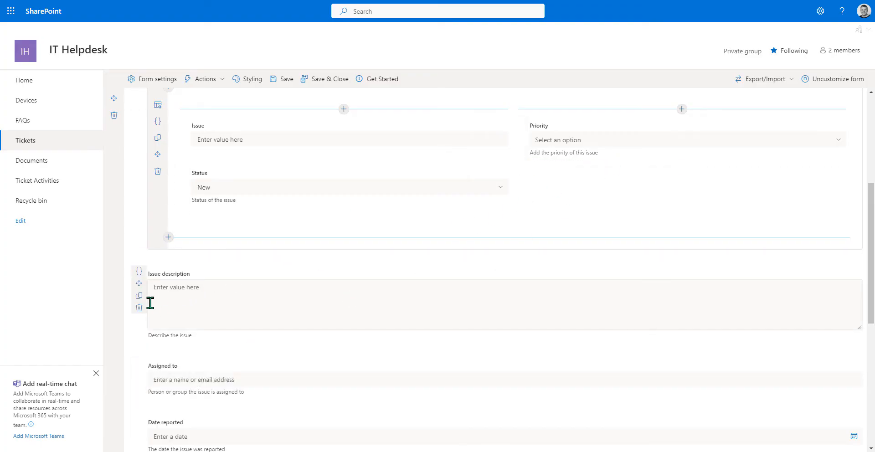
left_click_drag(139, 374, 592, 173)
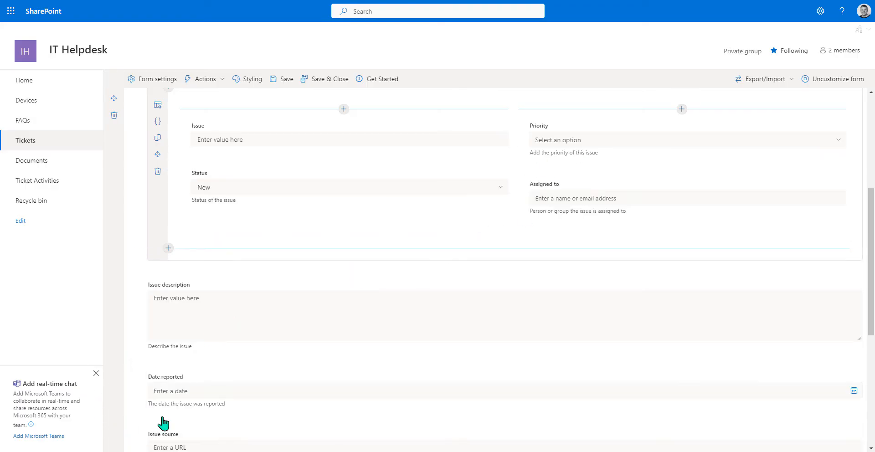
left_click_drag(139, 341, 262, 179)
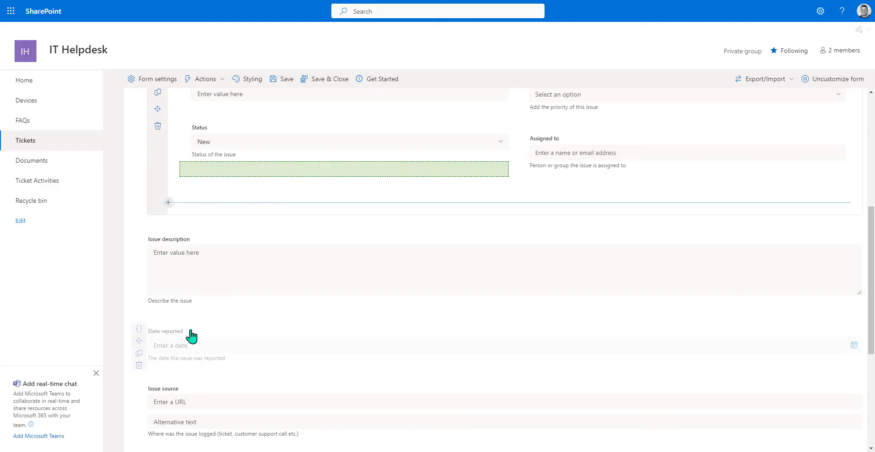
left_click_drag(139, 389, 638, 191)
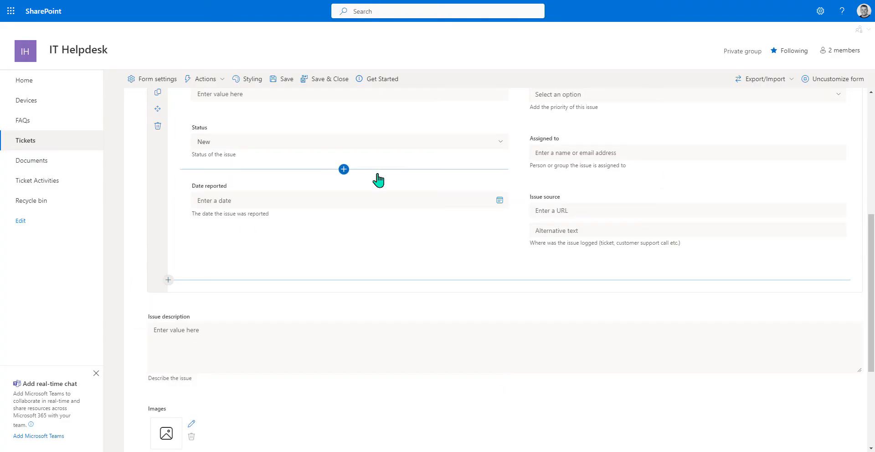
- Move the Issue description field into the second tab
scroll(377, 180, "up", 2)
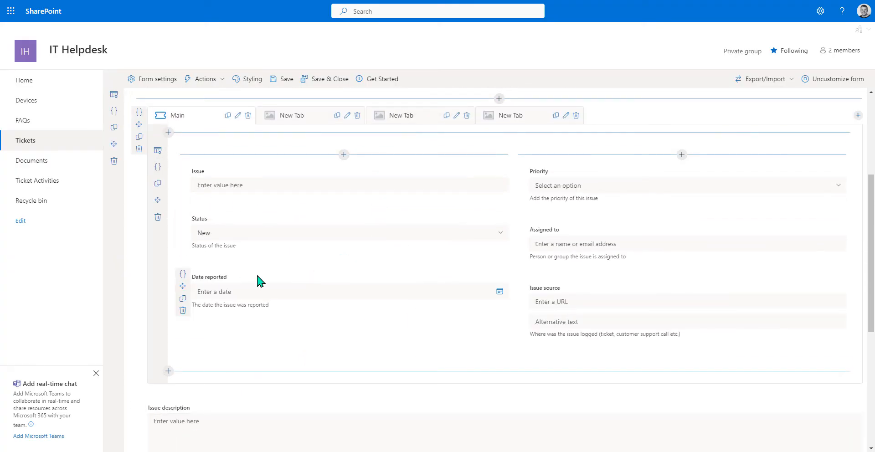
left_click(298, 120)
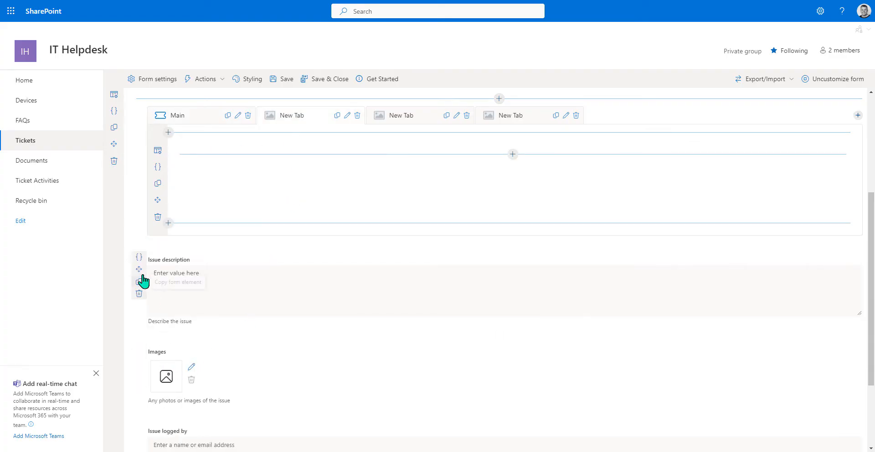
left_click_drag(139, 270, 289, 171)
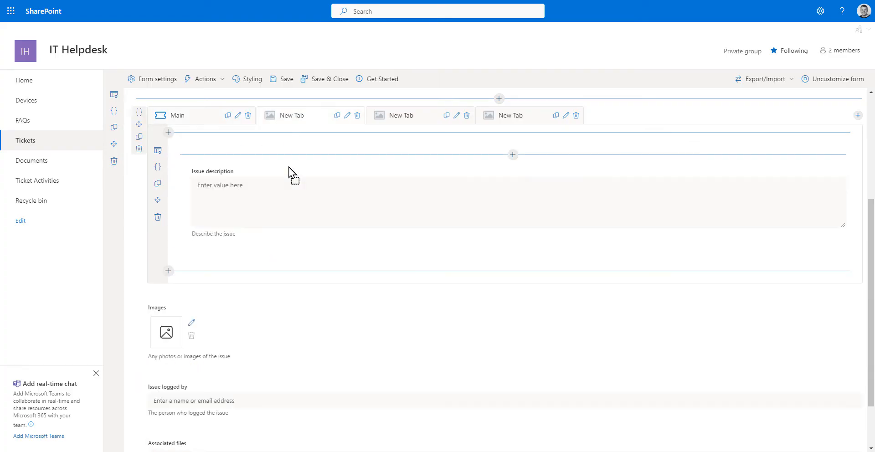
left_click(347, 116)
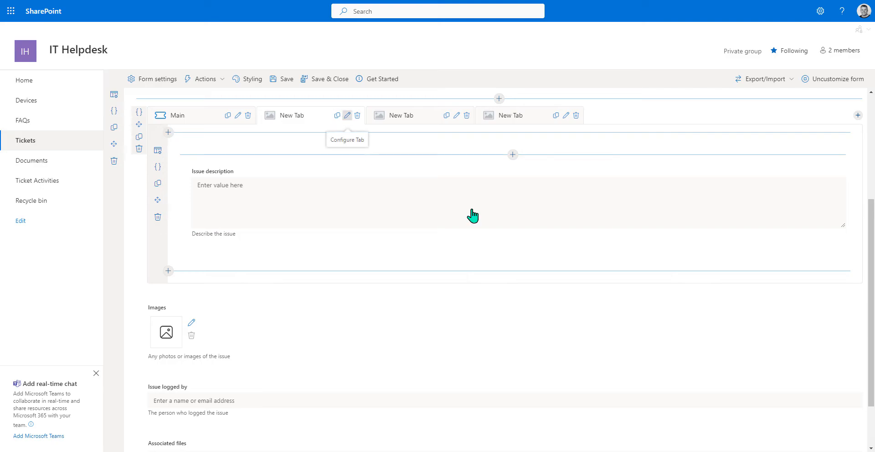
- Rename the second tab 'Issue Description' and give it the pencilreply icon
double_click(802, 64)
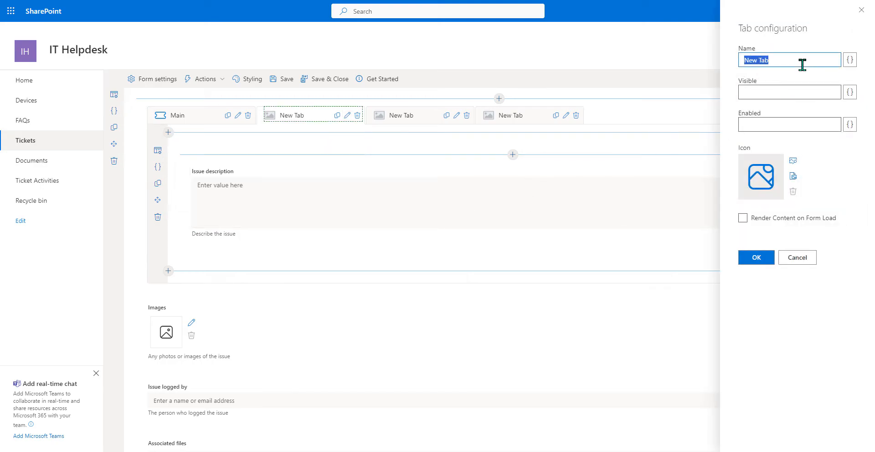
type("Issue Description")
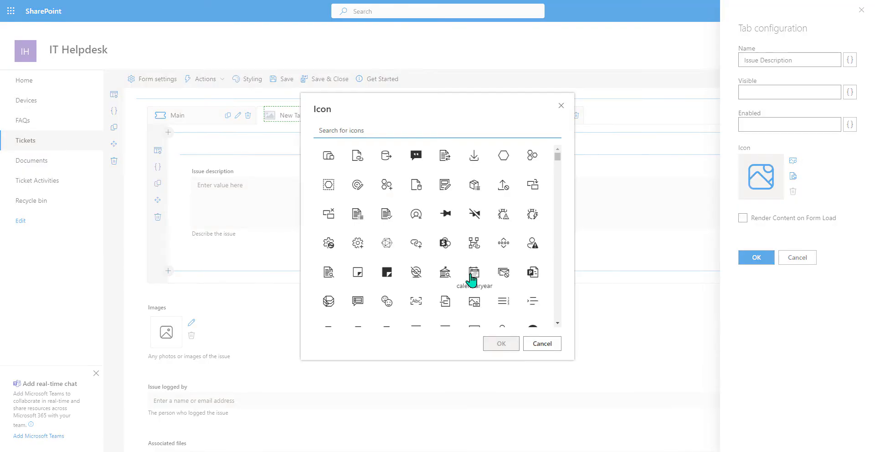
type("pen")
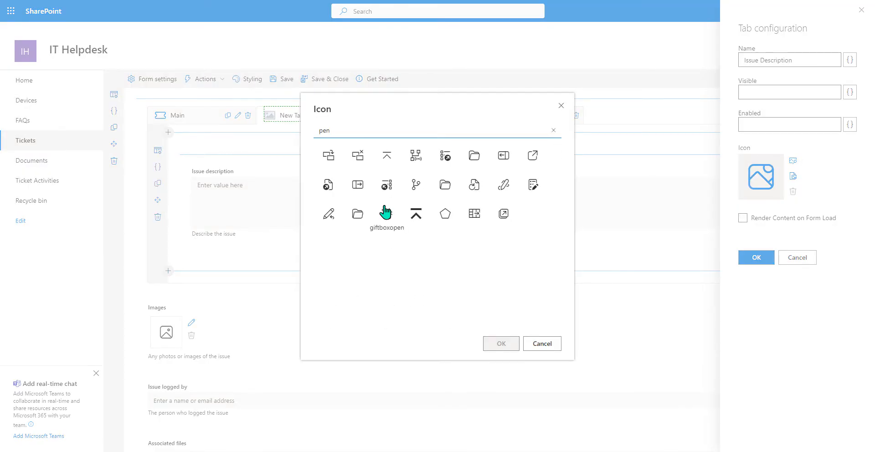
left_click(329, 215)
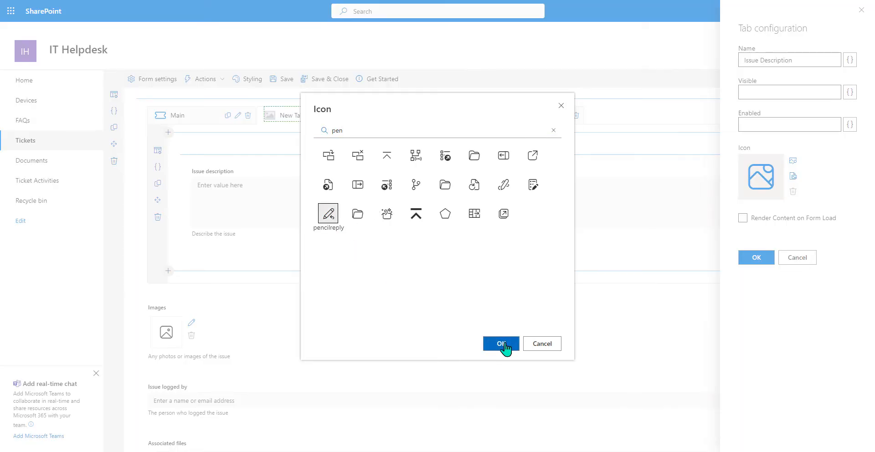
left_click(501, 344)
left_click(754, 257)
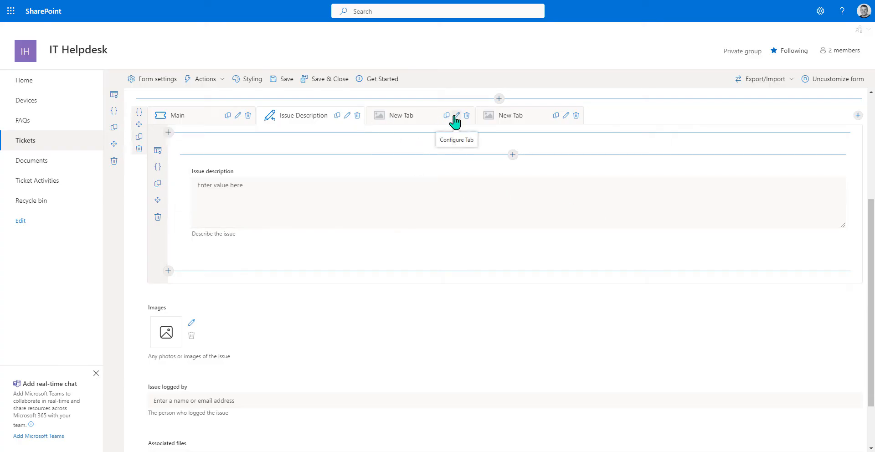
left_click(416, 120)
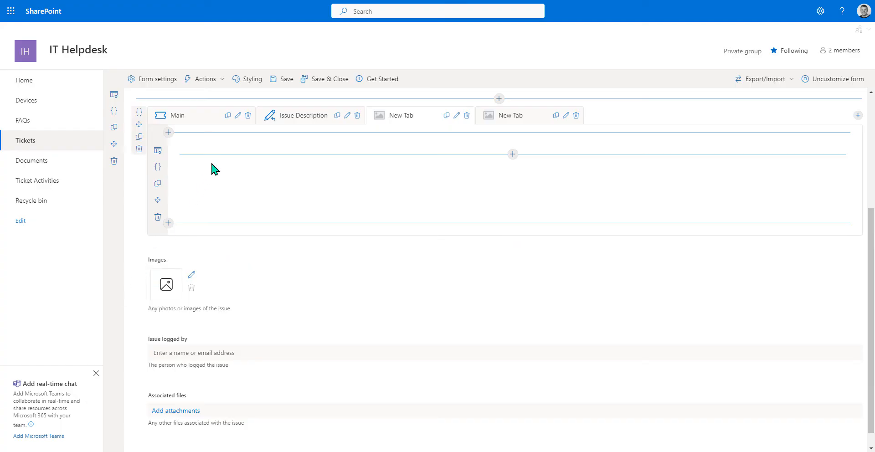
- Put the Images field in the third tab and Associated files in the fourth
left_click_drag(139, 269, 327, 183)
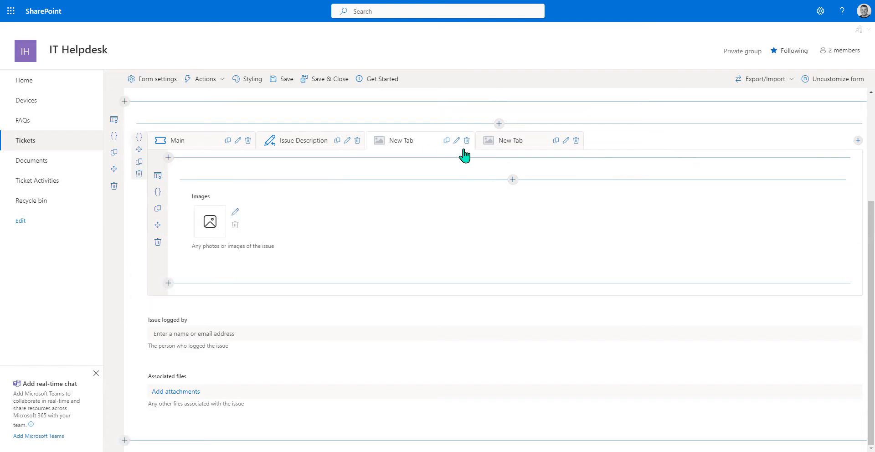
left_click(495, 144)
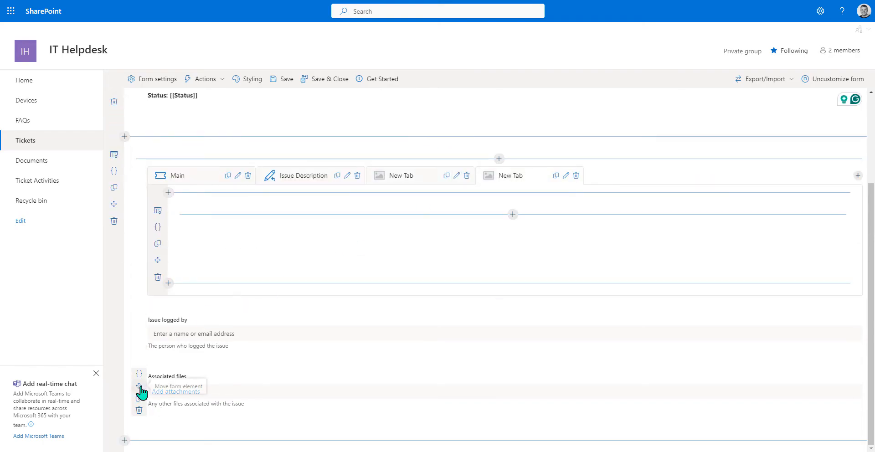
left_click_drag(139, 386, 329, 235)
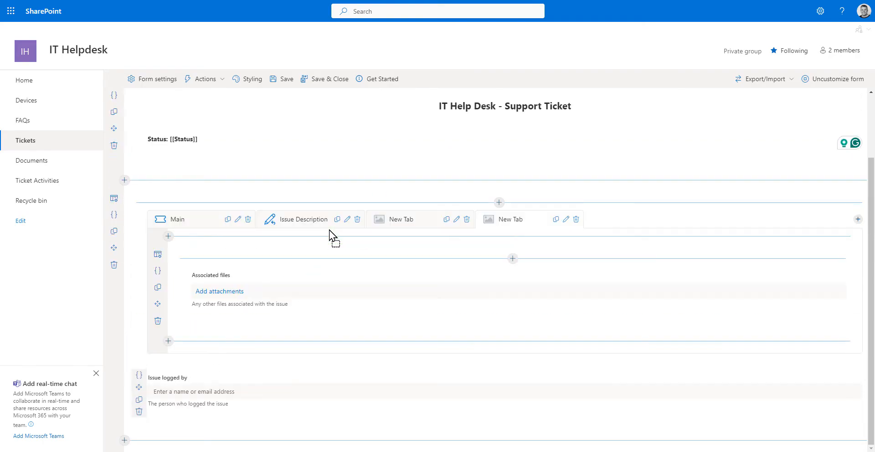
- Rename the third tab 'Images' and give it the imagediff icon
left_click(401, 223)
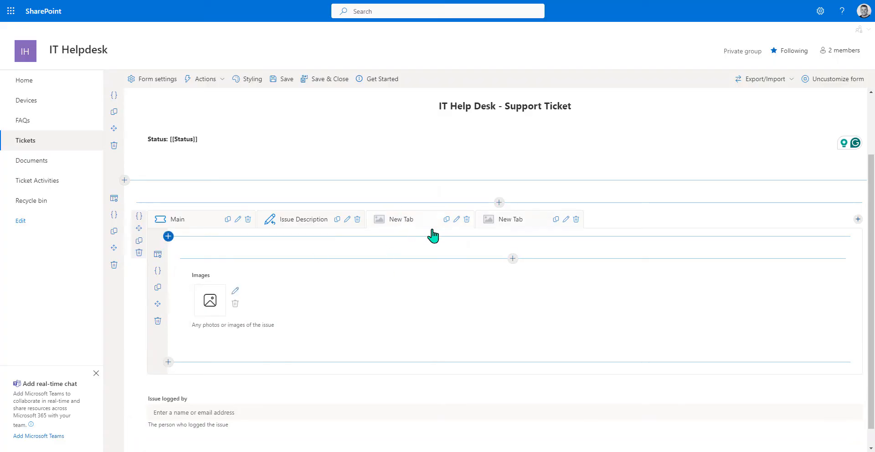
left_click(456, 219)
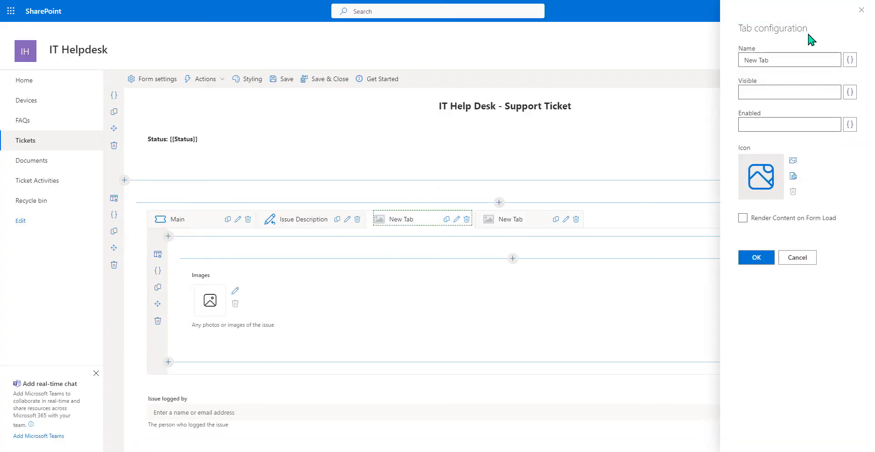
triple_click(774, 58)
key("BackSpace")
type("Images")
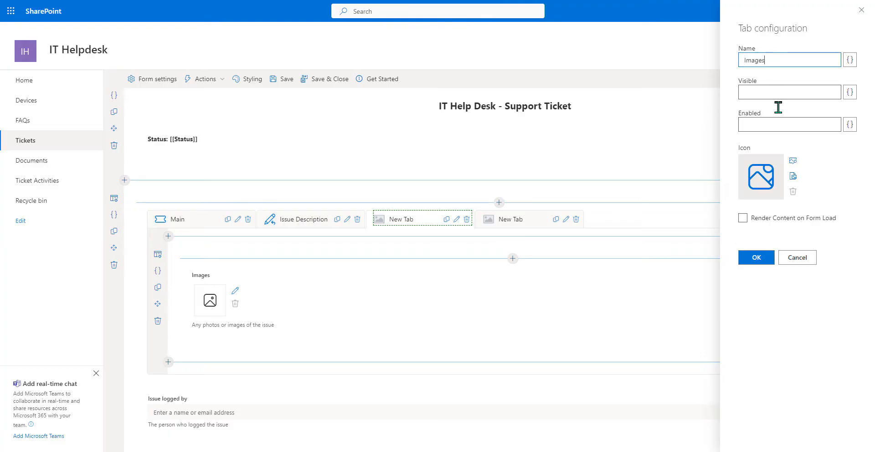
left_click(793, 161)
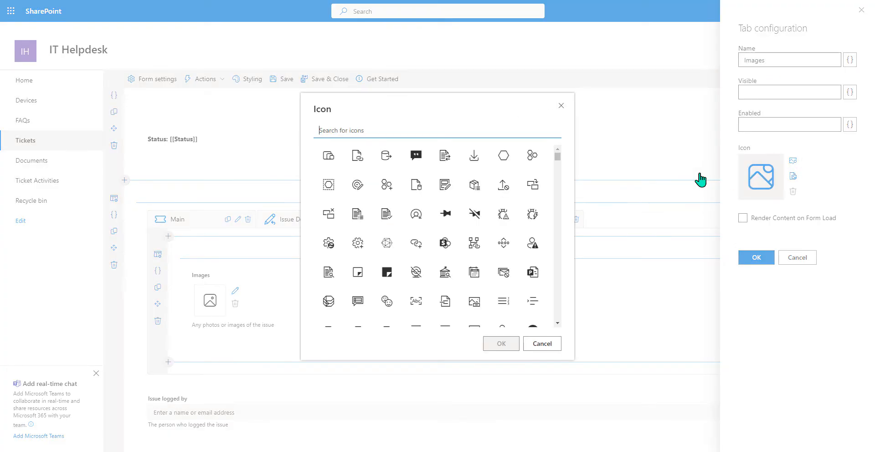
type("i")
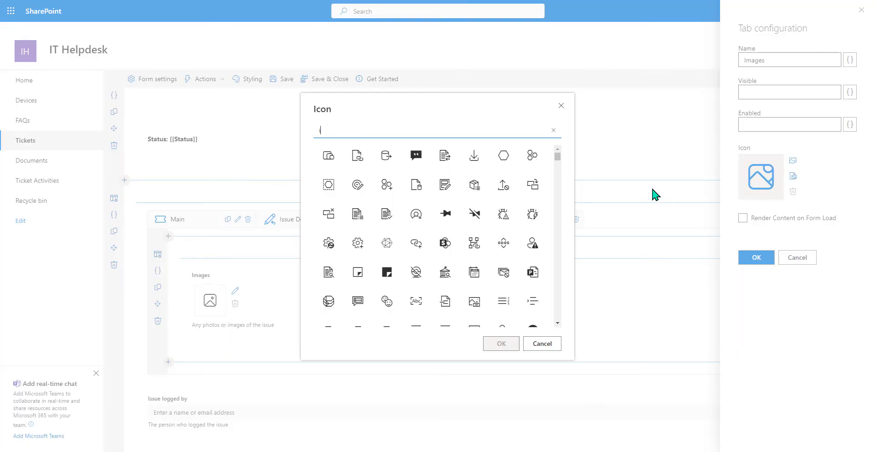
type("mage")
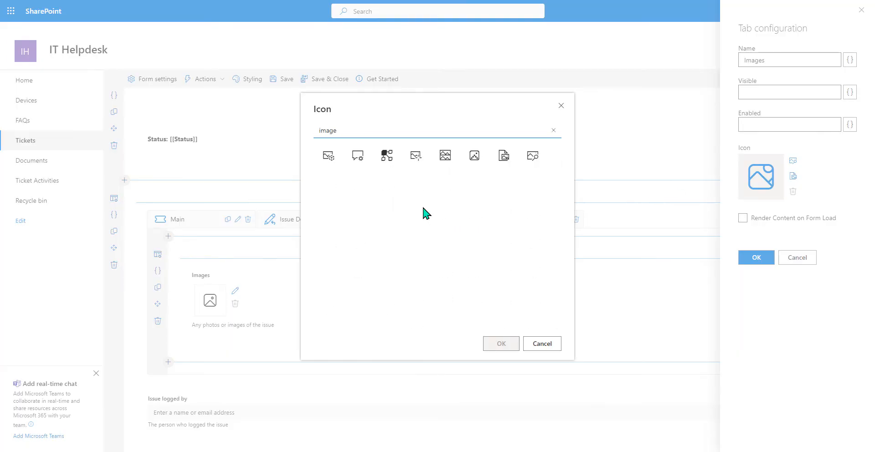
left_click(417, 157)
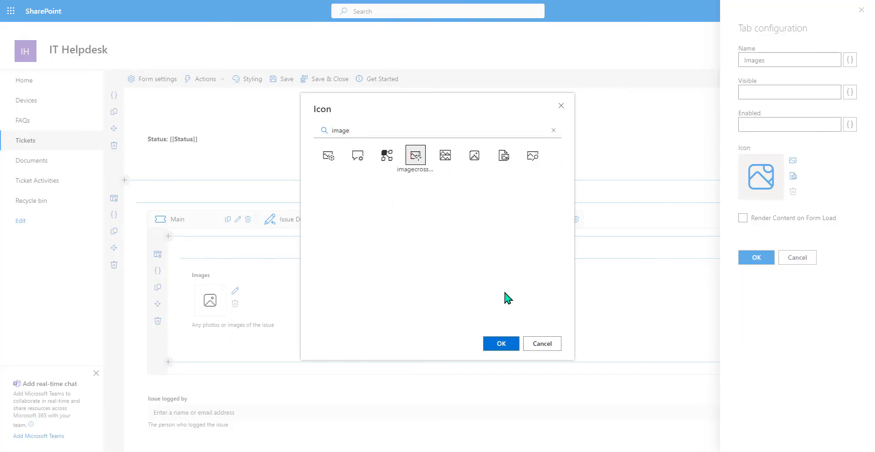
left_click(446, 160)
left_click(500, 345)
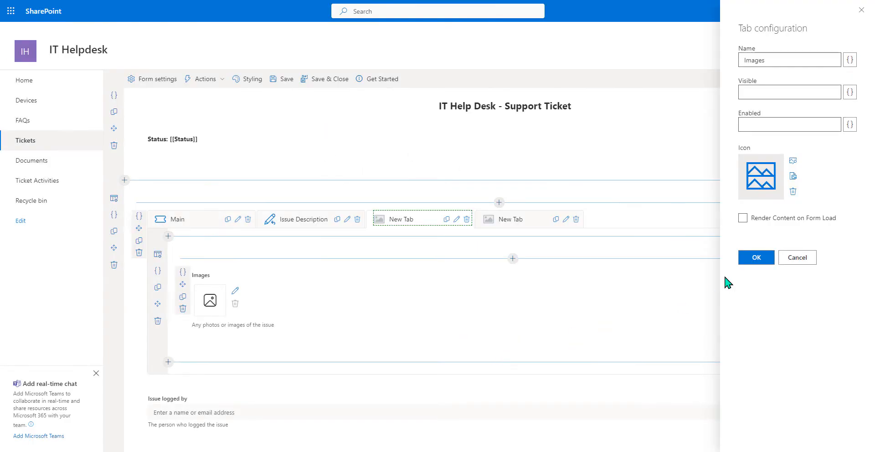
left_click(755, 259)
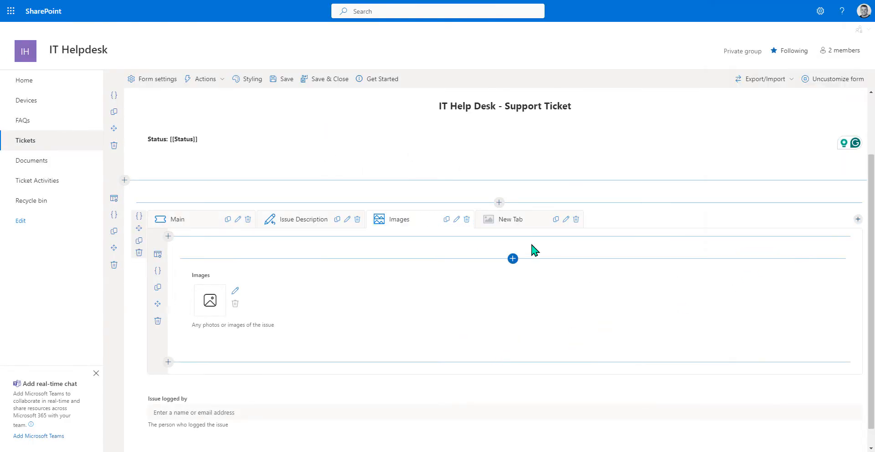
- Rename the fourth tab 'Files' with the file-link icon, then return to Main
left_click(565, 220)
left_click(776, 60)
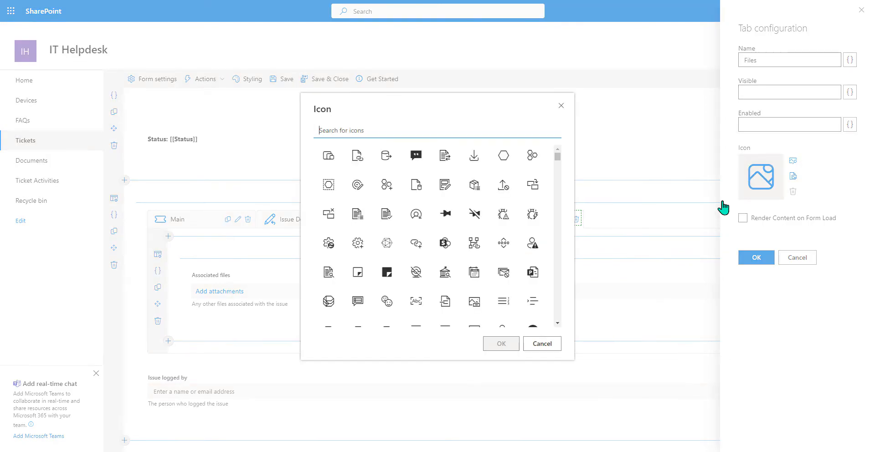
type("files")
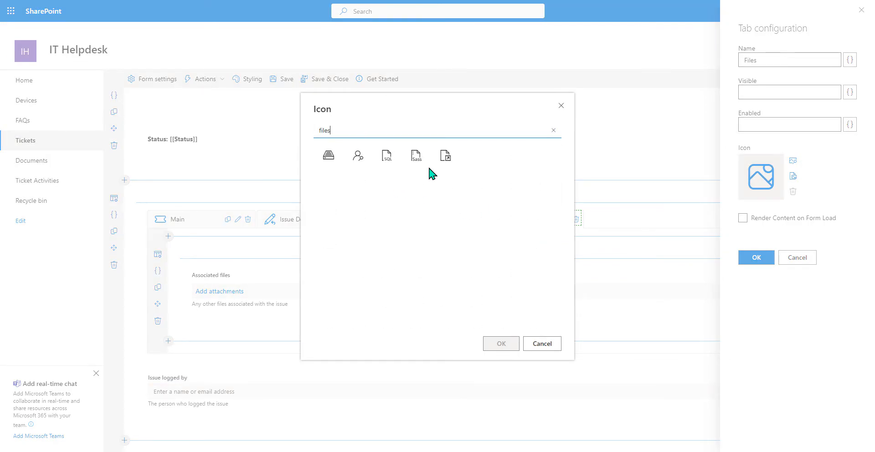
left_click(444, 159)
left_click(492, 344)
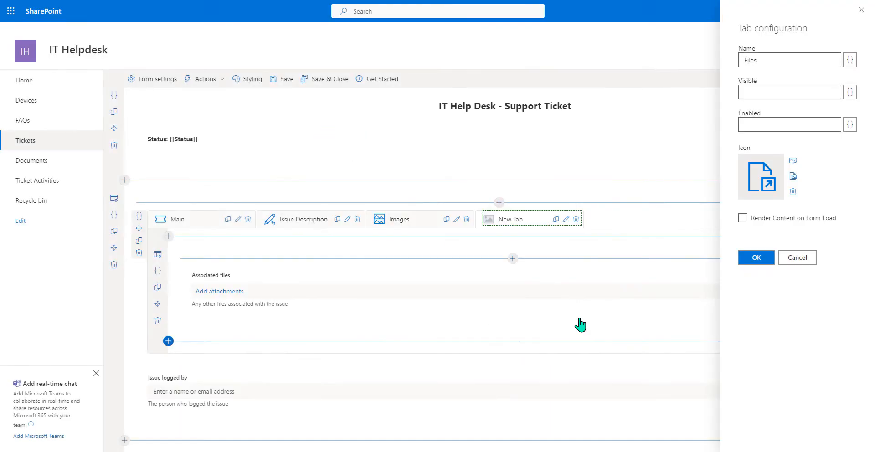
left_click(753, 259)
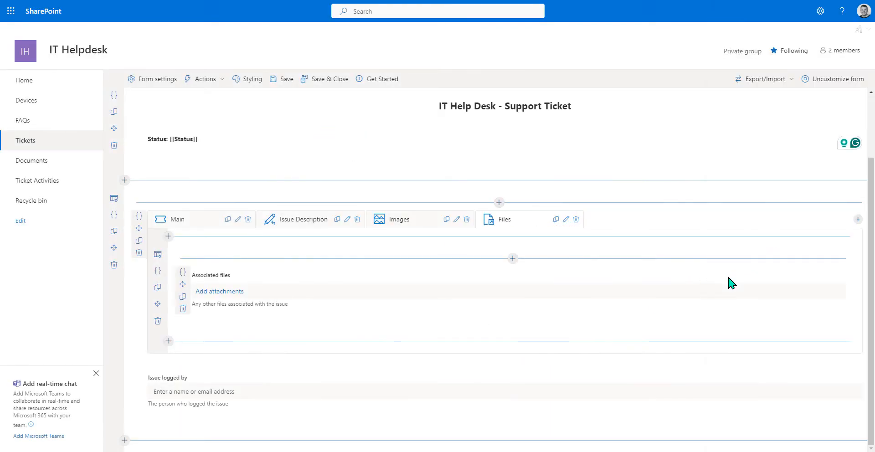
left_click(190, 222)
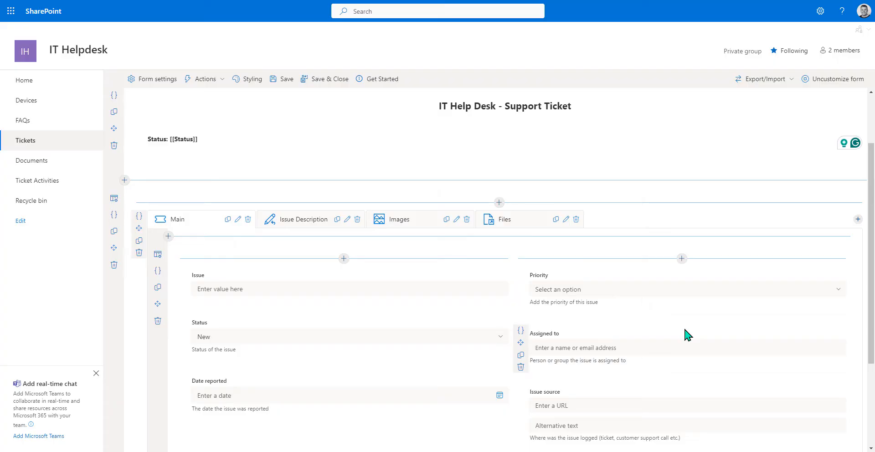
- Create a new single-line text column 'Ticket Number' on the form above the tabs
left_click(499, 203)
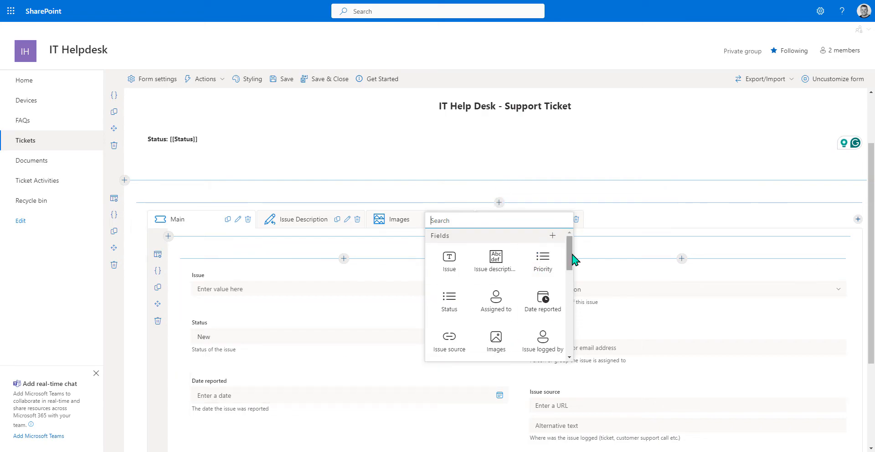
left_click(552, 236)
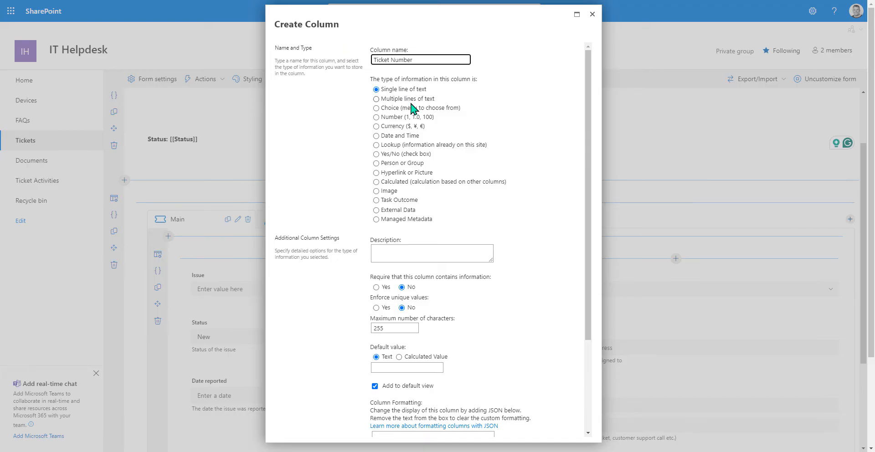
scroll(530, 227, "down", 5)
left_click(525, 427)
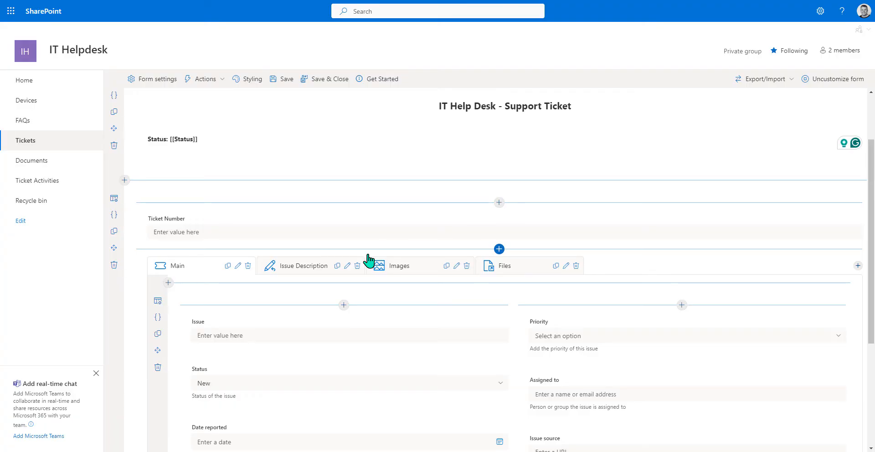
- Scroll the Tickets form and check the choices in the Status dropdown
scroll(368, 260, "down", 1)
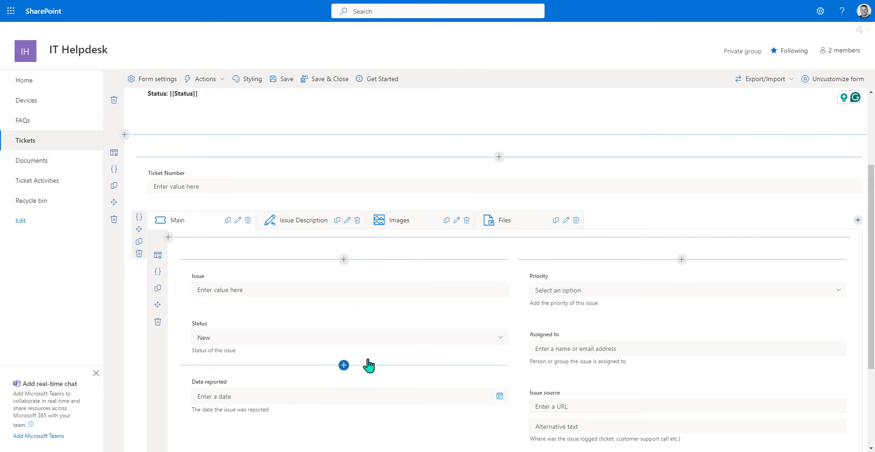
left_click(500, 337)
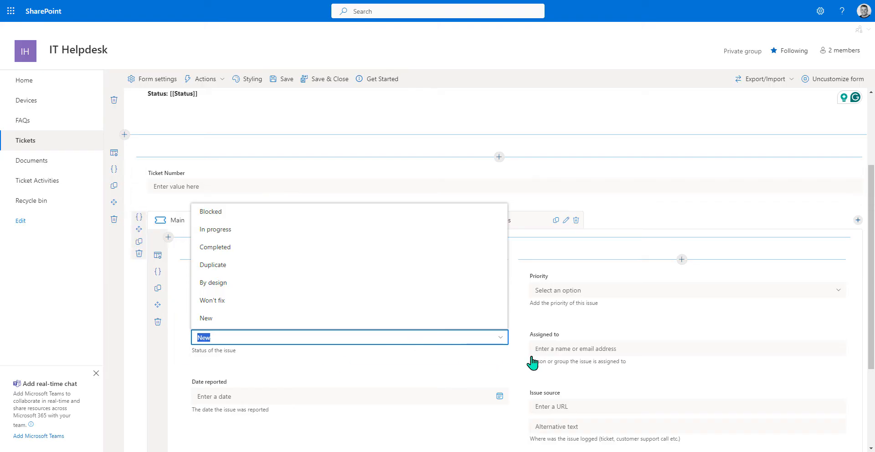
left_click(342, 112)
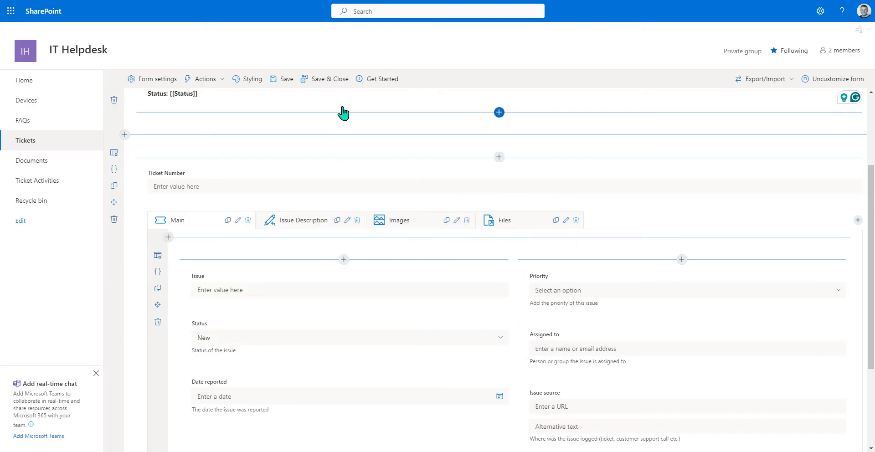
scroll(342, 112, "up", 3)
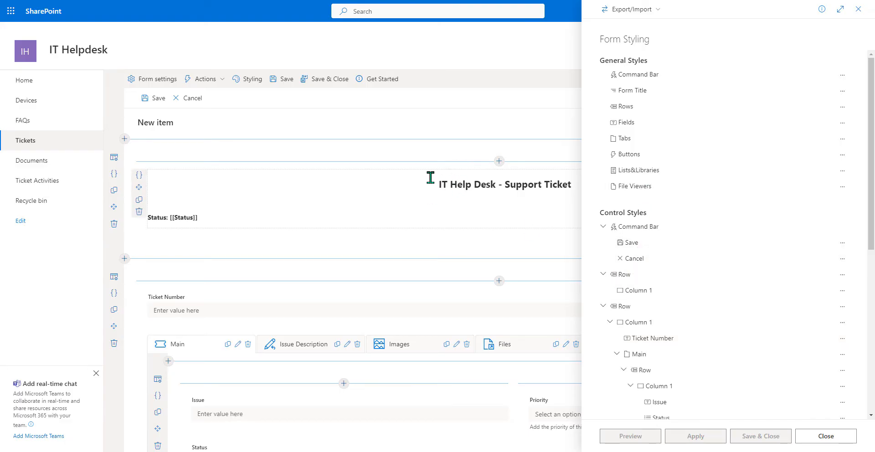
- Add a new style for the header row with the rule Status equals "New"
left_click(841, 274)
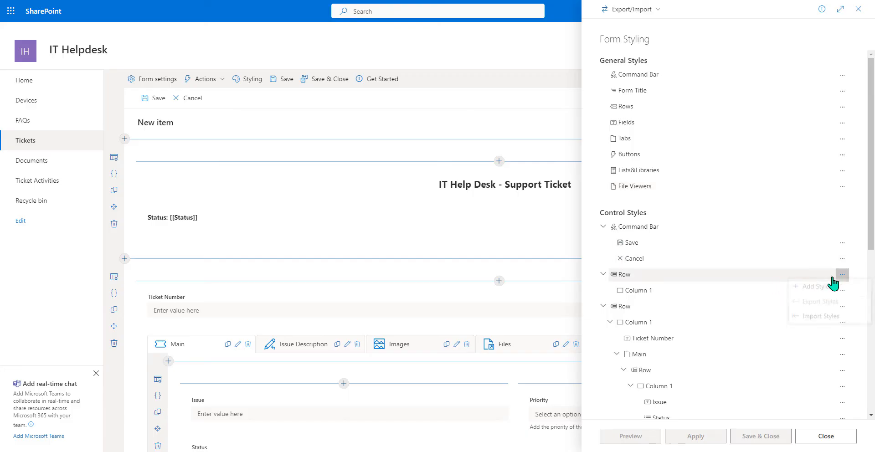
left_click(813, 290)
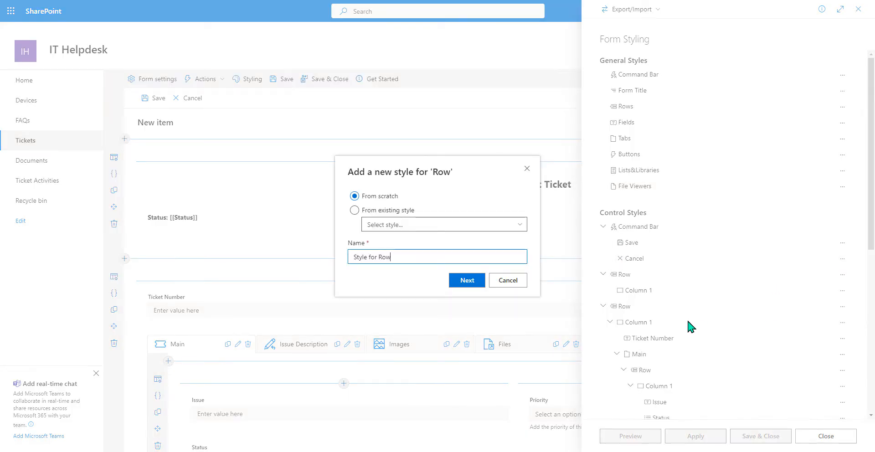
left_click(485, 286)
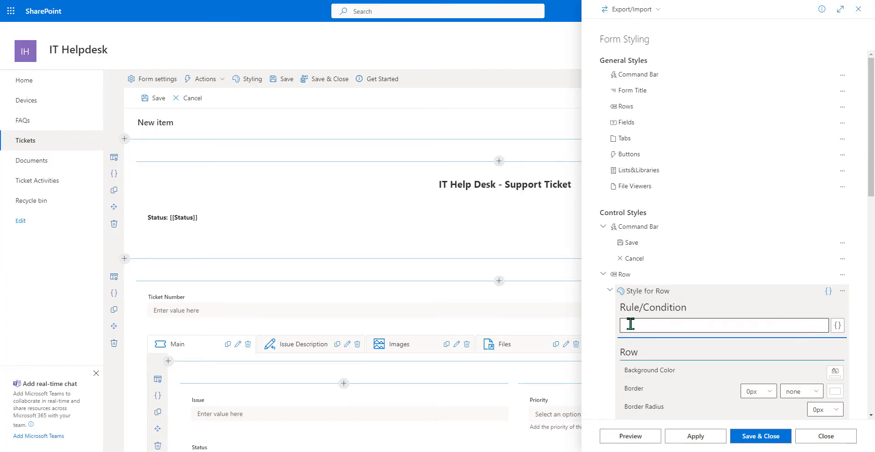
left_click(661, 326)
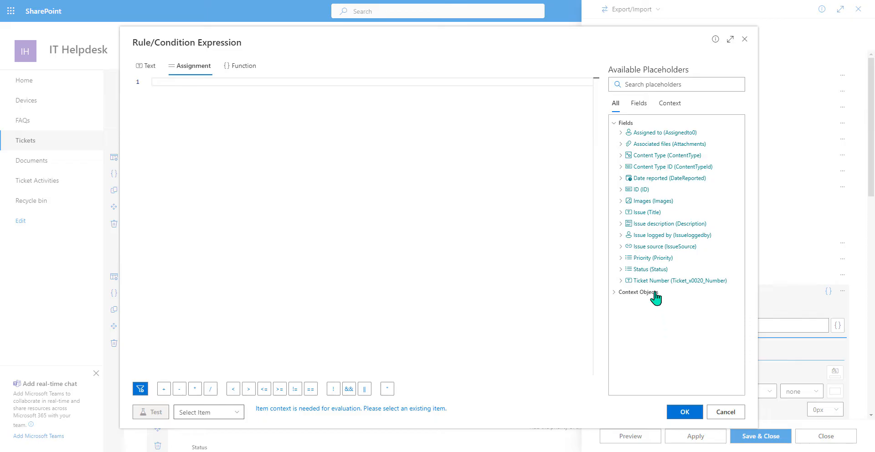
double_click(650, 270)
left_click(684, 412)
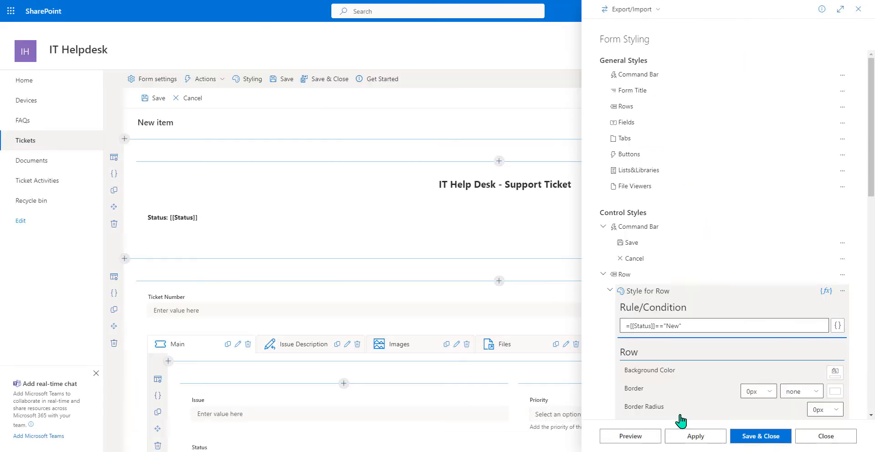
- Give that row style a light blue themeLighterAlt background and preview it on the form
scroll(687, 328, "down", 2)
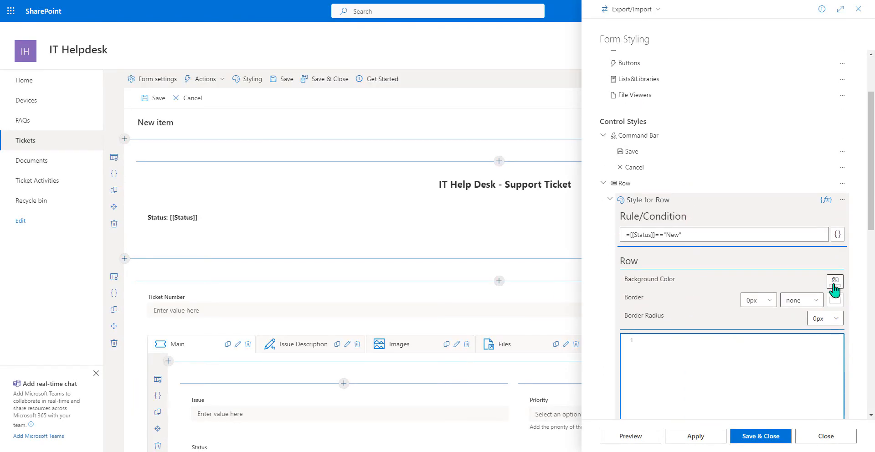
left_click(834, 280)
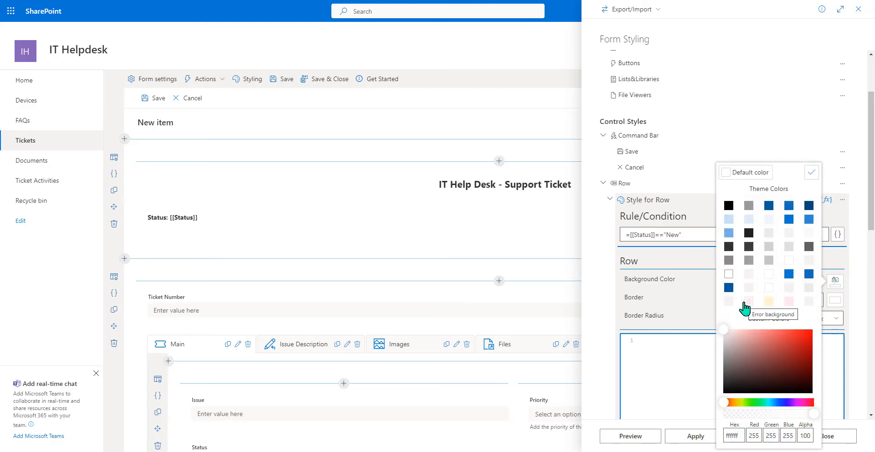
left_click(769, 220)
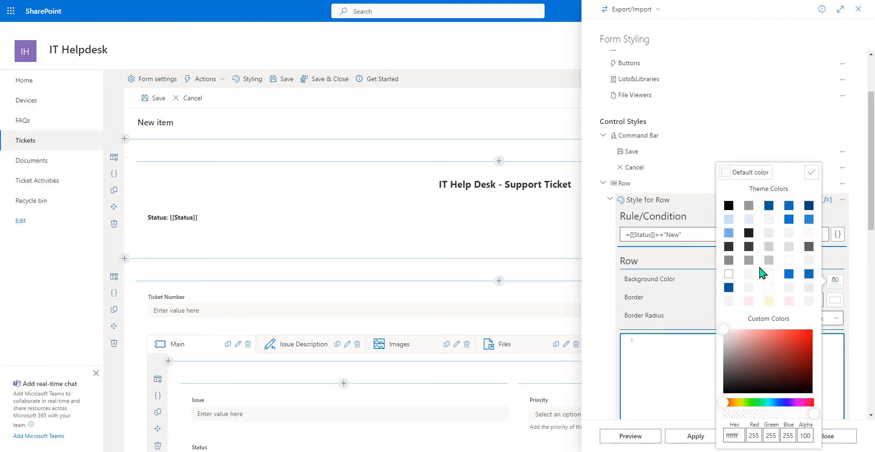
left_click(811, 172)
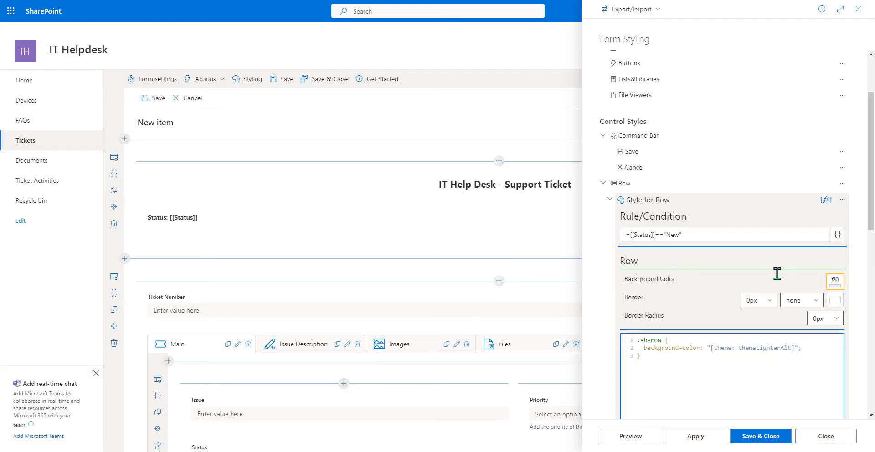
left_click(635, 436)
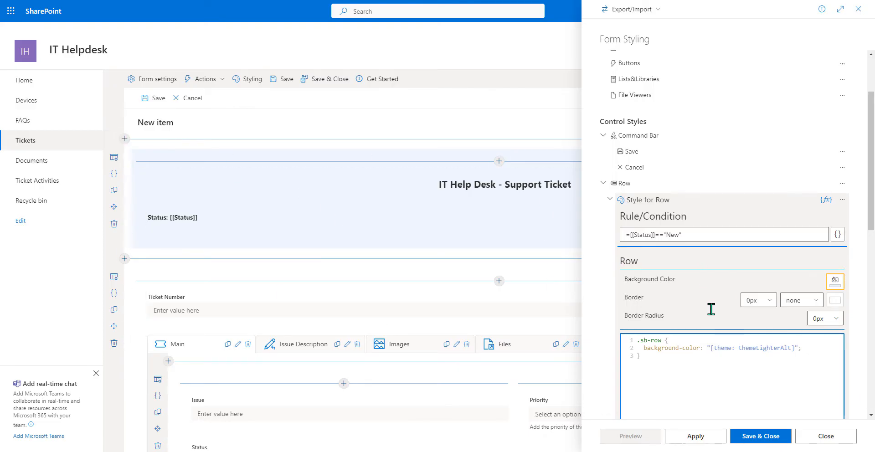
scroll(710, 309, "up", 2)
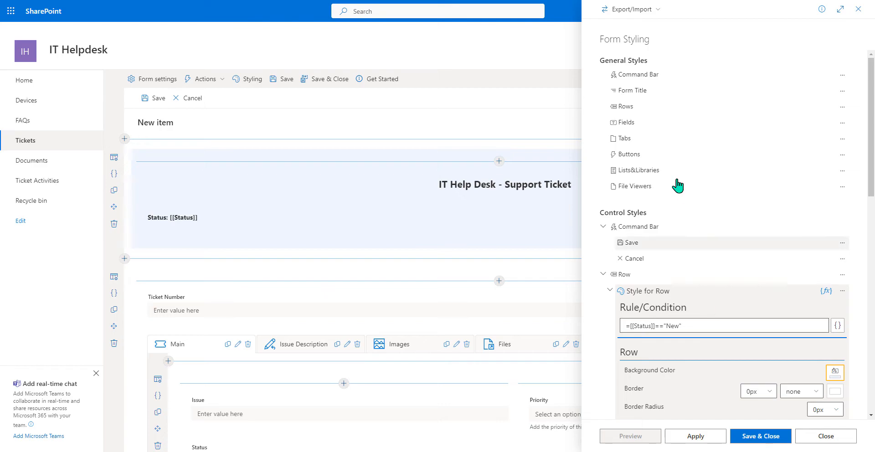
- Create a General Style for Fields with dark blue label text and preview the labels
left_click(842, 123)
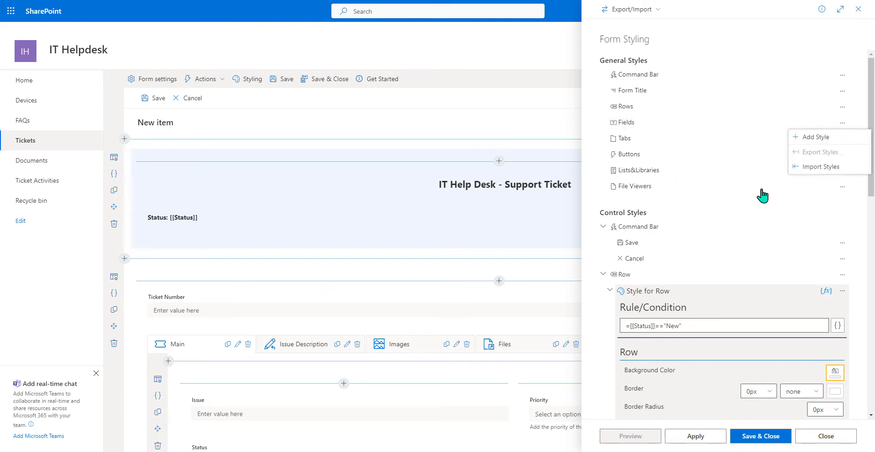
left_click(820, 139)
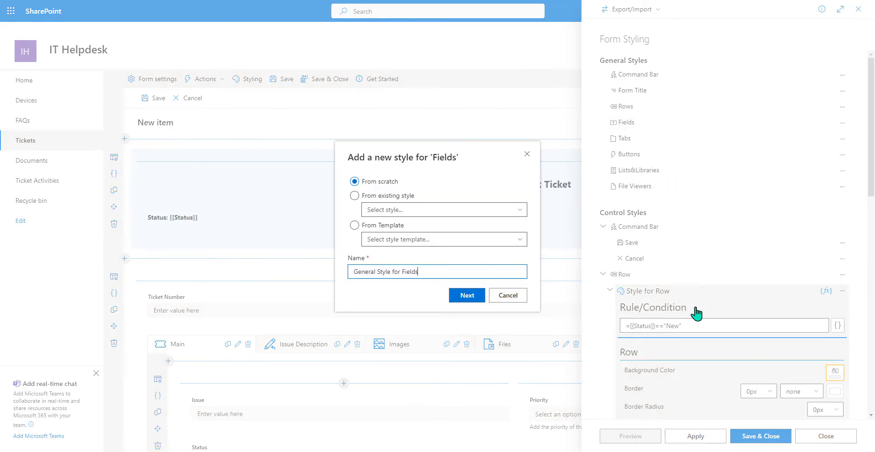
left_click(465, 296)
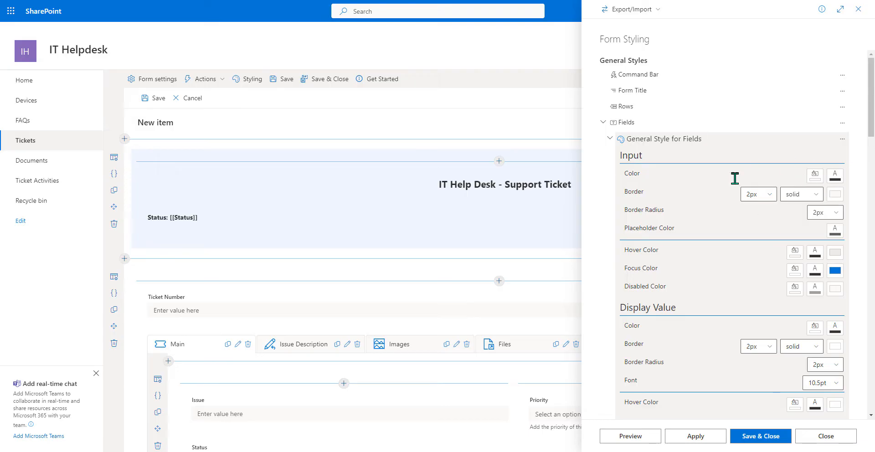
scroll(715, 223, "down", 2)
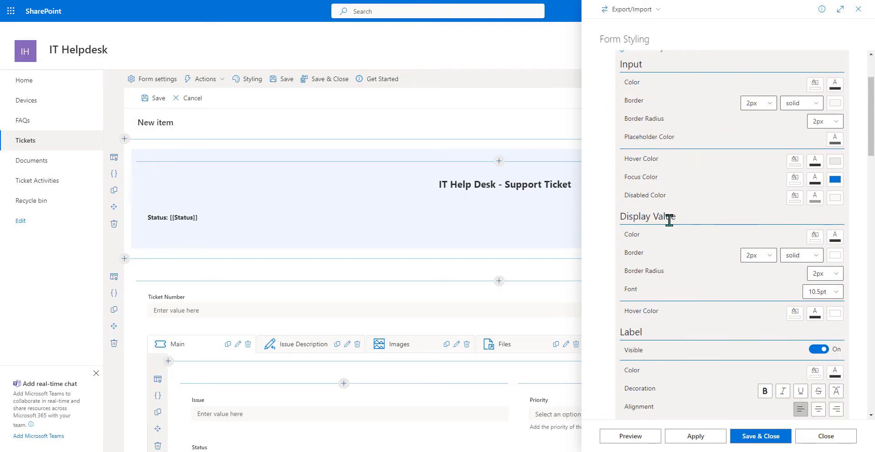
scroll(654, 255, "down", 2)
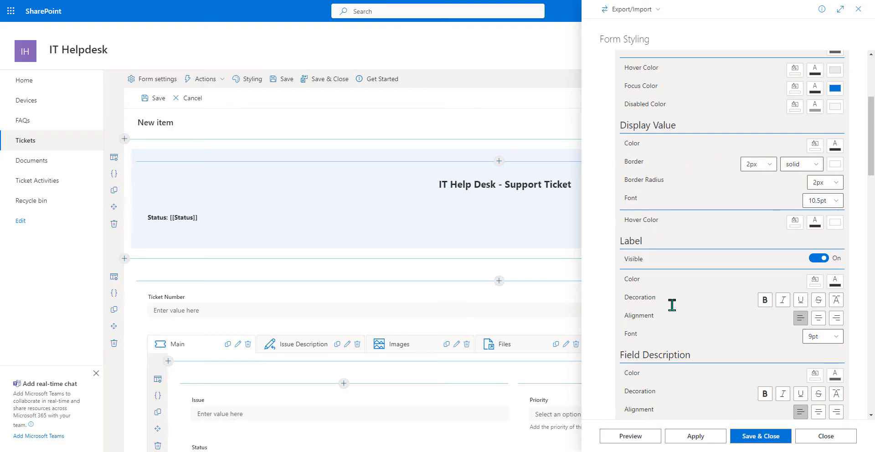
left_click(835, 280)
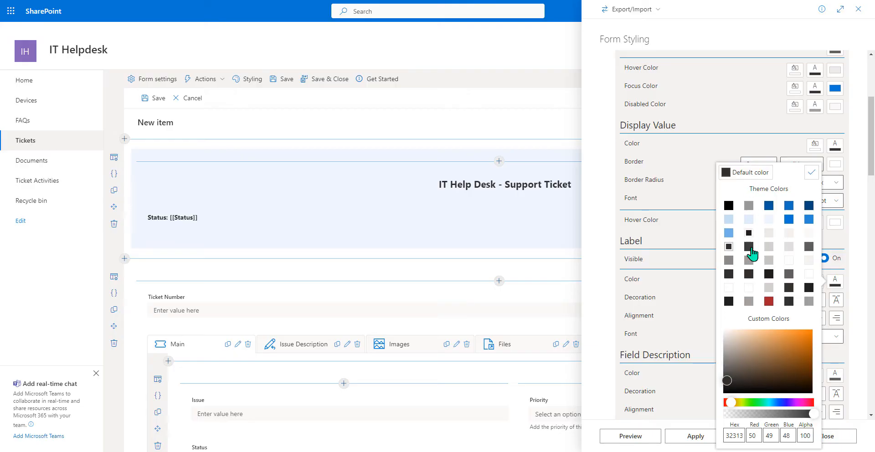
left_click(768, 205)
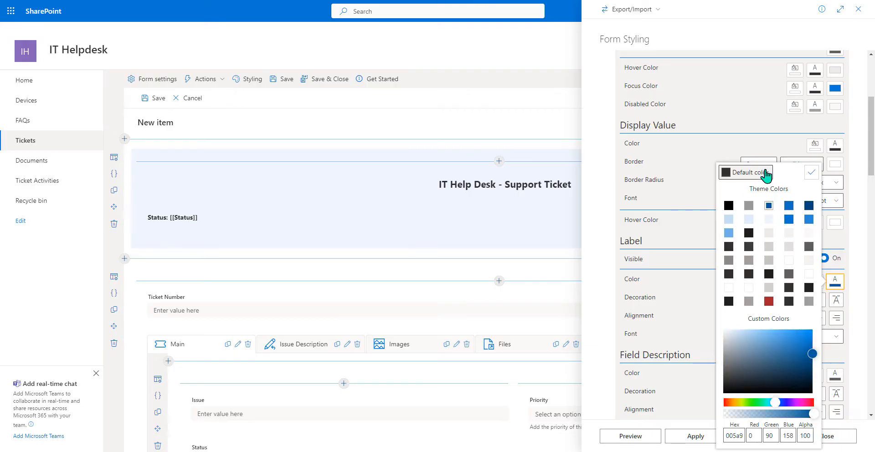
left_click(812, 173)
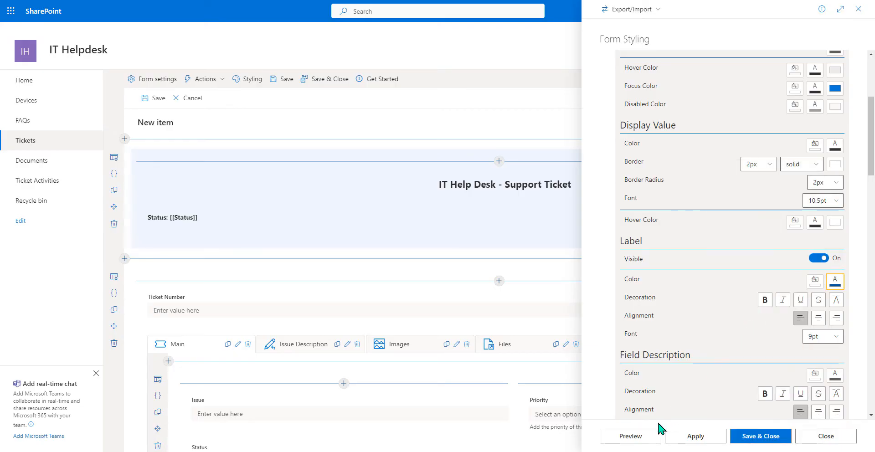
left_click(632, 438)
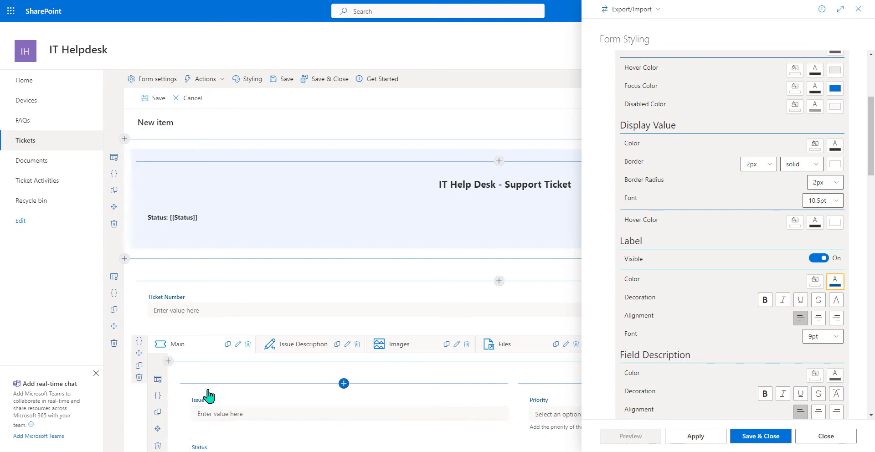
scroll(464, 388, "down", 2)
scroll(463, 388, "down", 3)
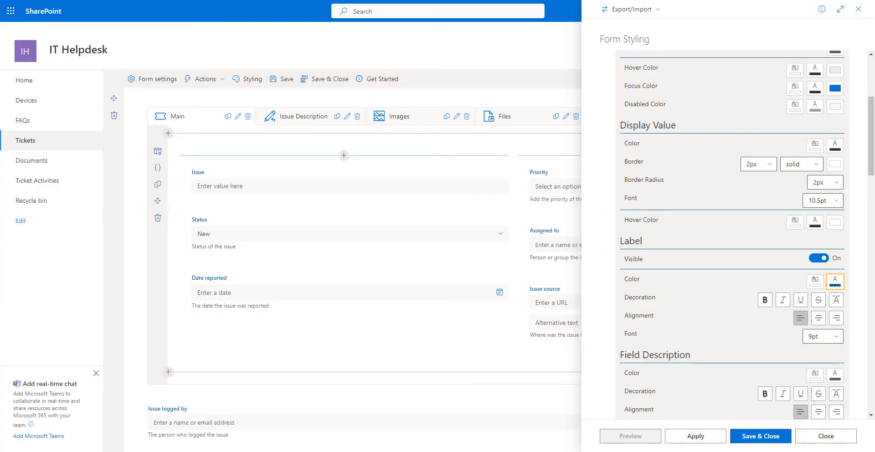
- Save and close the form styles, then look at Form Load actions and cancel without changes
left_click(741, 438)
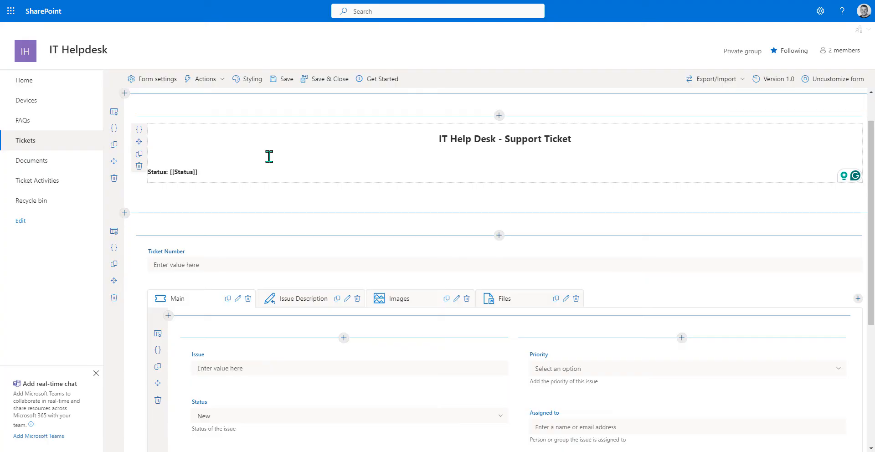
left_click(204, 83)
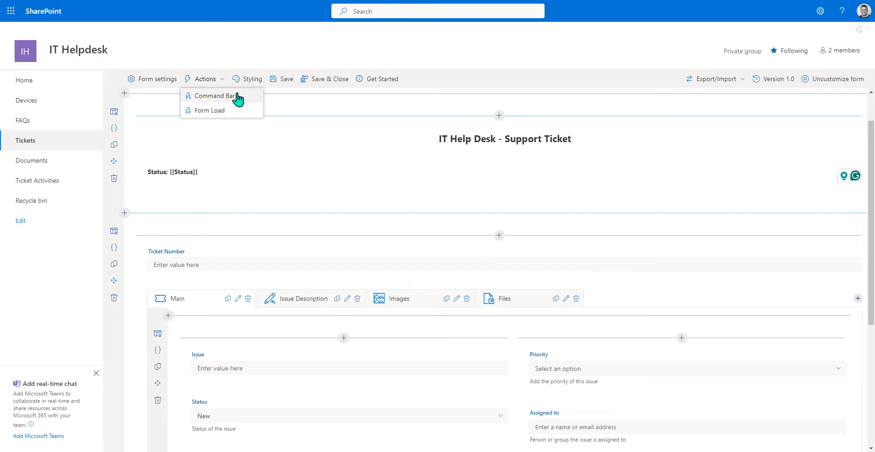
left_click(225, 110)
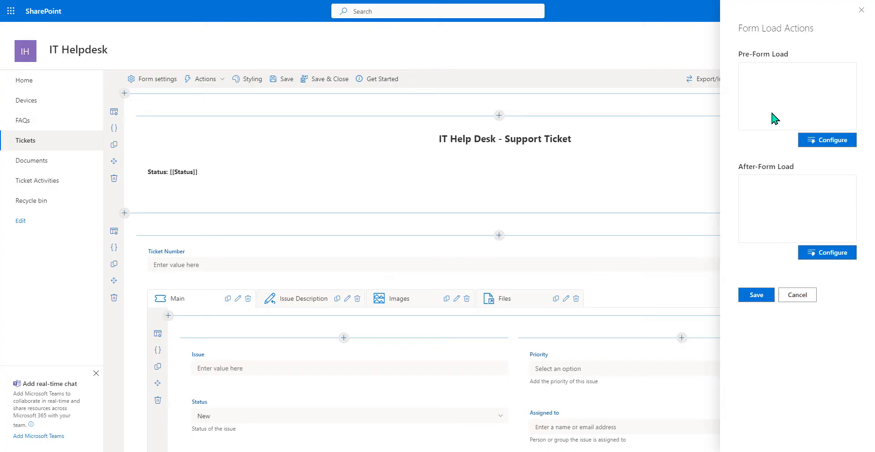
left_click(799, 296)
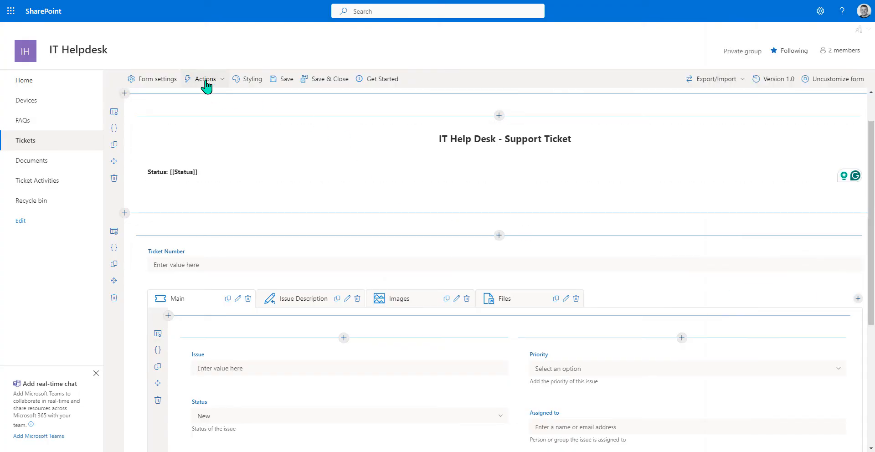
- Rename the command bar's Save action to 'Save Draft'
left_click(206, 82)
left_click(210, 95)
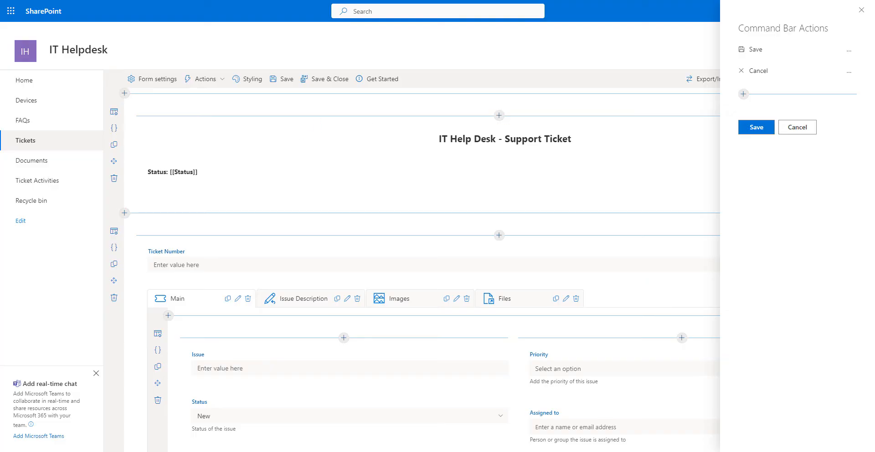
mouse_move(757, 65)
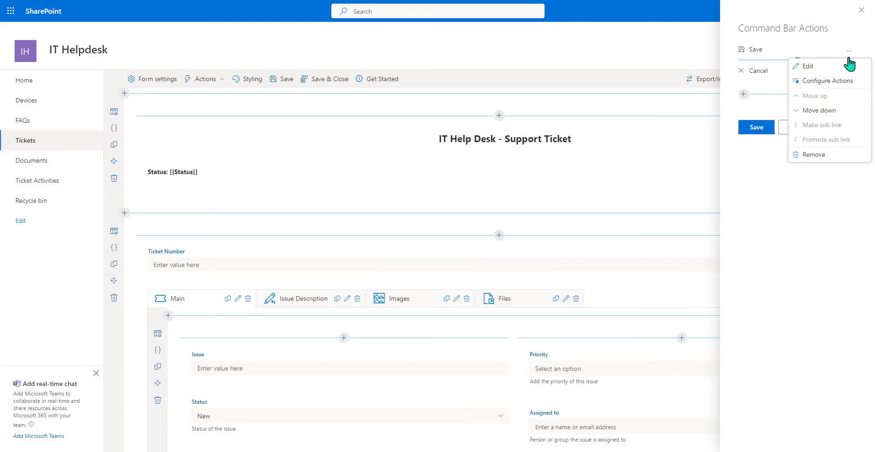
left_click(820, 83)
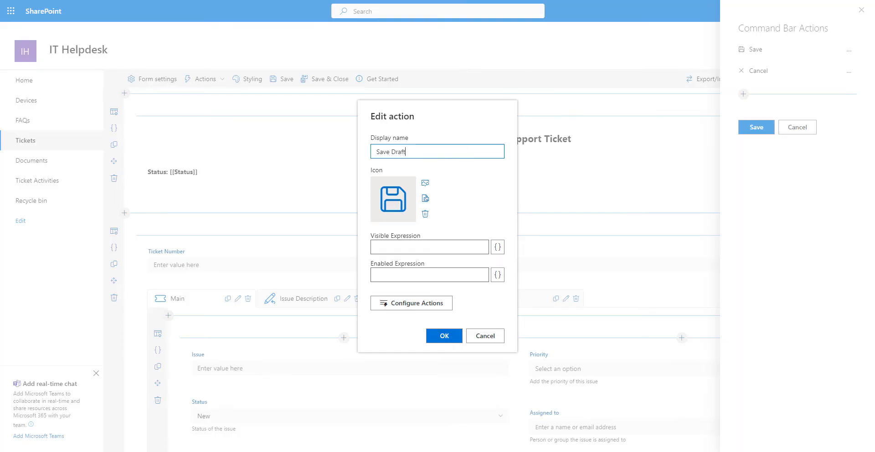
left_click(445, 336)
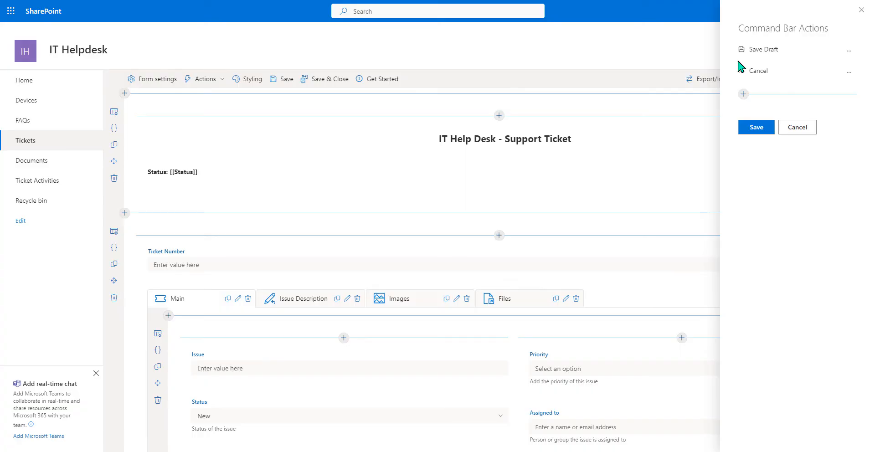
- Add a new command bar action named 'Submit Ticket' with the ticket icon
left_click(743, 95)
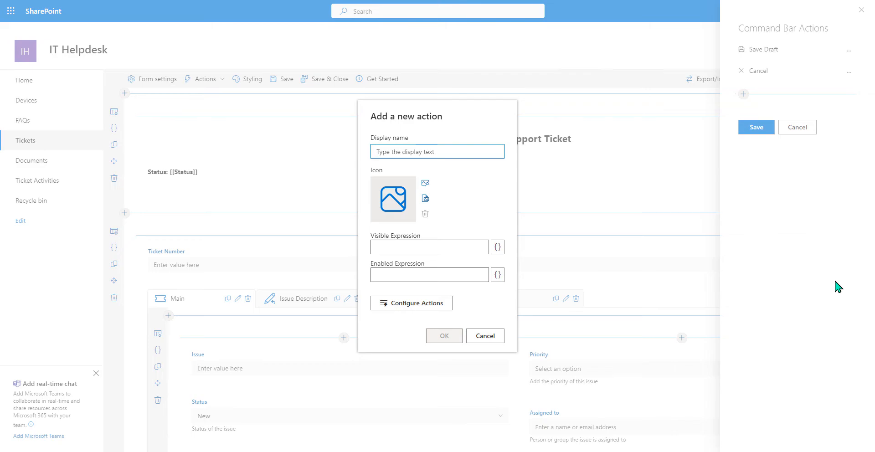
type("Su")
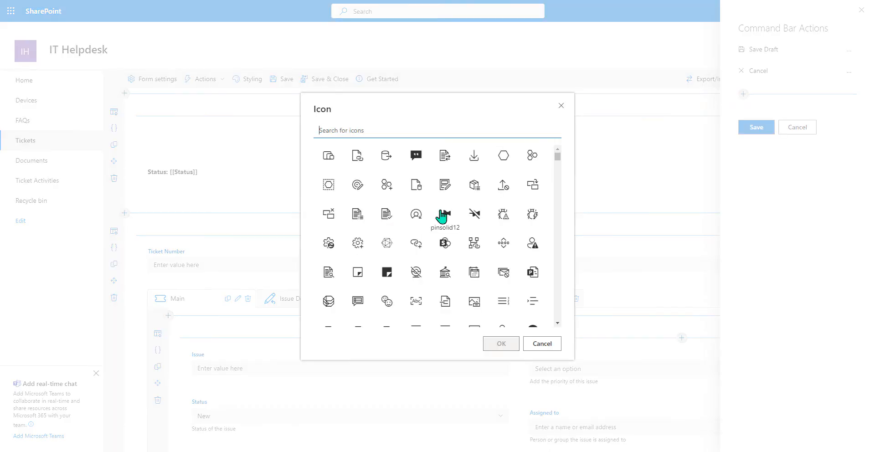
type("ticket")
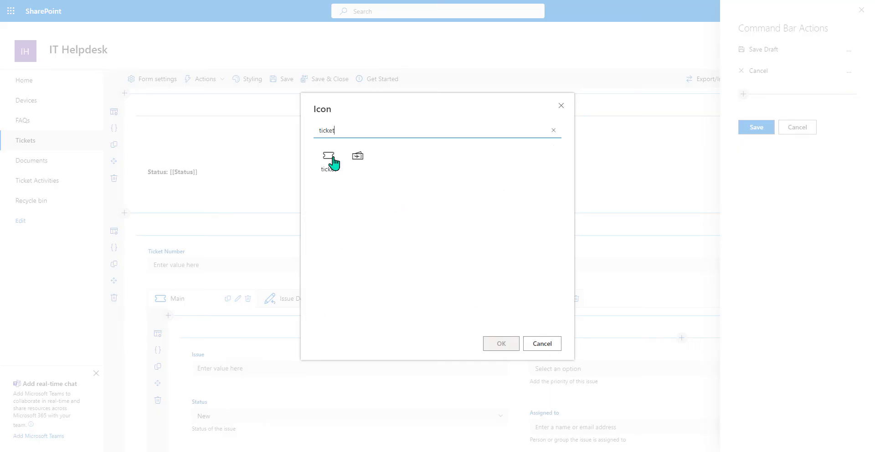
left_click(334, 162)
left_click(509, 343)
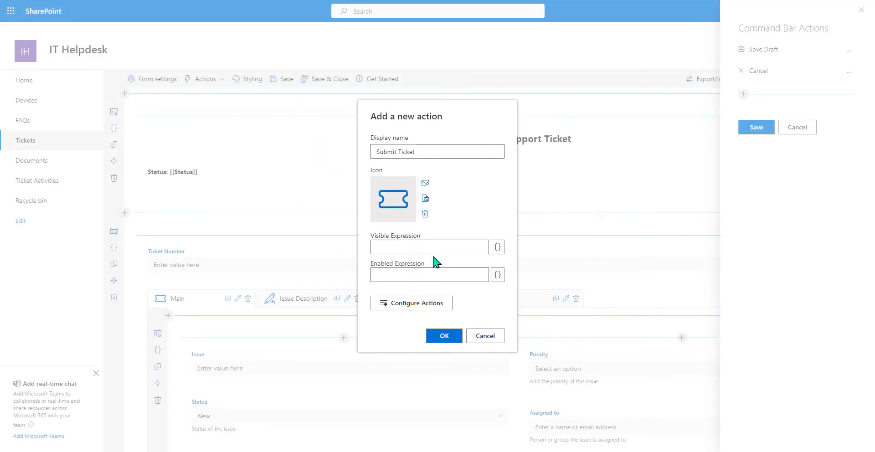
- Start Submit Ticket's click logic with a Condition testing [[Priority]]=="High"
left_click(404, 303)
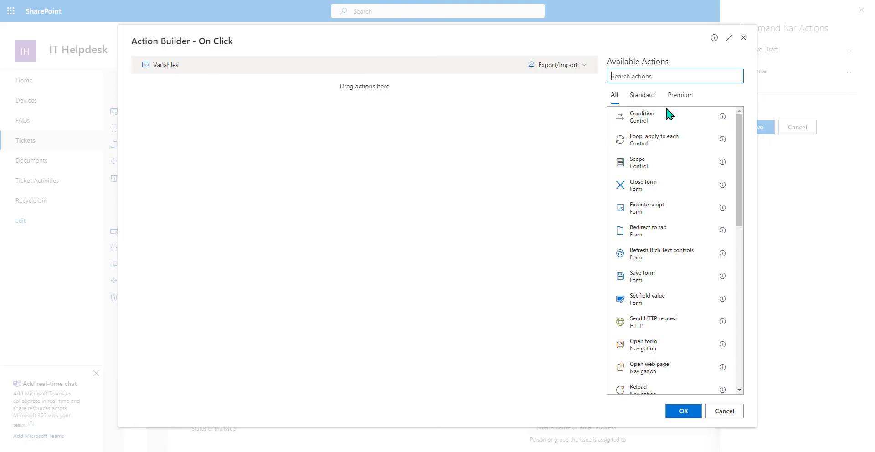
left_click(652, 123)
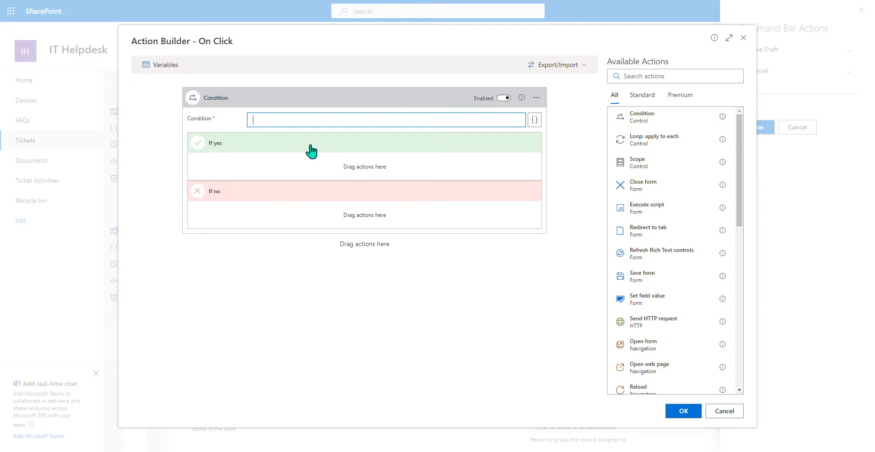
left_click(534, 121)
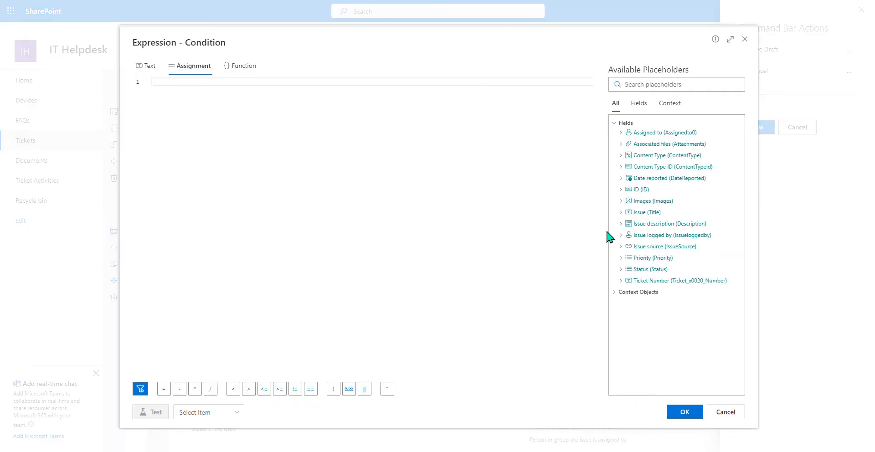
double_click(660, 258)
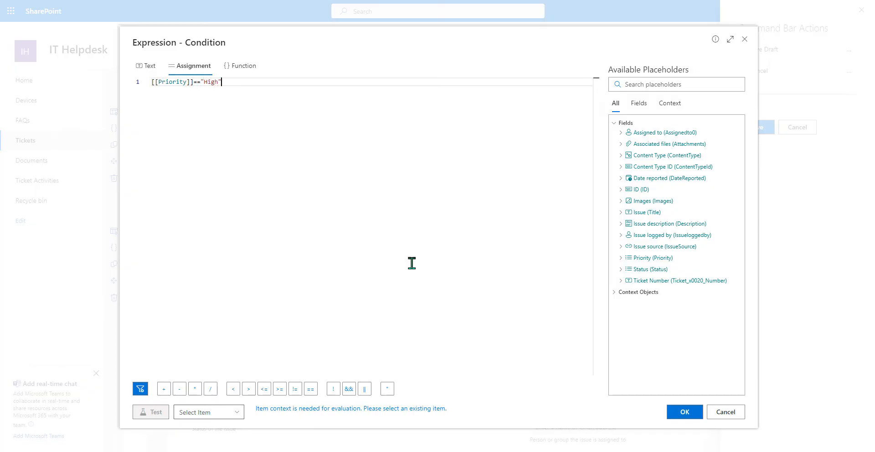
left_click(683, 412)
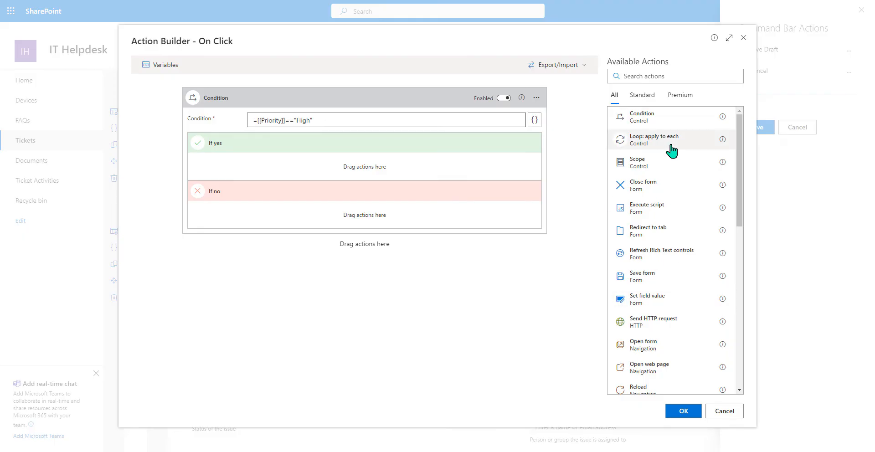
- Put a Save form action into both the If yes and If no branches, then clear the 'sav' search
scroll(671, 150, "down", 4)
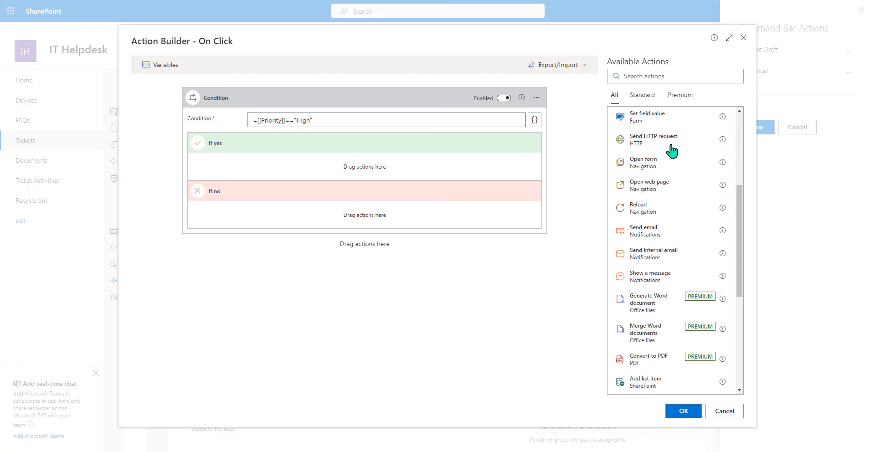
scroll(671, 150, "down", 3)
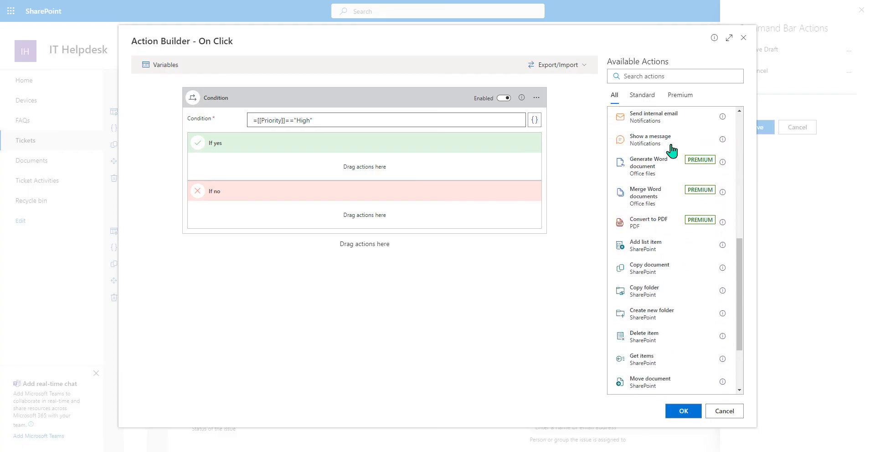
scroll(672, 150, "down", 2)
scroll(672, 150, "up", 9)
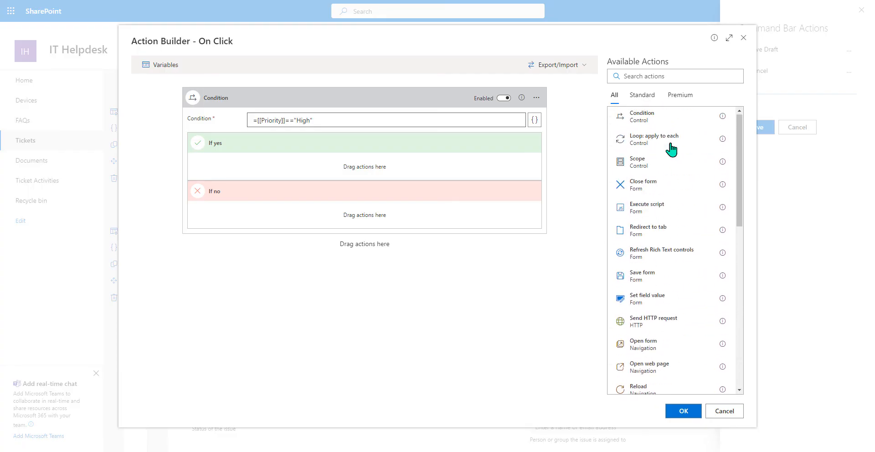
left_click(646, 75)
type("sav")
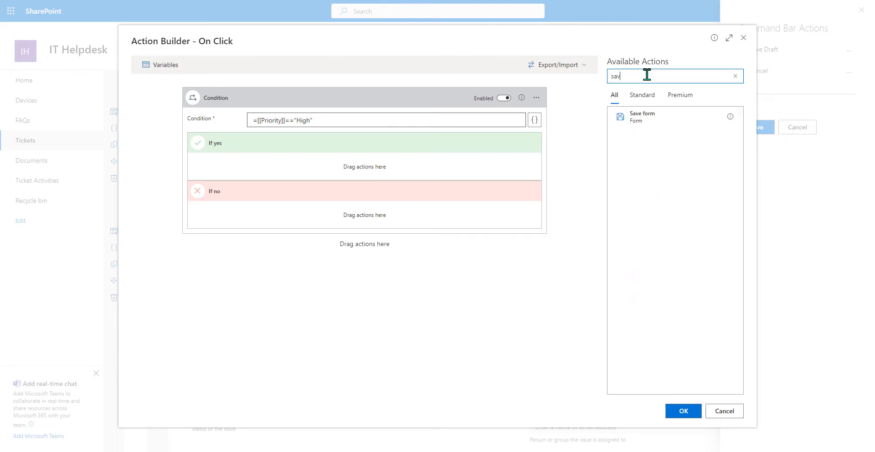
left_click_drag(656, 124, 326, 166)
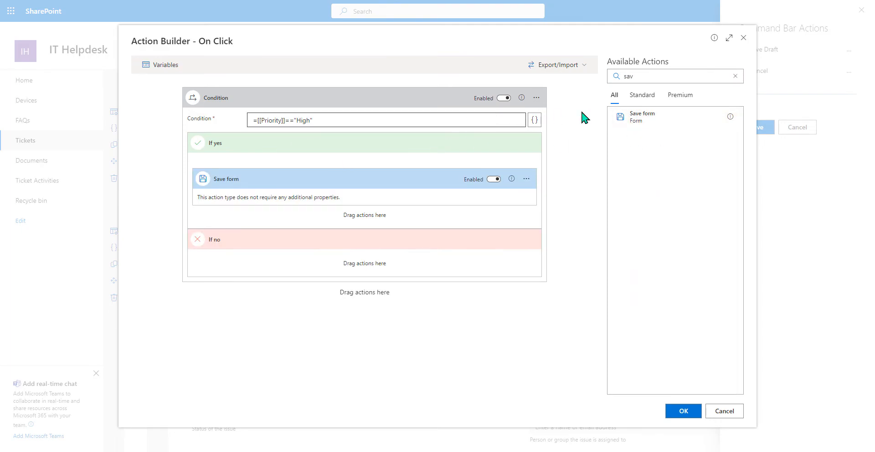
left_click_drag(644, 119, 346, 268)
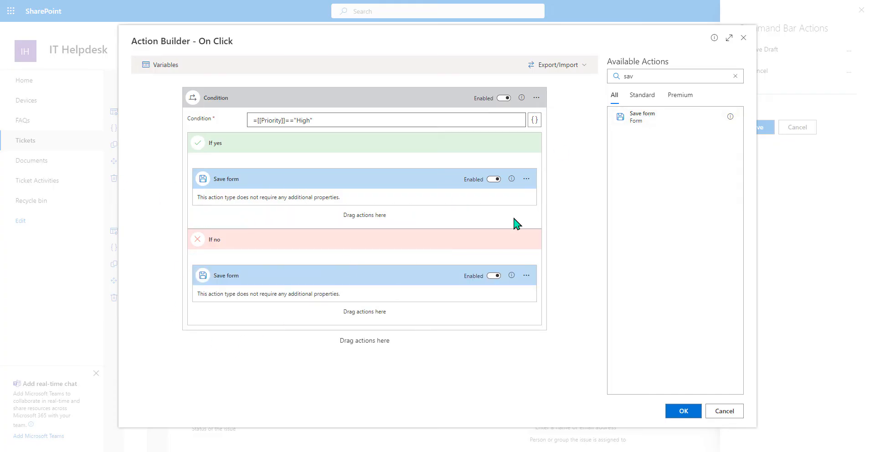
left_click(735, 77)
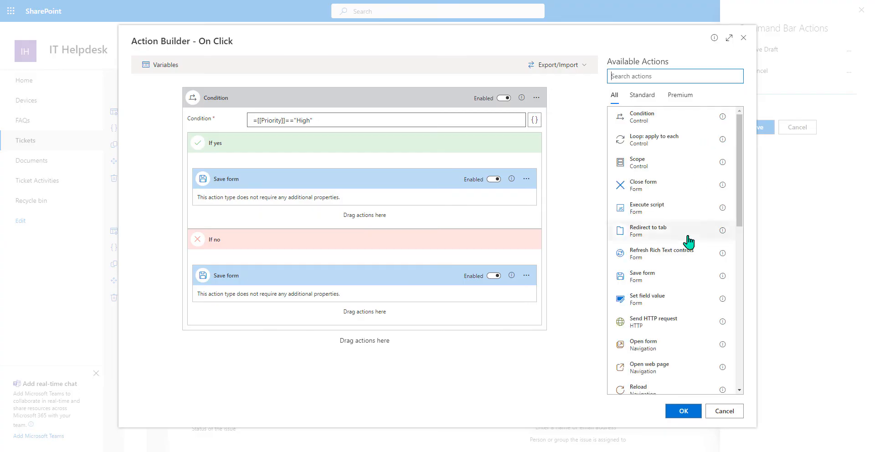
scroll(683, 243, "down", 3)
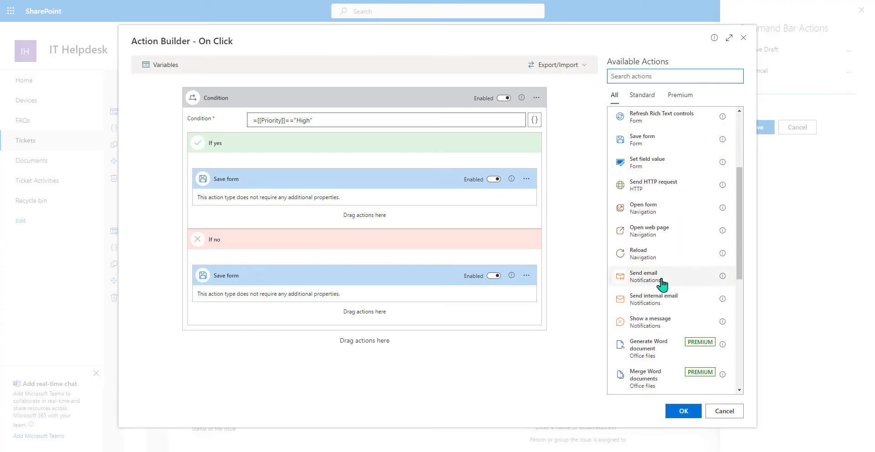
- Add a Send email action under Save form in If yes, sent from the current user's Email
left_click_drag(661, 284, 324, 220)
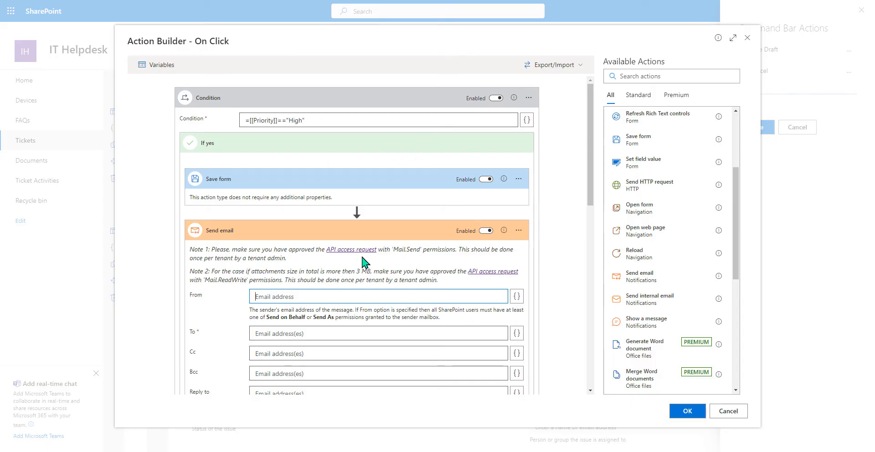
scroll(363, 260, "down", 2)
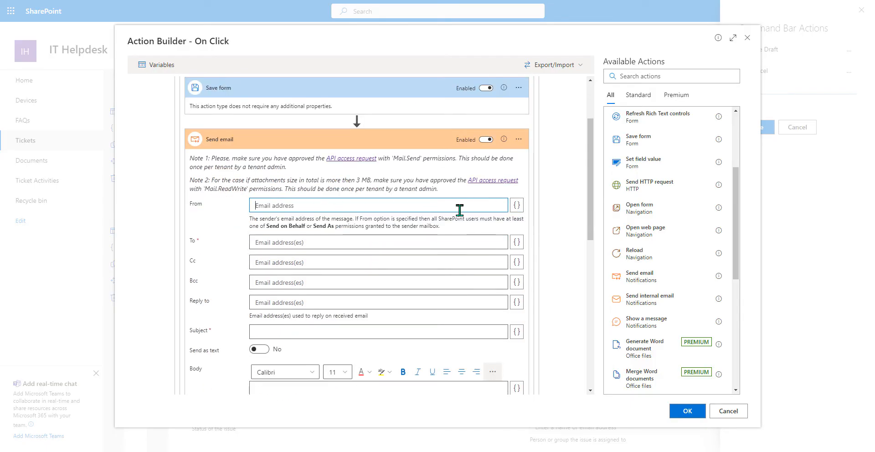
left_click(514, 207)
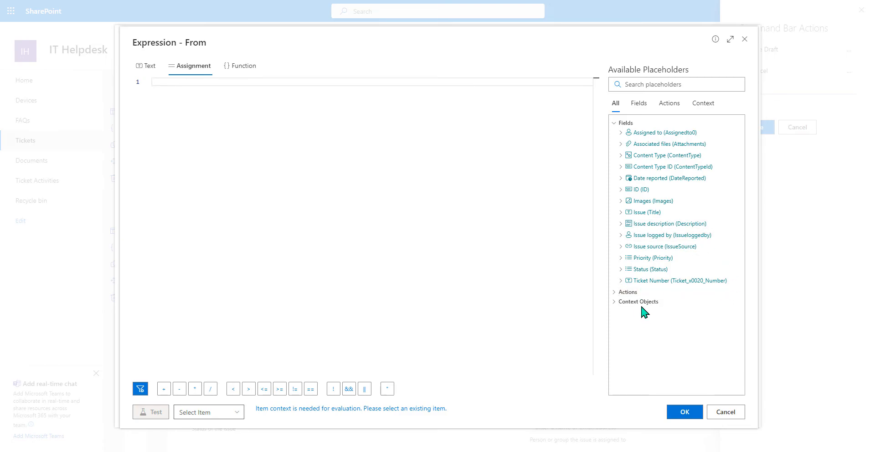
left_click(669, 302)
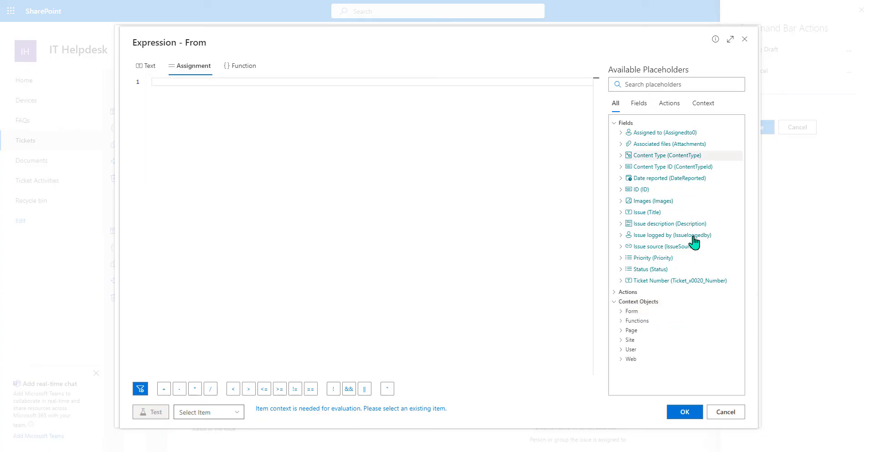
left_click(632, 350)
scroll(654, 264, "down", 2)
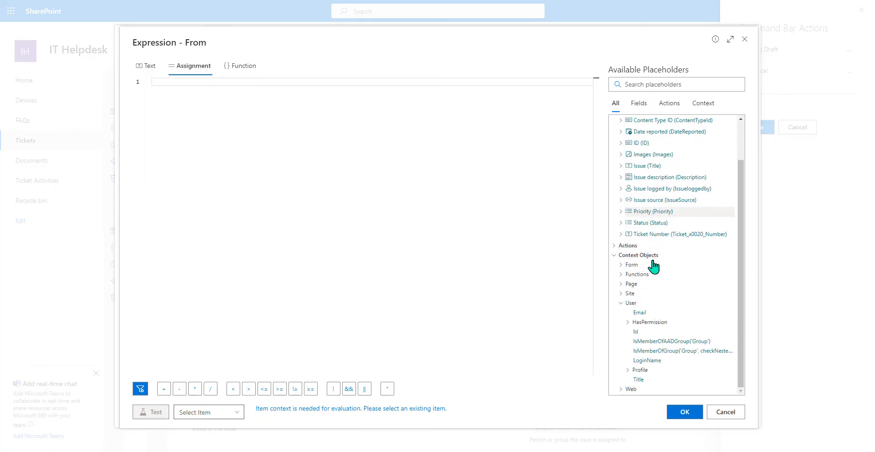
left_click(657, 313)
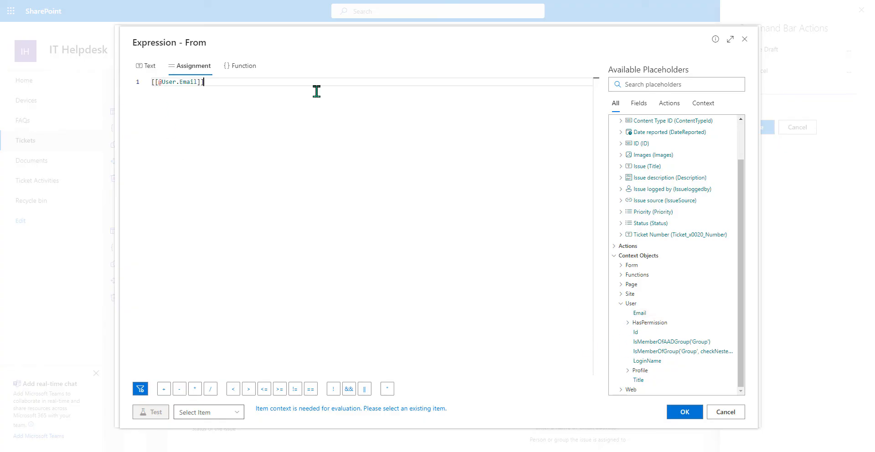
left_click(684, 412)
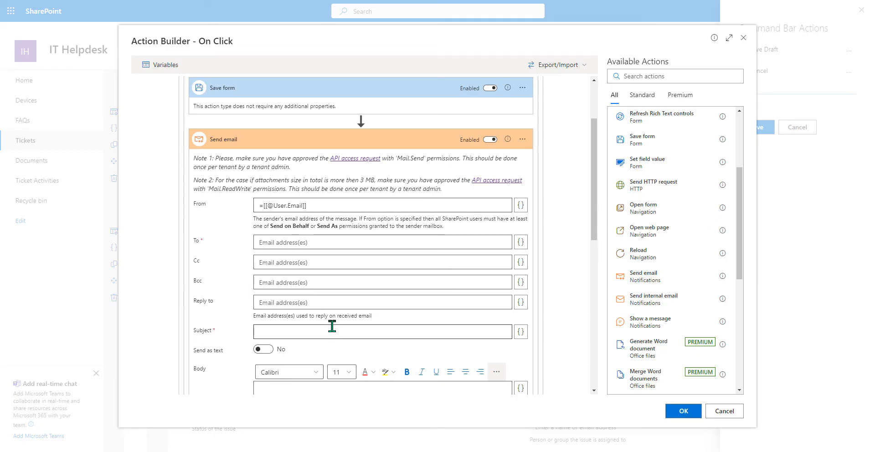
- Enter the helpdesk manager's e-mail address as the email's recipient
left_click(316, 240)
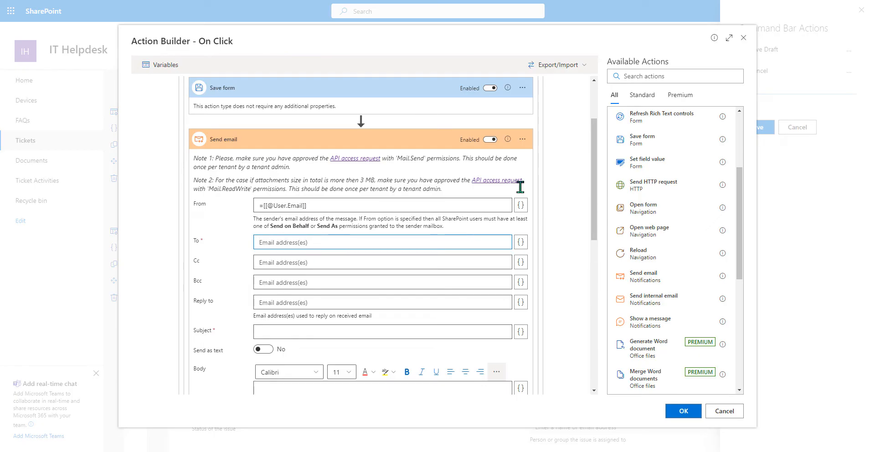
left_click(520, 247)
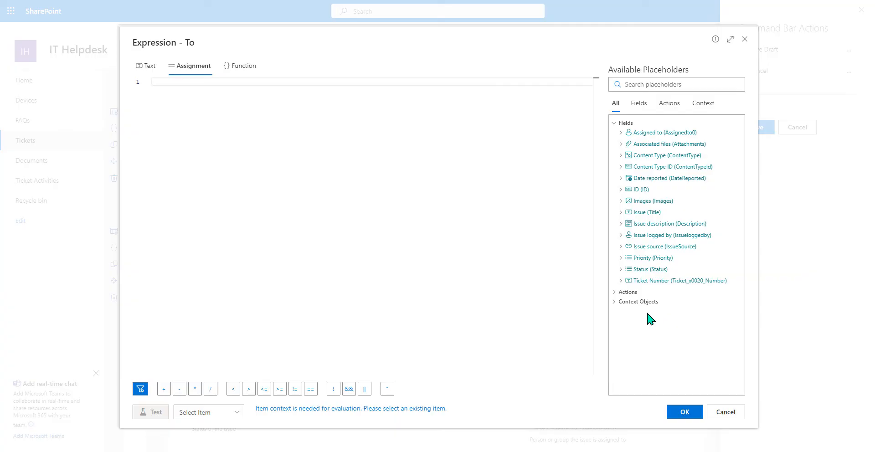
left_click(713, 417)
left_click(323, 241)
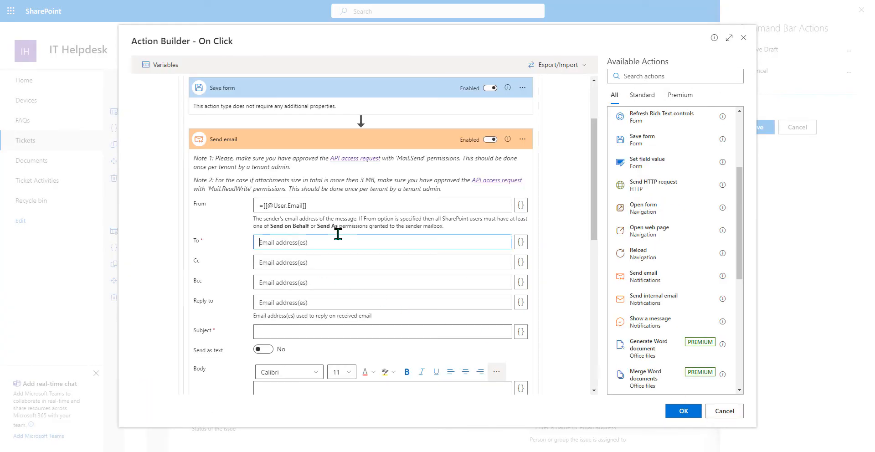
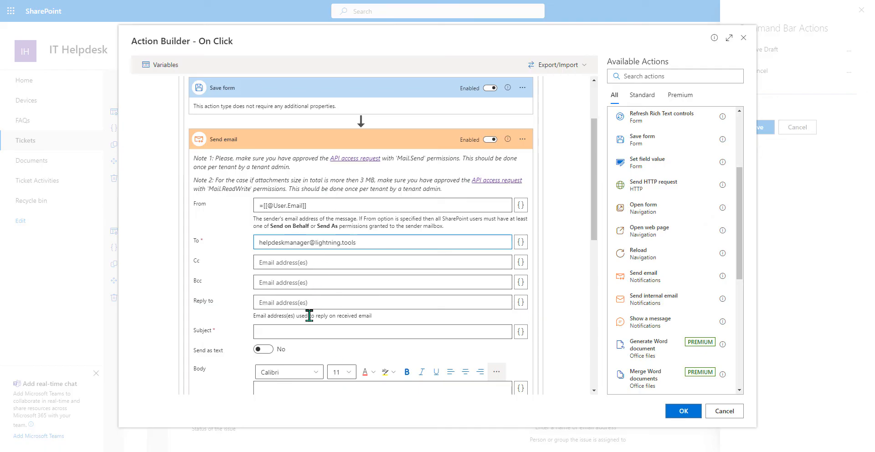
- Set the email subject to 'HIGH PRIOIRTY TICKET [[Title]]'
left_click(408, 331)
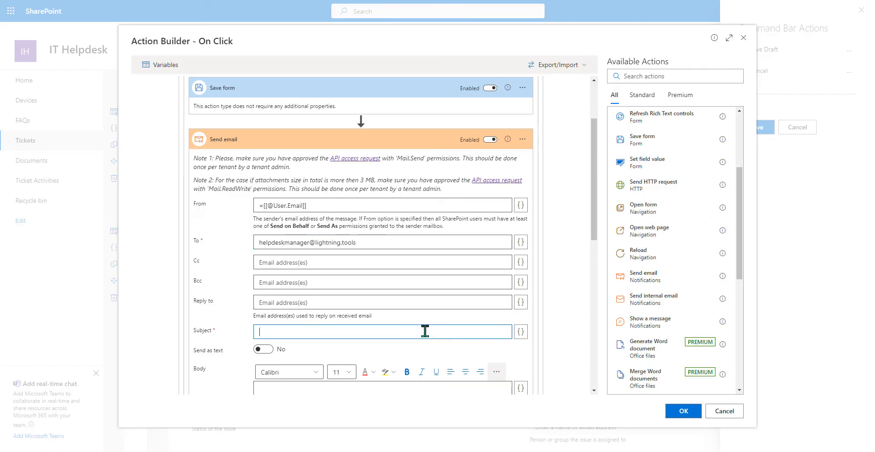
type("HIGH PRIOIRTY TICKE")
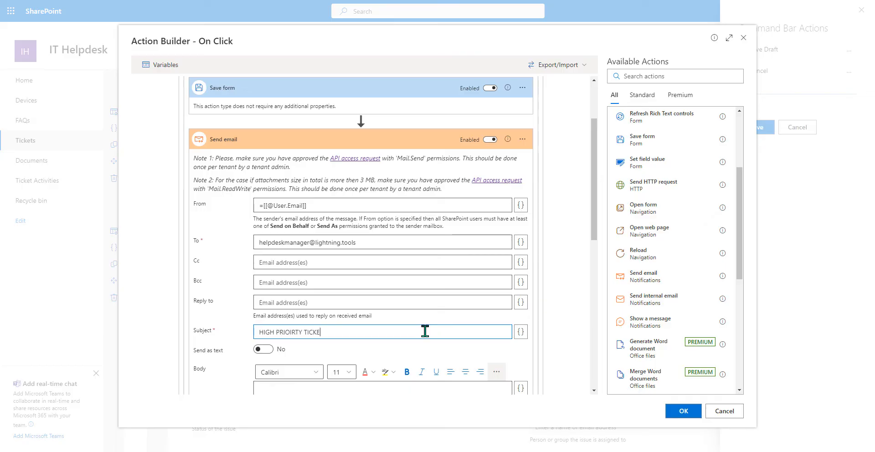
type("T")
left_click(520, 332)
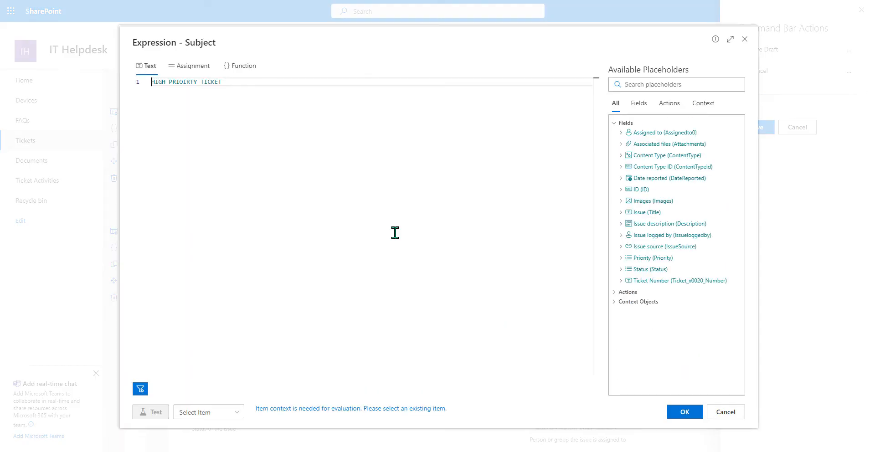
left_click(257, 81)
type("[[")
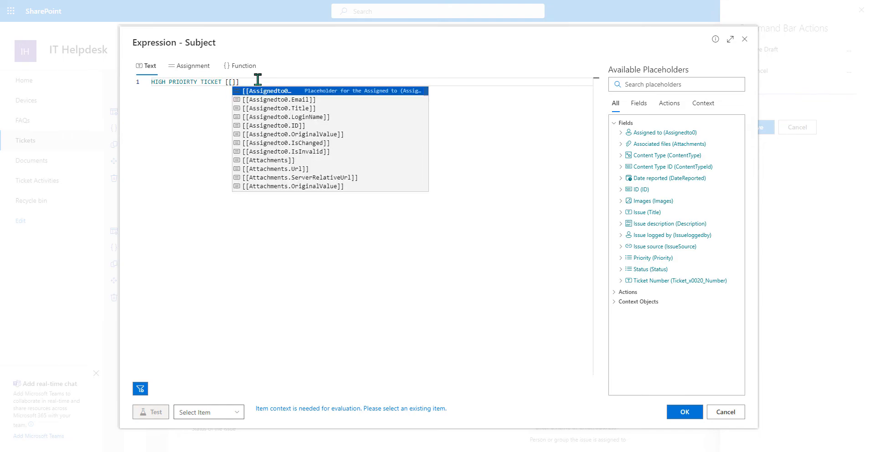
type("Tit")
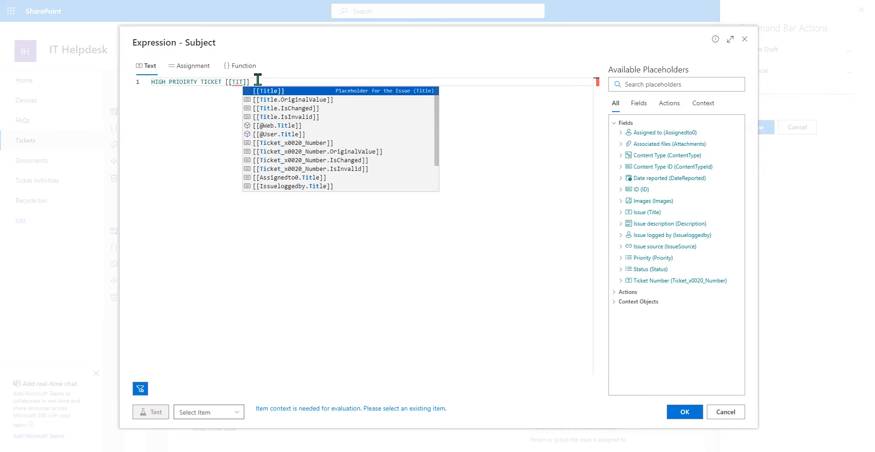
left_click(301, 91)
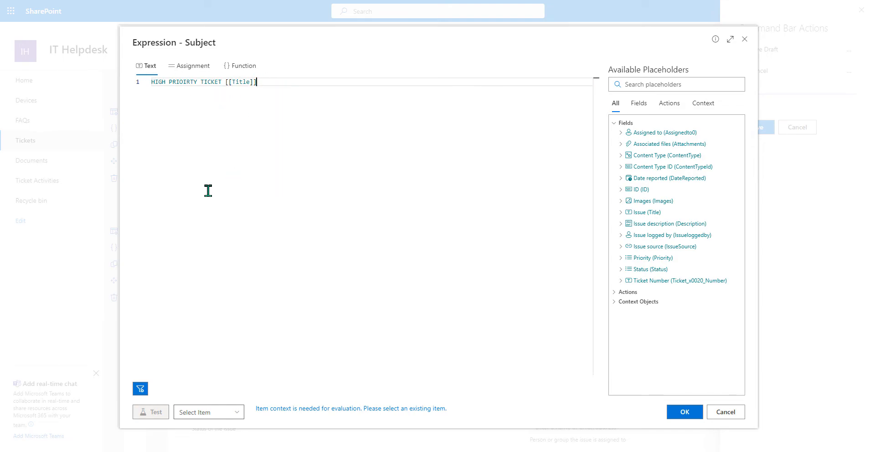
left_click(684, 411)
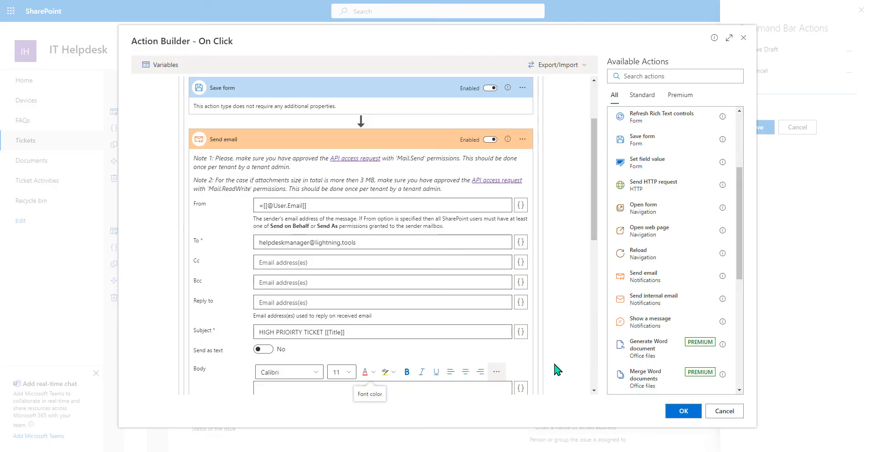
scroll(572, 332, "down", 4)
left_click(441, 256)
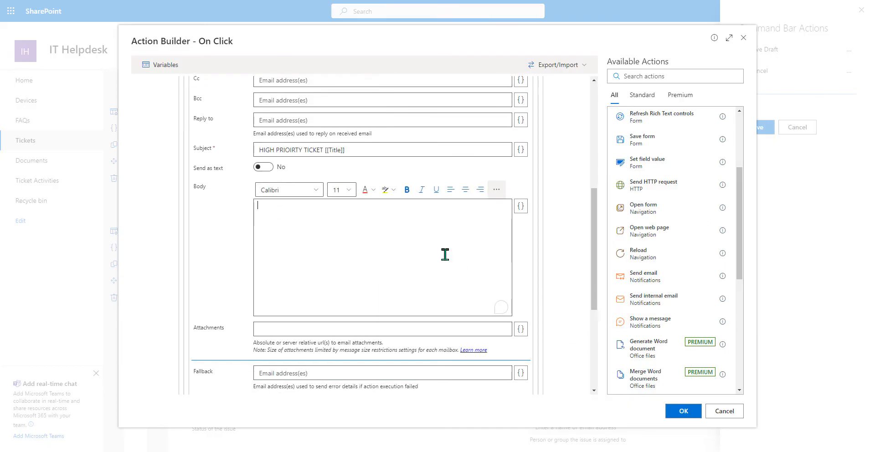
type("Please see High Priority T")
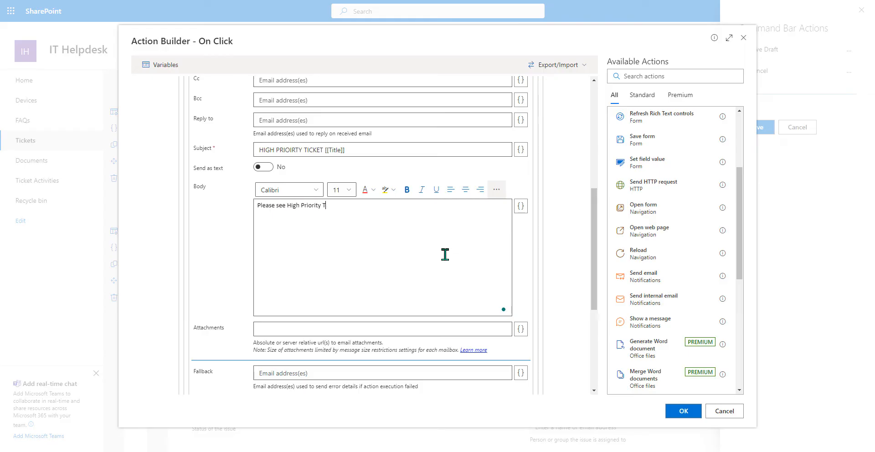
type("icket.")
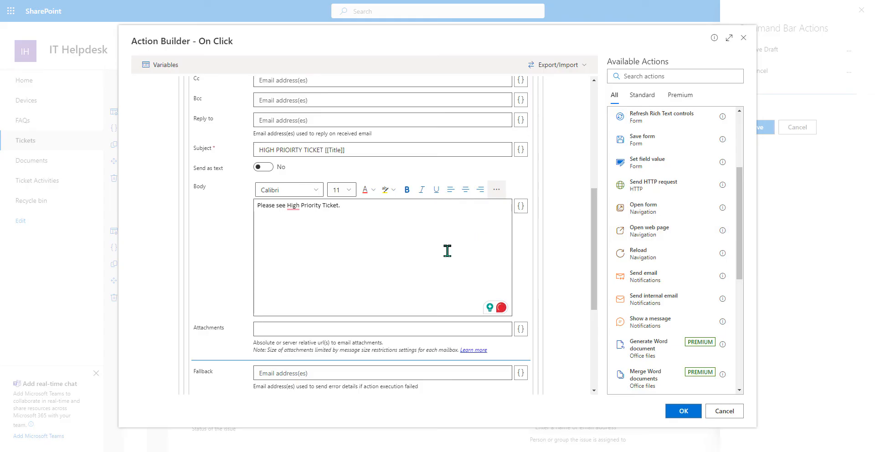
scroll(458, 314, "down", 5)
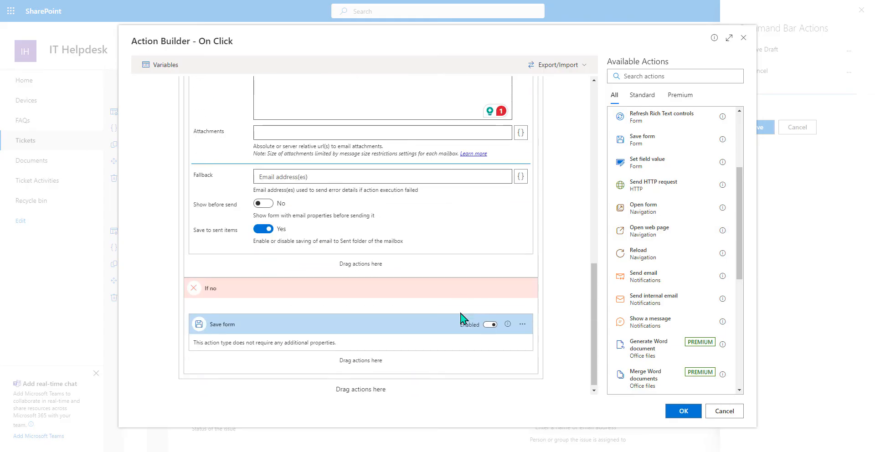
scroll(457, 317, "up", 4)
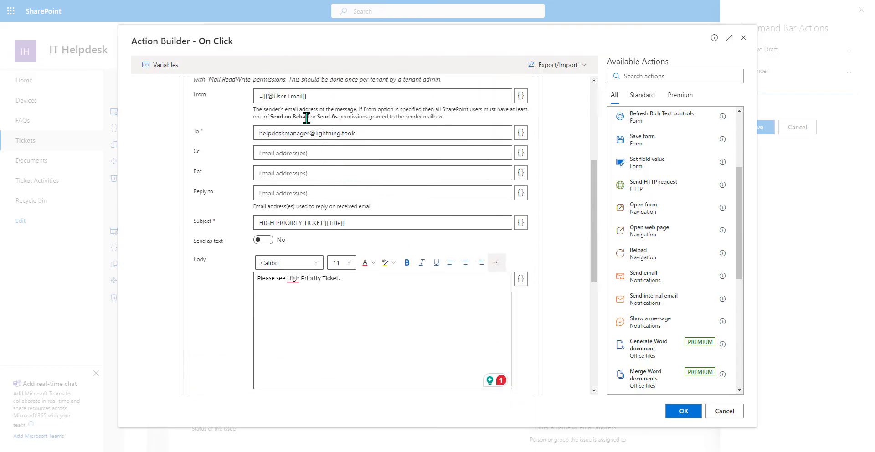
scroll(346, 273, "up", 3)
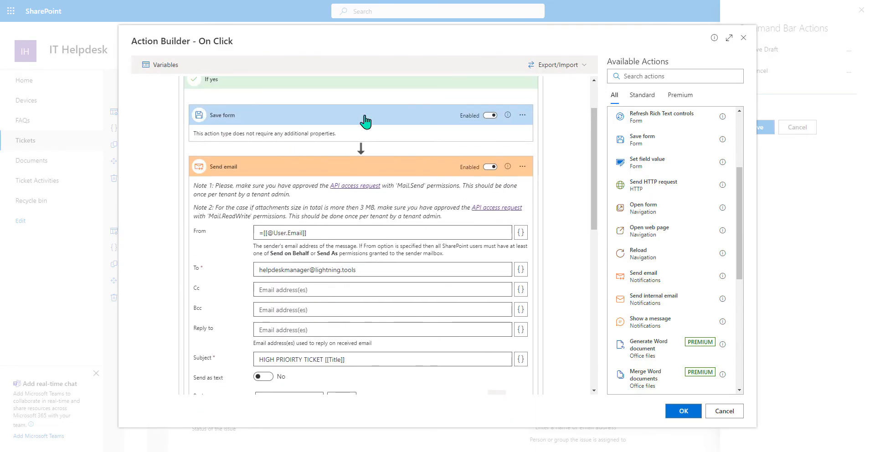
left_click(363, 166)
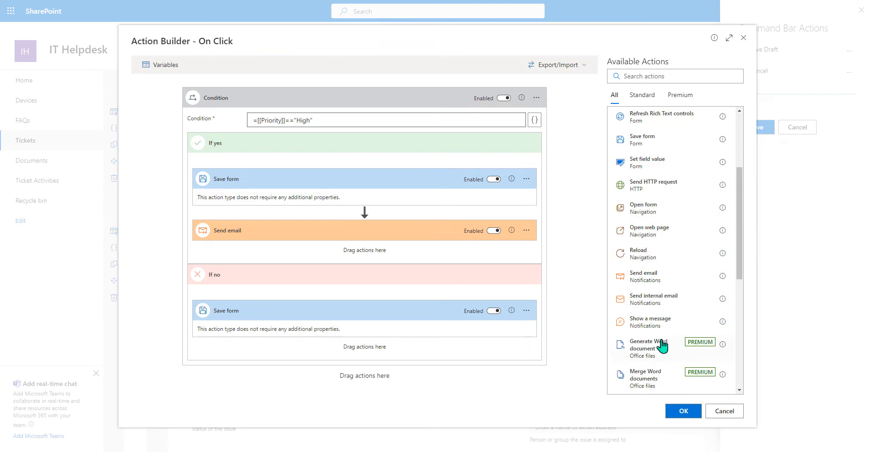
- Add a Show a message step after Send email, shown as a Success status with 5-second delay
left_click_drag(661, 326, 272, 253)
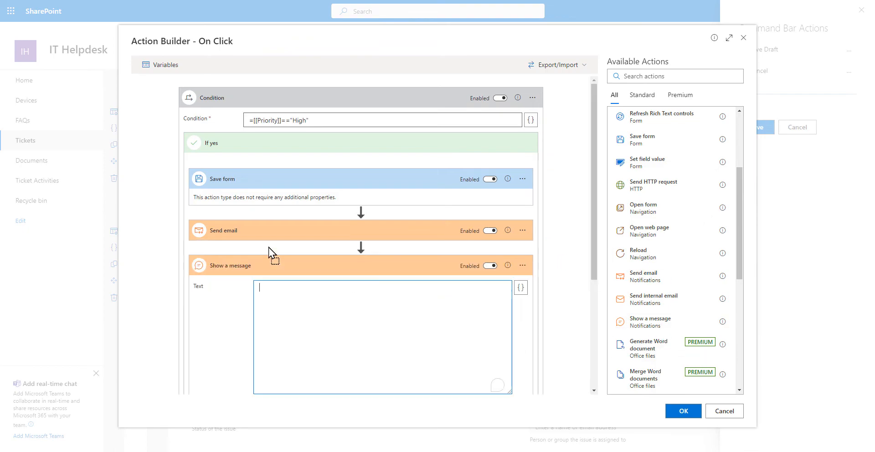
scroll(296, 301, "down", 2)
left_click(296, 271)
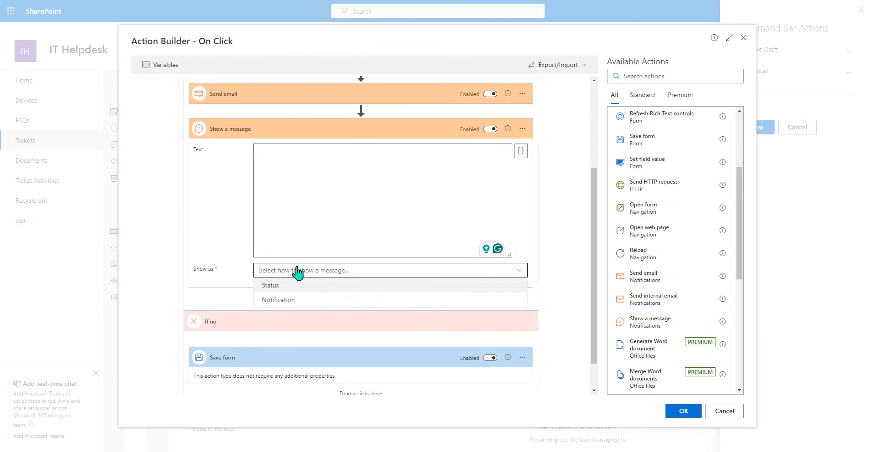
left_click(289, 290)
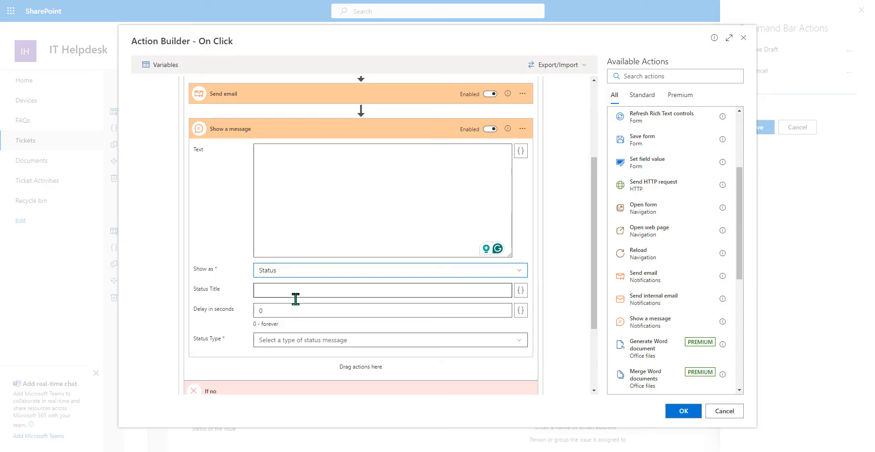
left_click(274, 340)
left_click(295, 375)
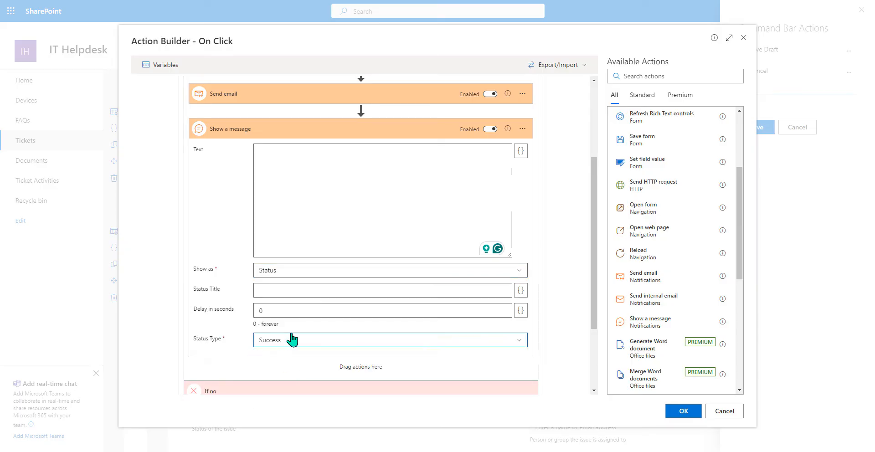
key("BackSpace")
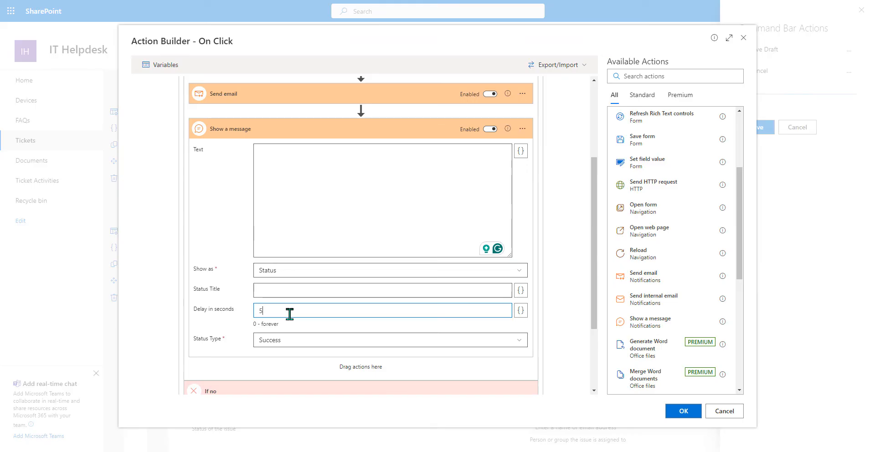
- Title the status 'Ticket' and enter 'Thank you for your High Priority Ticket - We will update you very' as the message
left_click(320, 287)
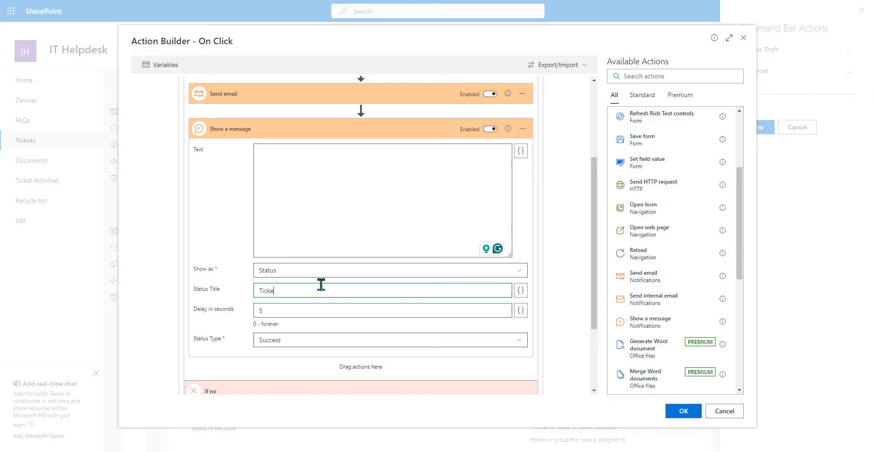
left_click(333, 205)
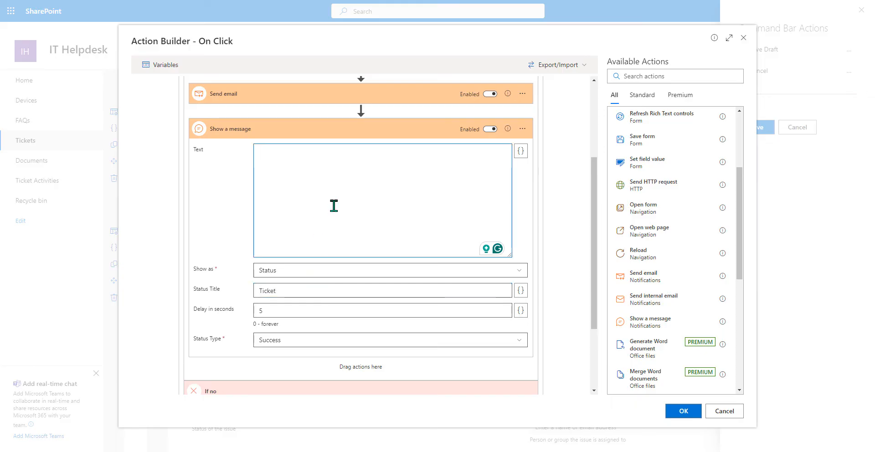
type("Thank you for your High Priori")
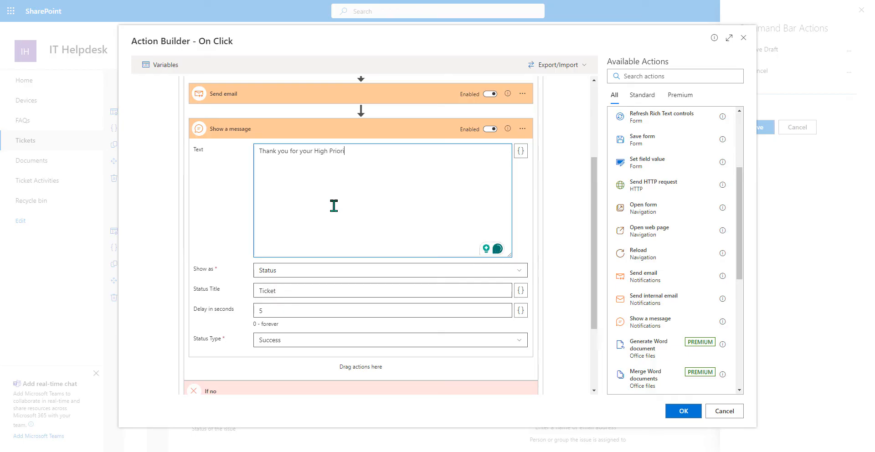
type("ty Ticket")
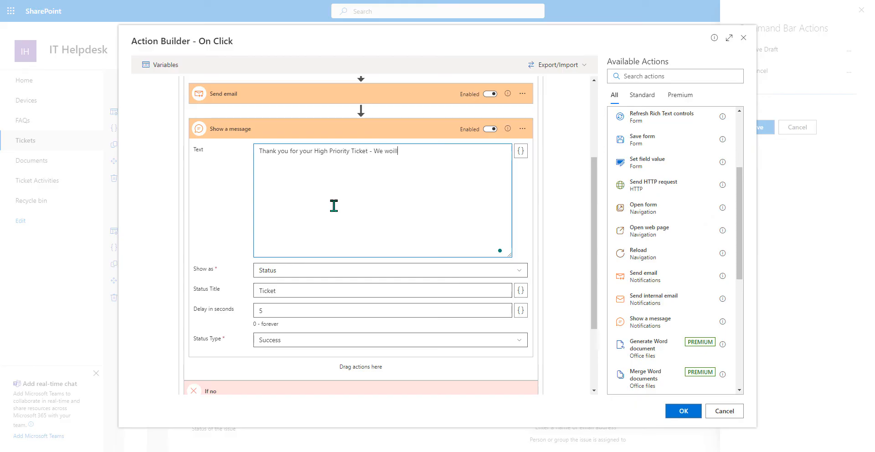
type(" - We will update you")
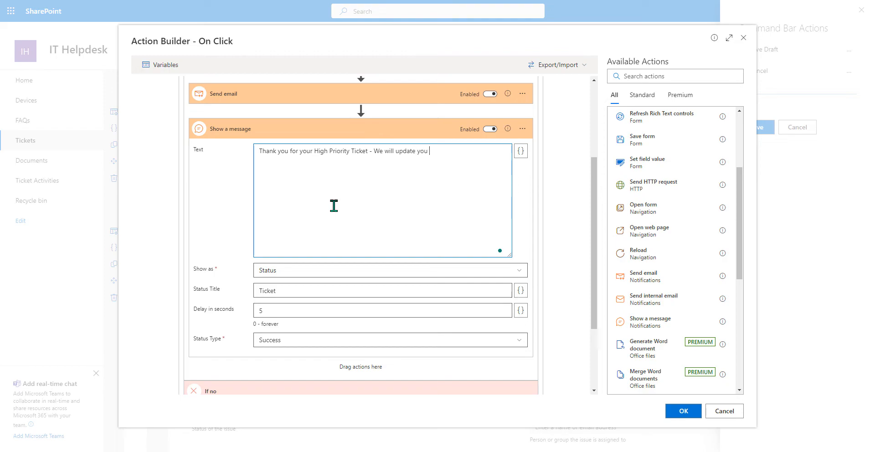
type(" very soon.")
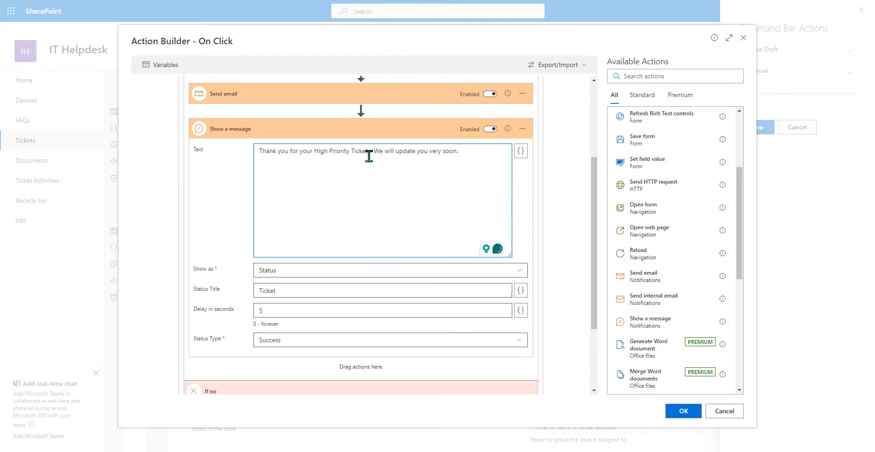
left_click(333, 132)
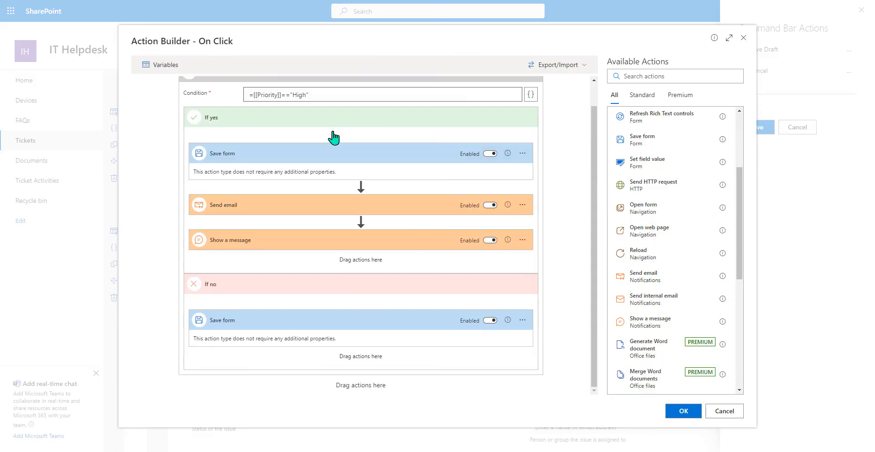
- Add a Close form step and place it below the High-priority condition as the flow's final action
scroll(668, 227, "up", 3)
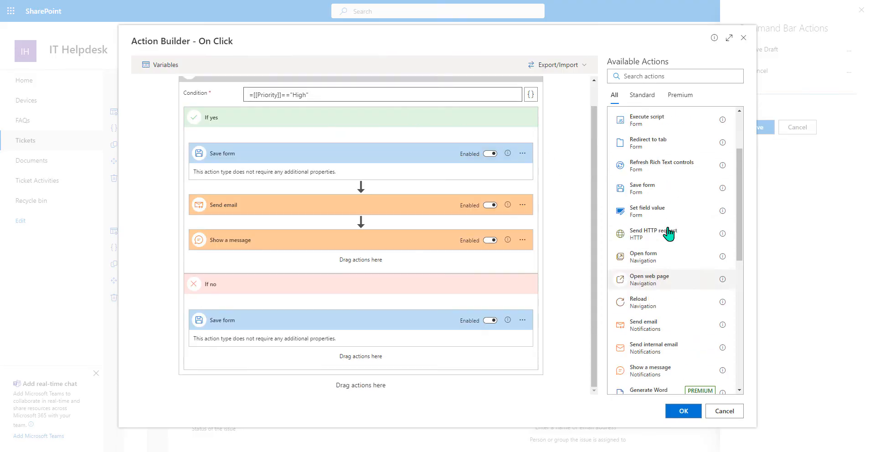
left_click_drag(647, 193, 367, 251)
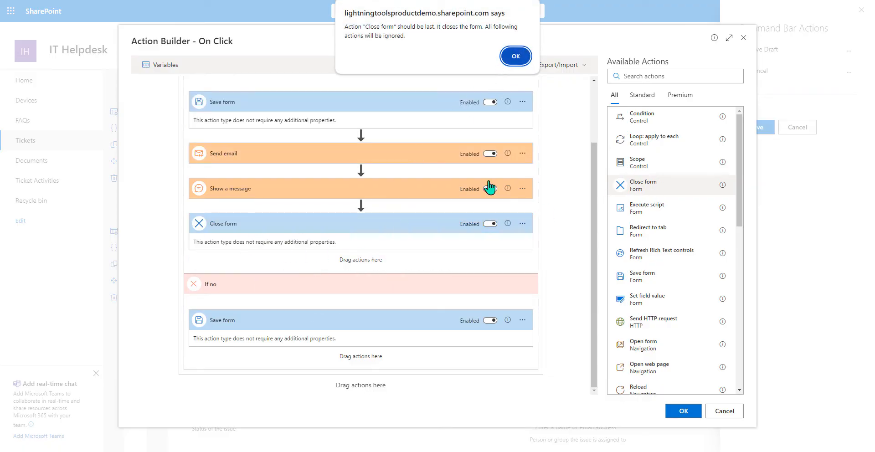
left_click(516, 56)
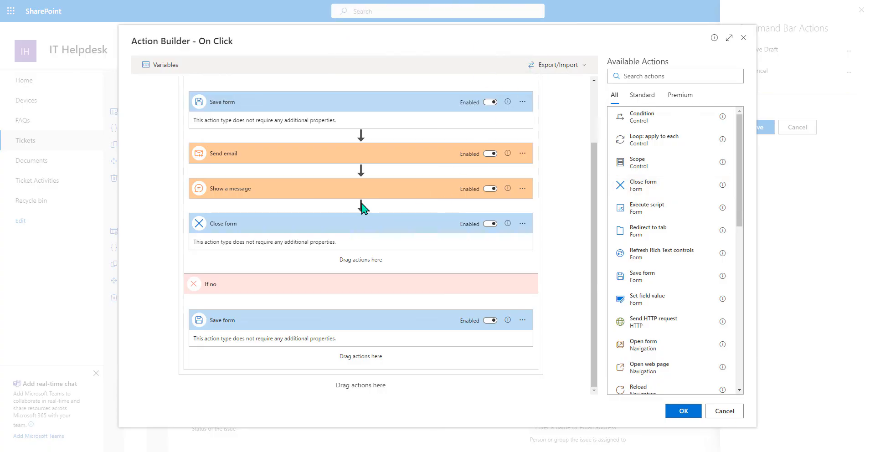
left_click_drag(357, 220, 394, 383)
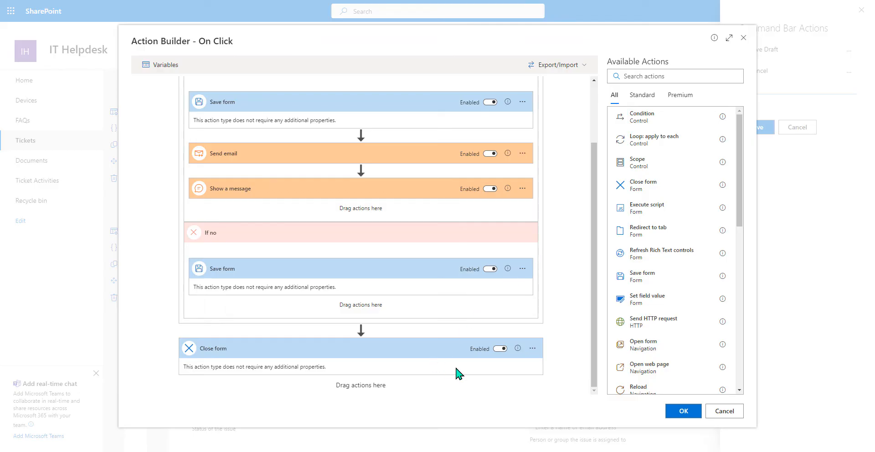
scroll(370, 252, "up", 2)
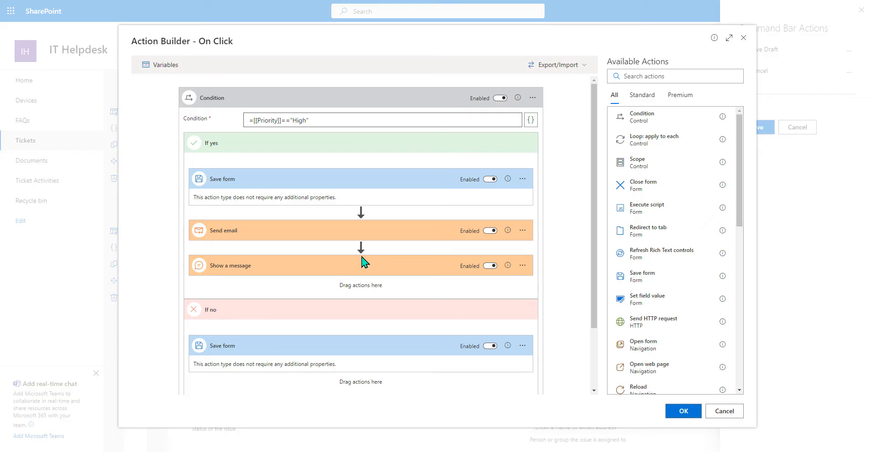
- Confirm the Submit Ticket action and move it up between Save Draft and Cancel
left_click(683, 413)
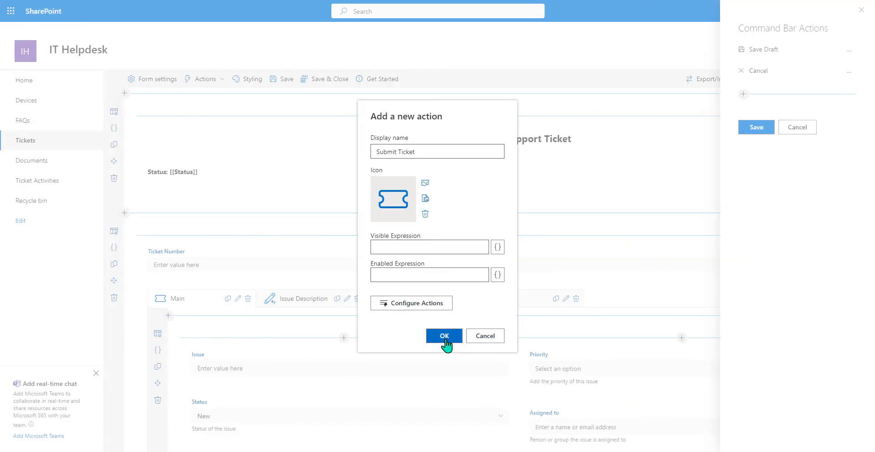
left_click(444, 337)
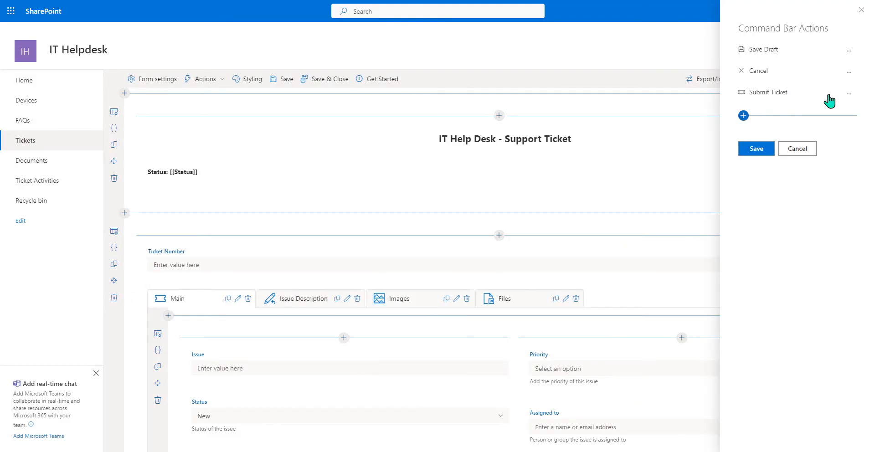
left_click(848, 94)
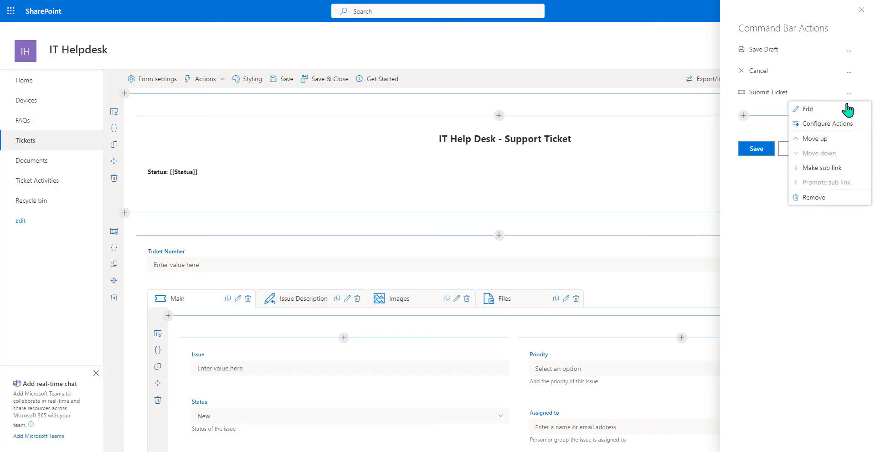
left_click(818, 143)
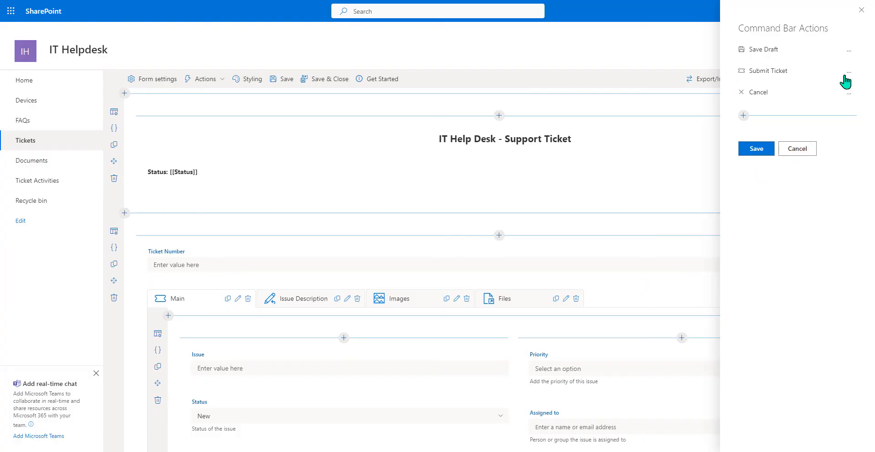
- Save the command bar configuration and reopen the Command Bar Actions list
left_click(756, 149)
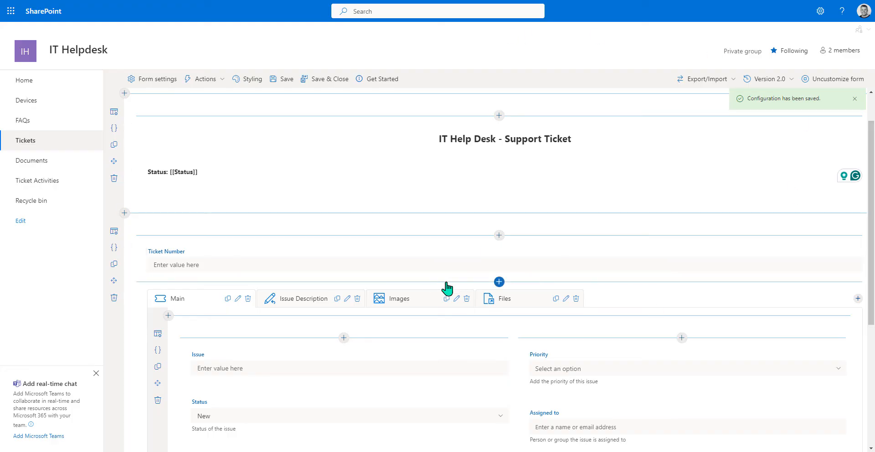
left_click(216, 80)
left_click(219, 96)
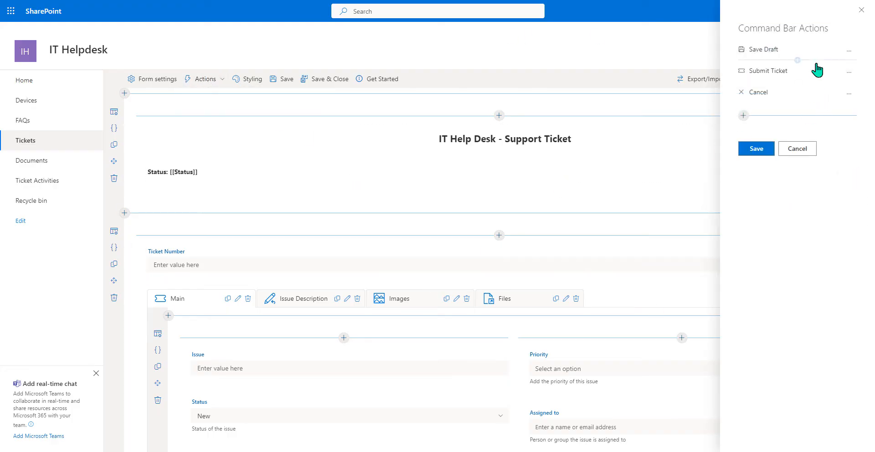
- Reopen Submit Ticket's On Click flow and insert a Set field value step before Close form
left_click(848, 72)
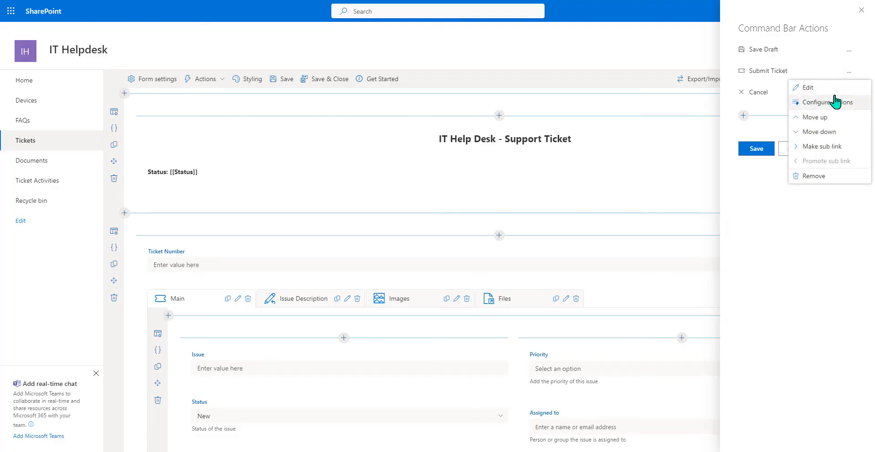
left_click(832, 110)
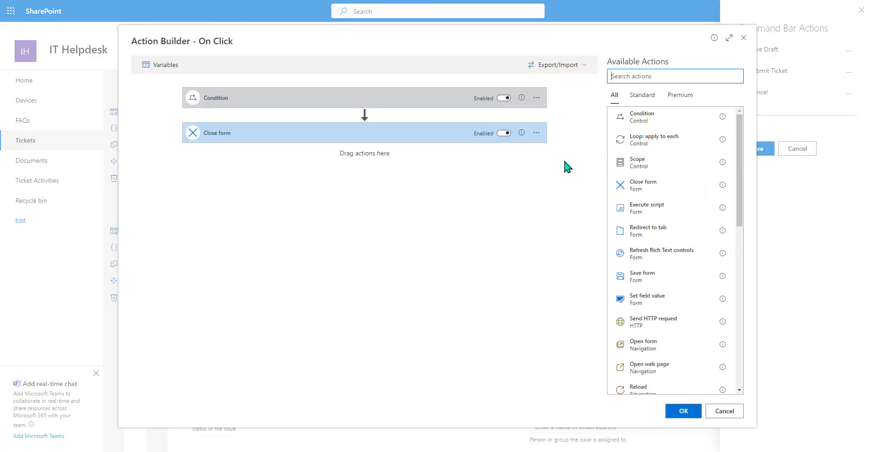
left_click(431, 99)
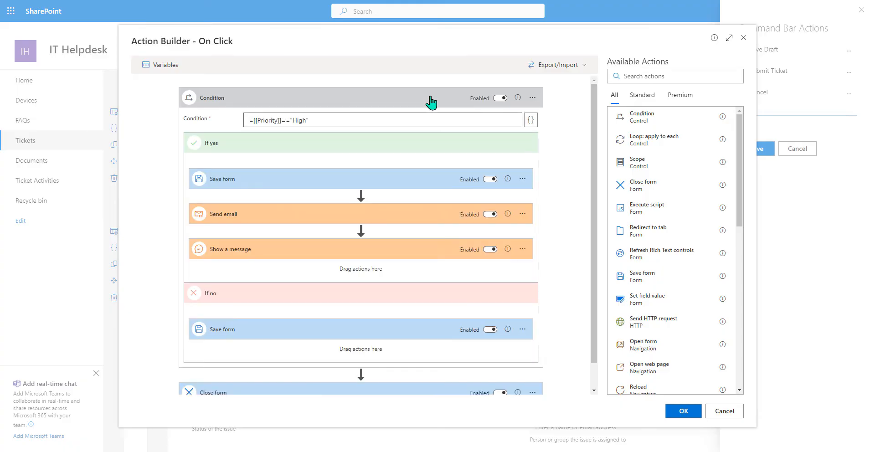
scroll(477, 172, "down", 1)
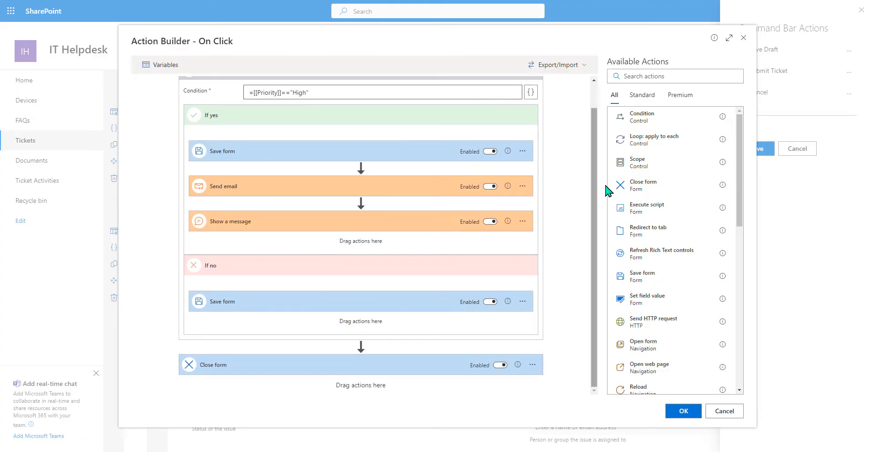
scroll(688, 181, "down", 4)
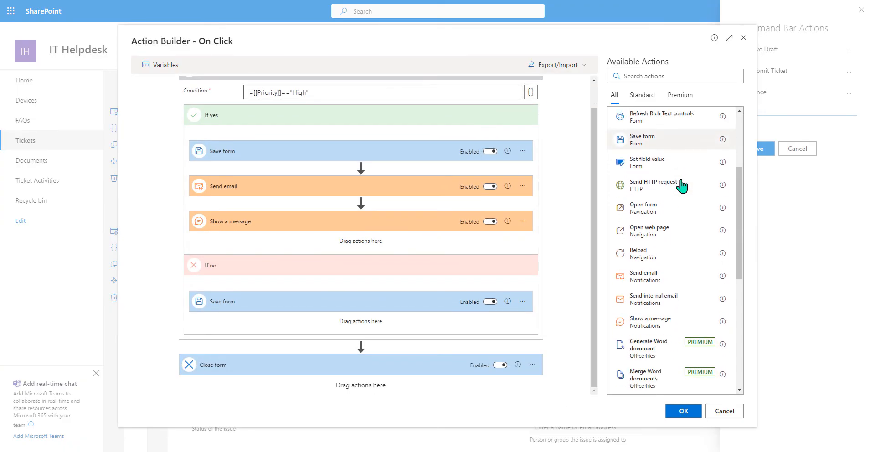
scroll(682, 185, "down", 3)
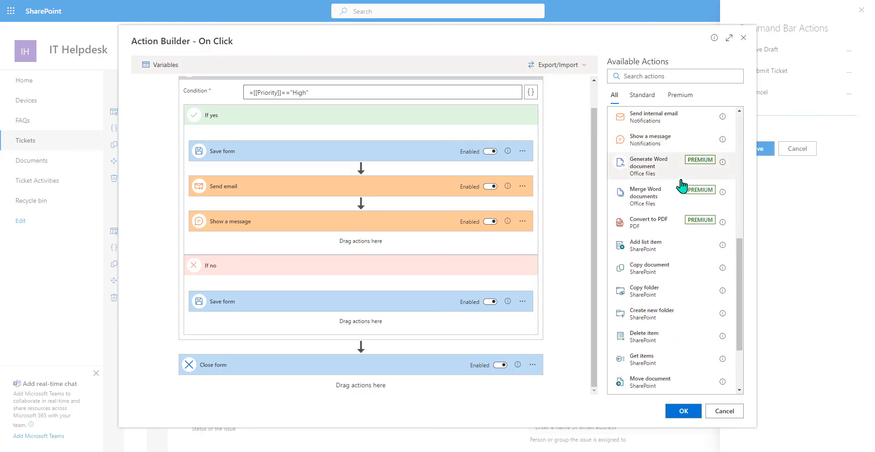
scroll(682, 187, "down", 2)
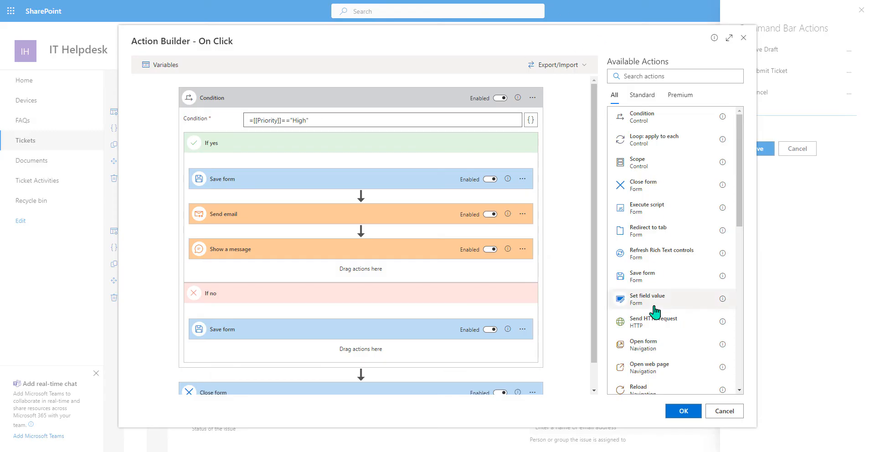
left_click_drag(655, 312, 376, 376)
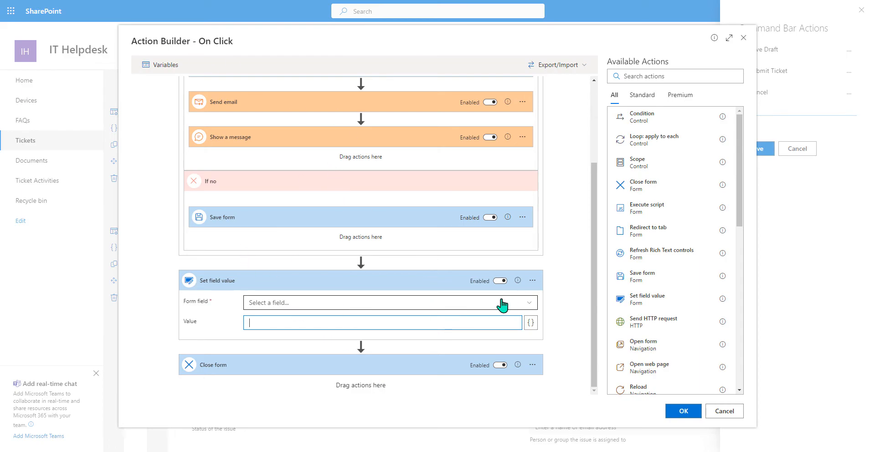
- Make the Set field value step fill Ticket Number with the expression Ticket[[ID]]
left_click(519, 303)
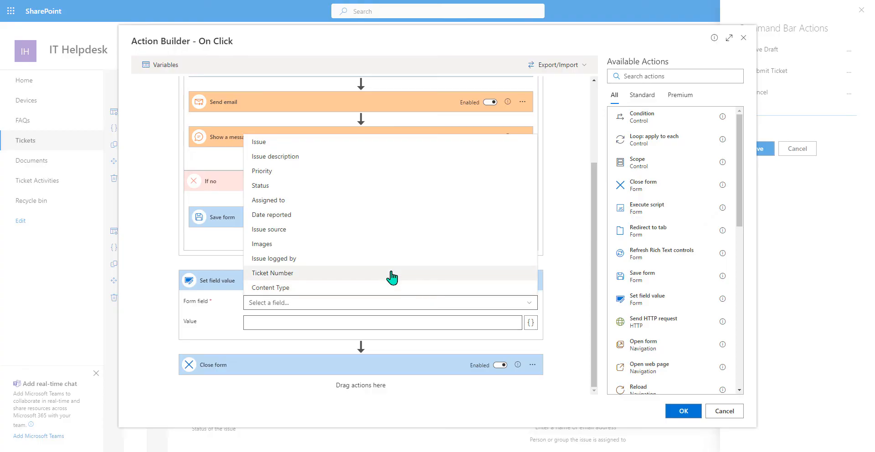
left_click(391, 274)
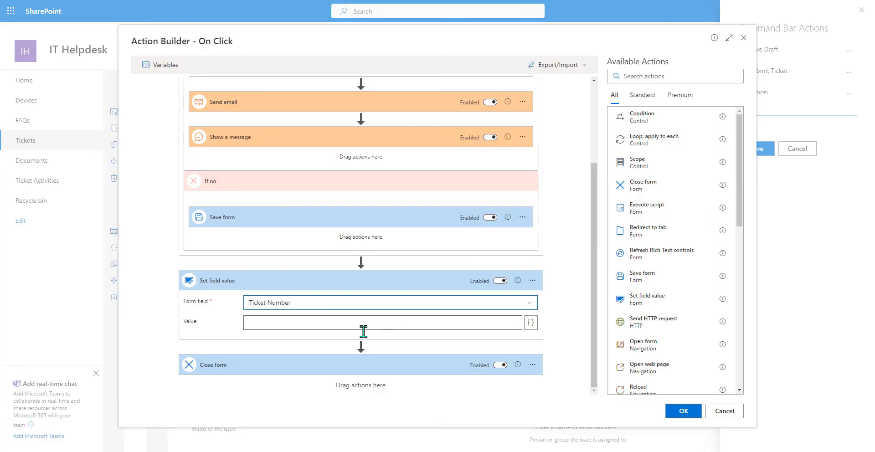
left_click(519, 330)
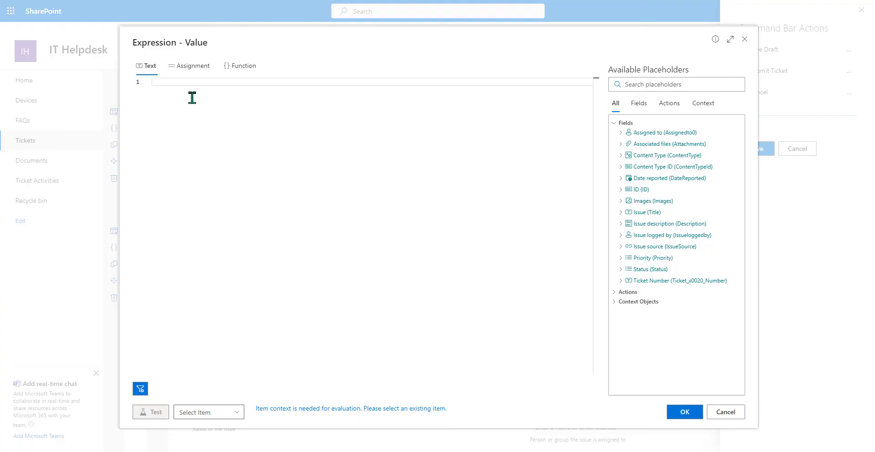
type("Ticket")
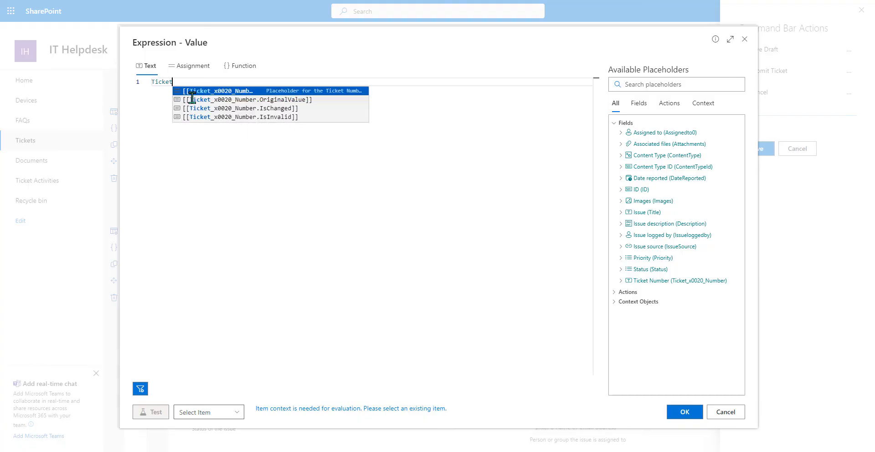
type("[[ID]]")
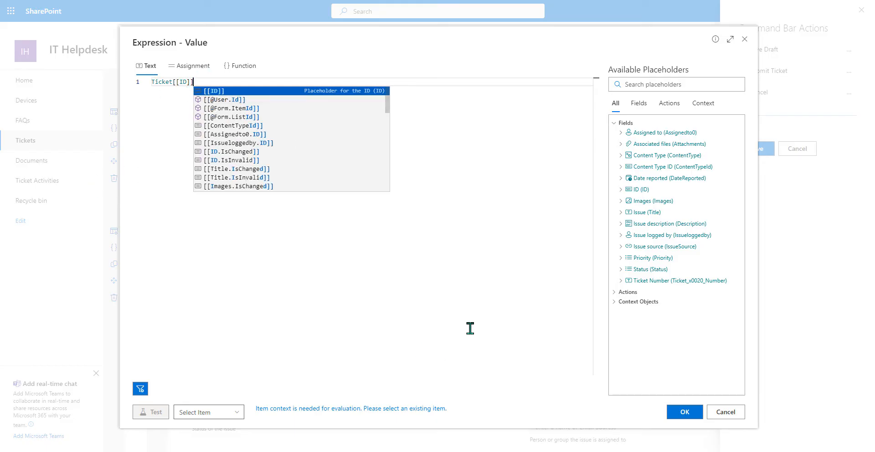
left_click(686, 413)
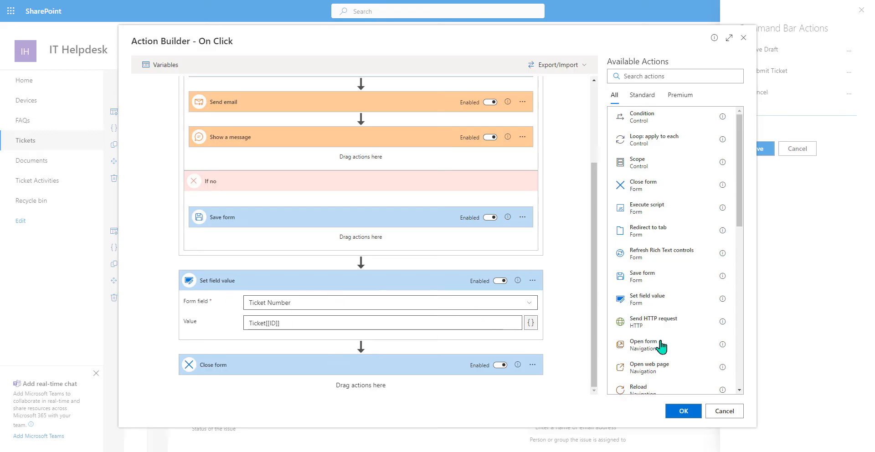
- Append a Save form action after the Ticket Number step and save the command bar actions
left_click(647, 76)
type("save")
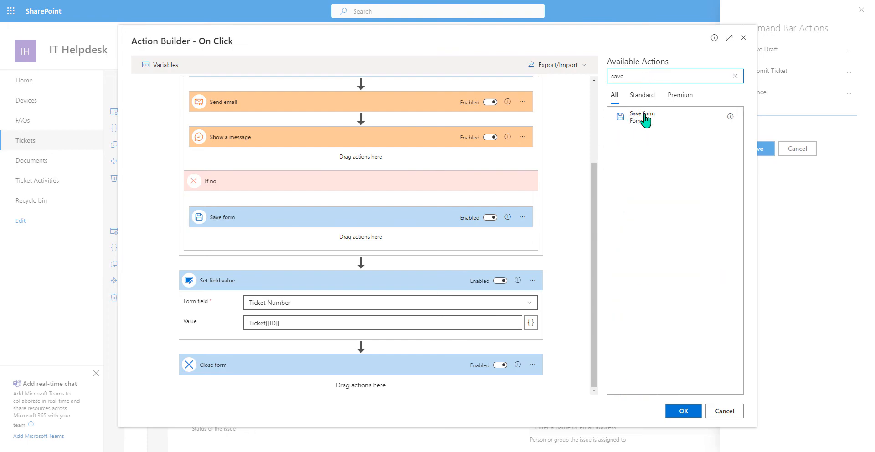
left_click_drag(644, 117, 326, 349)
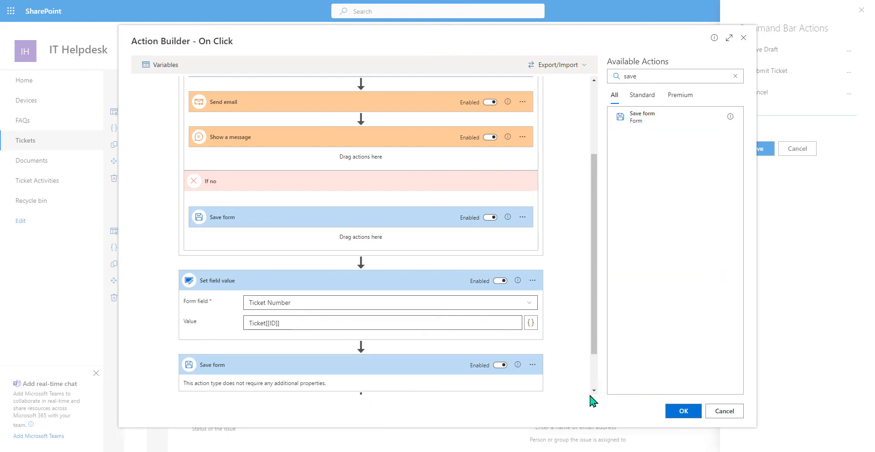
left_click(687, 411)
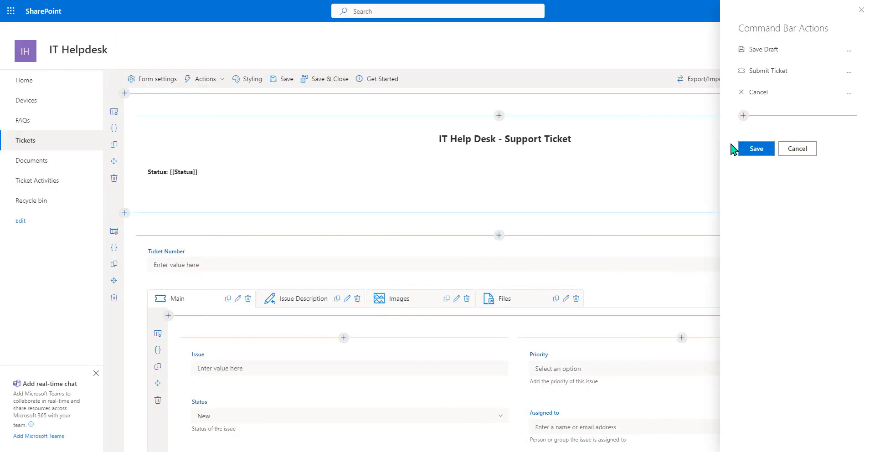
left_click(749, 150)
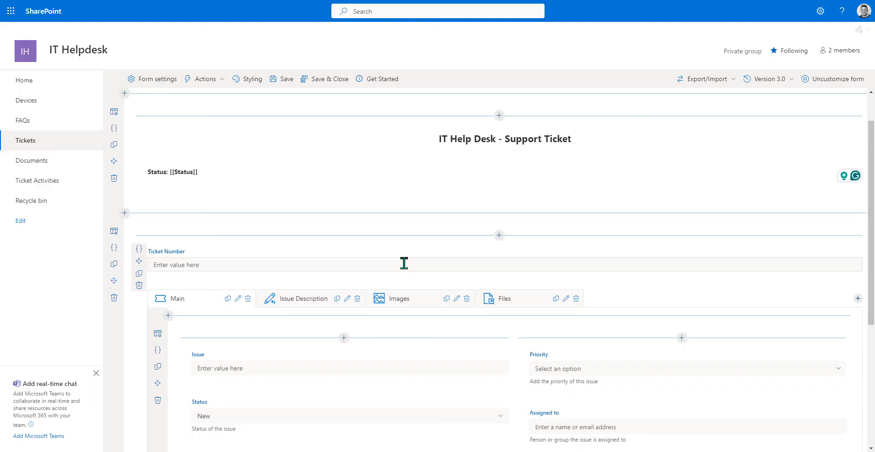
- Open the Main tab's insert list below Date reported and scroll to Data Connectors
scroll(403, 264, "down", 4)
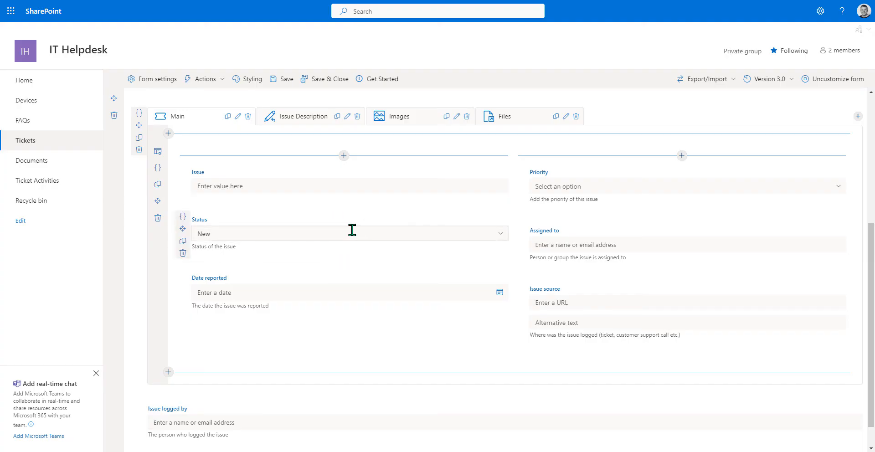
left_click(343, 322)
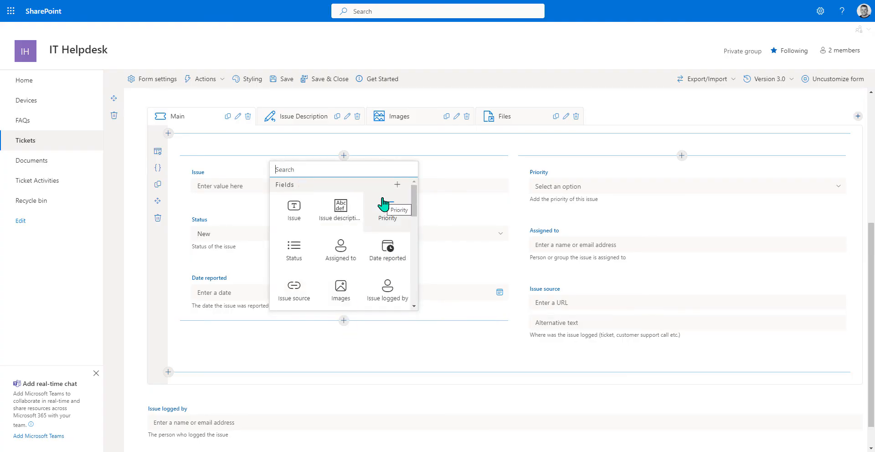
scroll(386, 225, "down", 3)
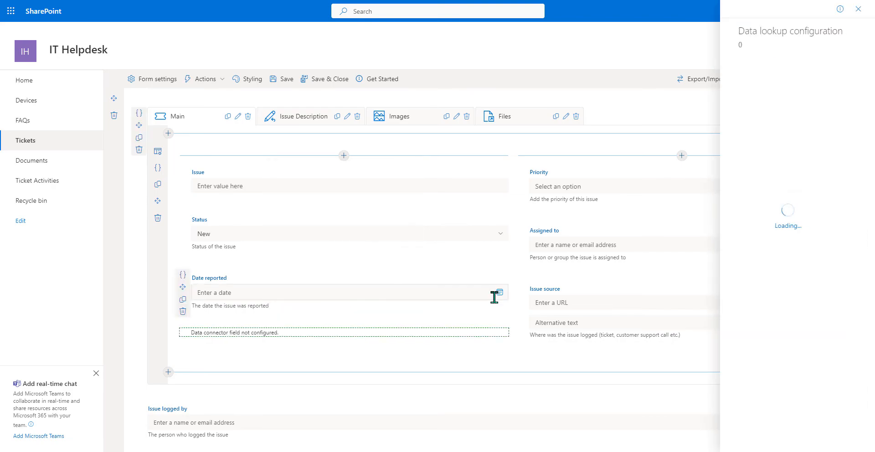
- Give the Data Lookup field the display name 'Related Source'
key("shift+Tab")
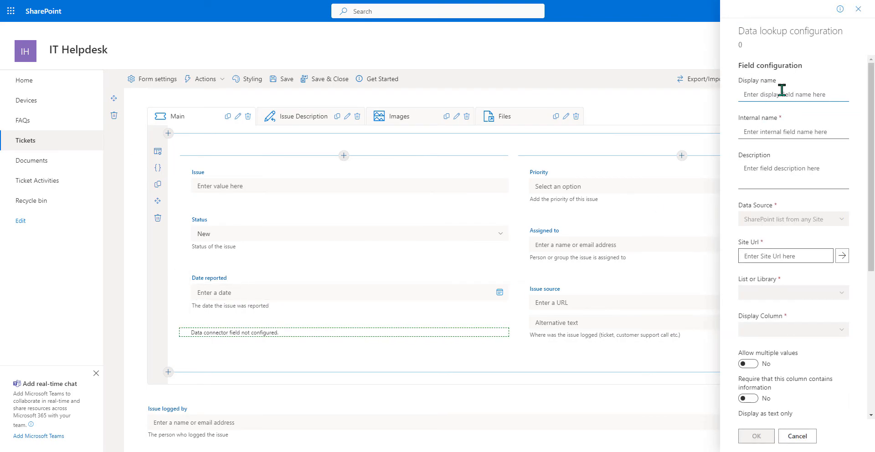
type("Related Sou")
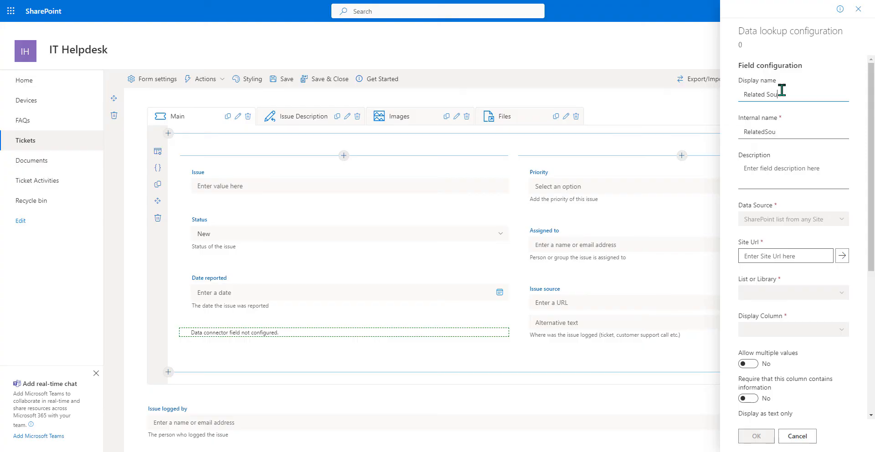
type("rce")
scroll(777, 161, "down", 2)
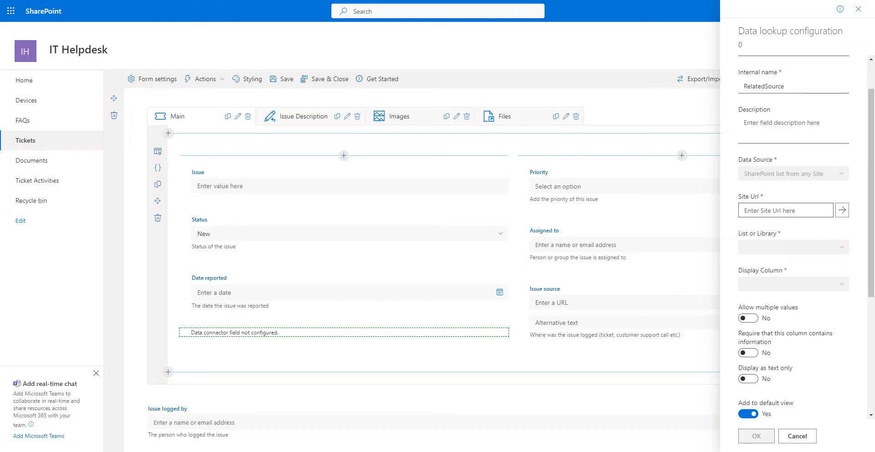
- Resolve the pasted source site URL and choose Devices as the lookup list
left_click(804, 208)
key("ctrl+v")
left_click(841, 210)
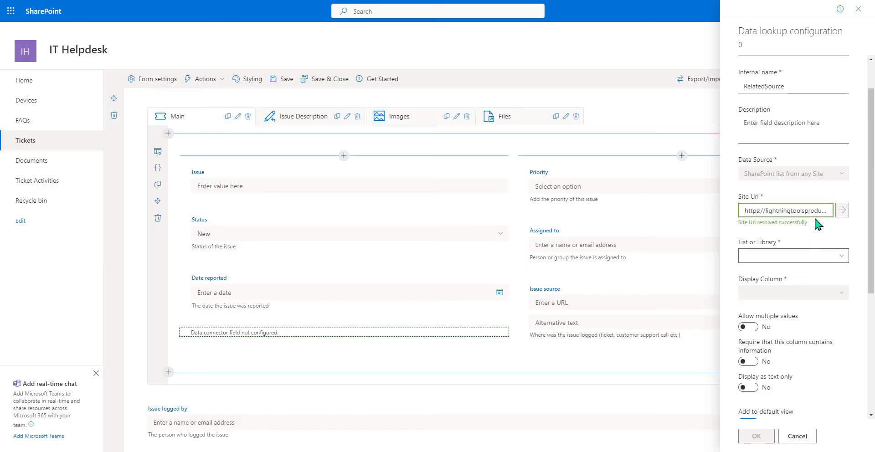
left_click(835, 257)
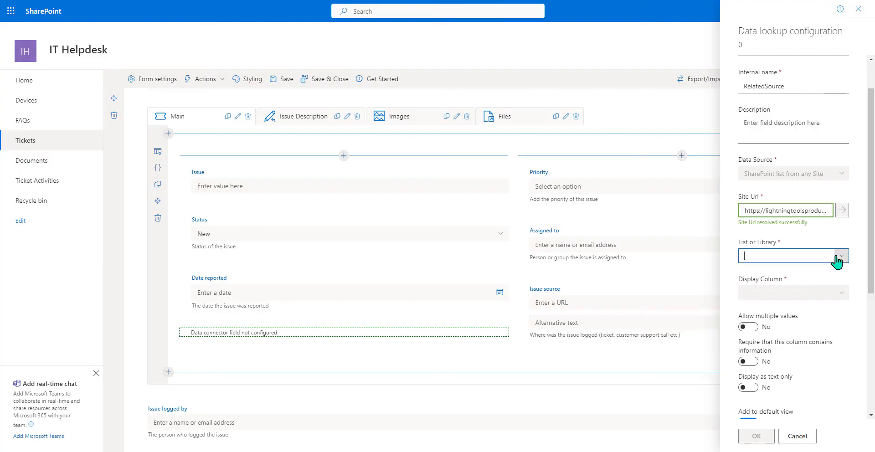
left_click(836, 256)
left_click(782, 270)
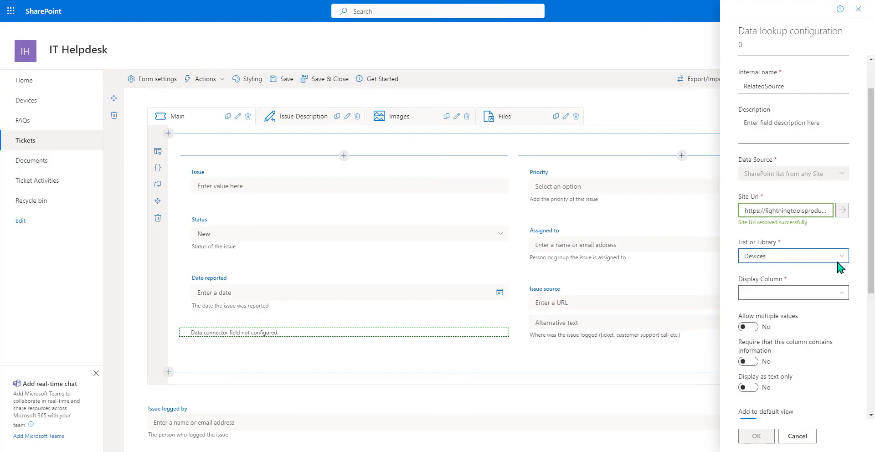
left_click(838, 293)
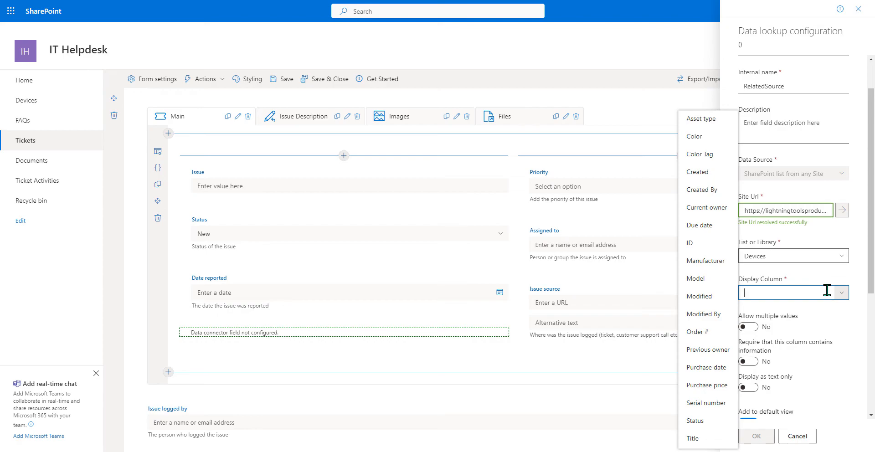
- Set the lookup's display column to Model and switch it to Enhanced Lookup
left_click(714, 280)
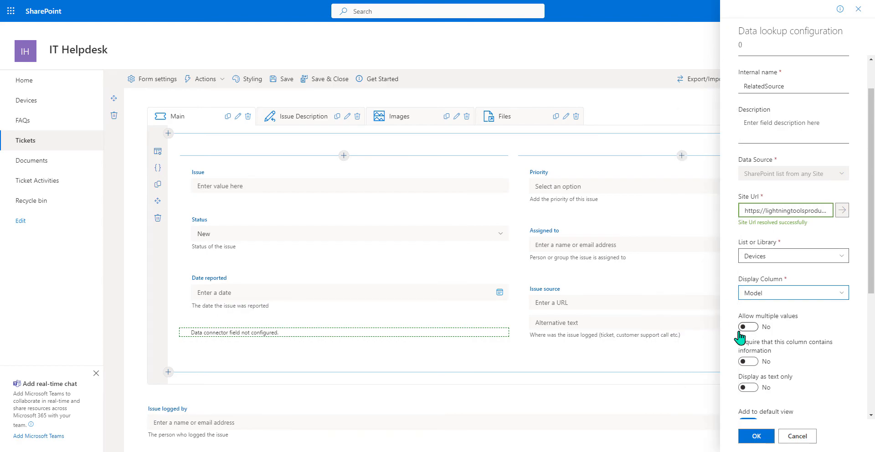
scroll(756, 333, "down", 3)
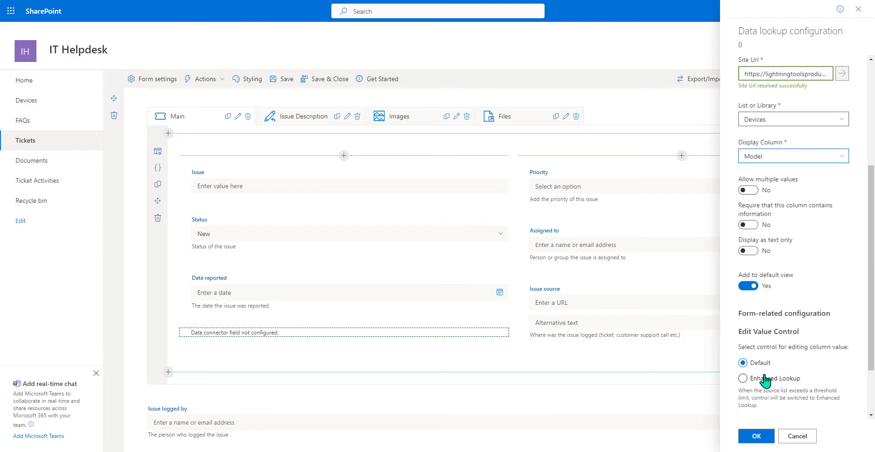
left_click(764, 380)
scroll(777, 337, "down", 4)
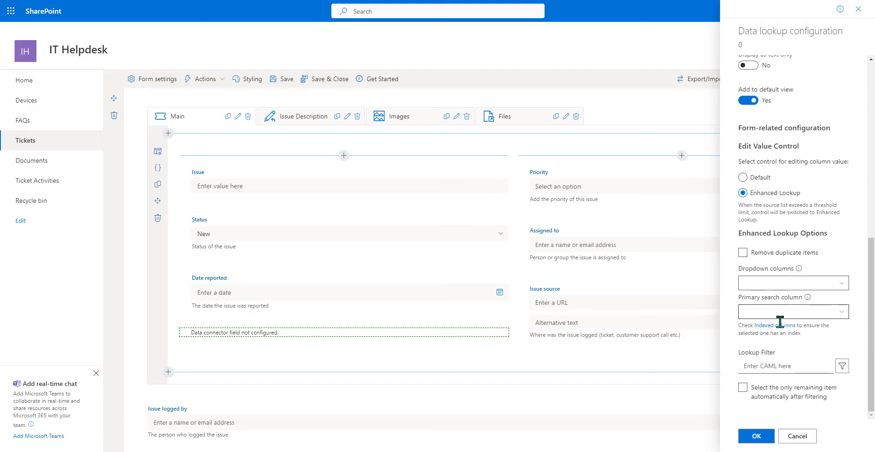
- Tick Model, Manufacturer, Asset type and Color as the Enhanced Lookup dropdown columns
left_click(837, 286)
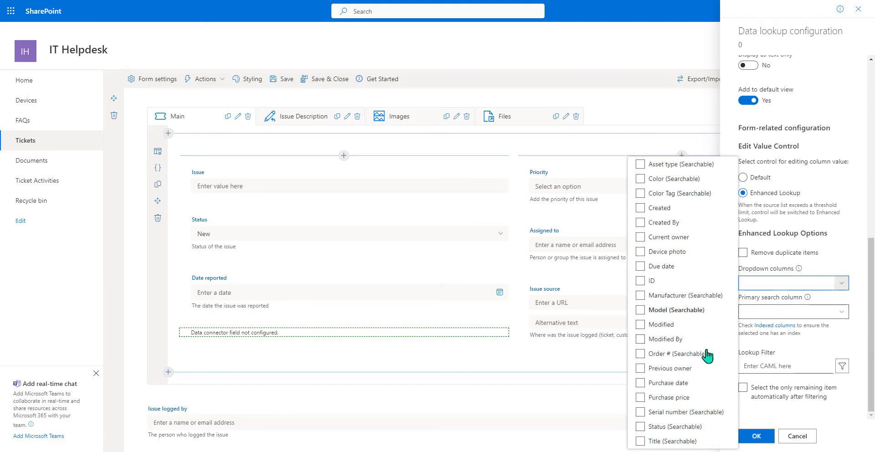
left_click(692, 401)
left_click(692, 401)
left_click(640, 310)
left_click(640, 296)
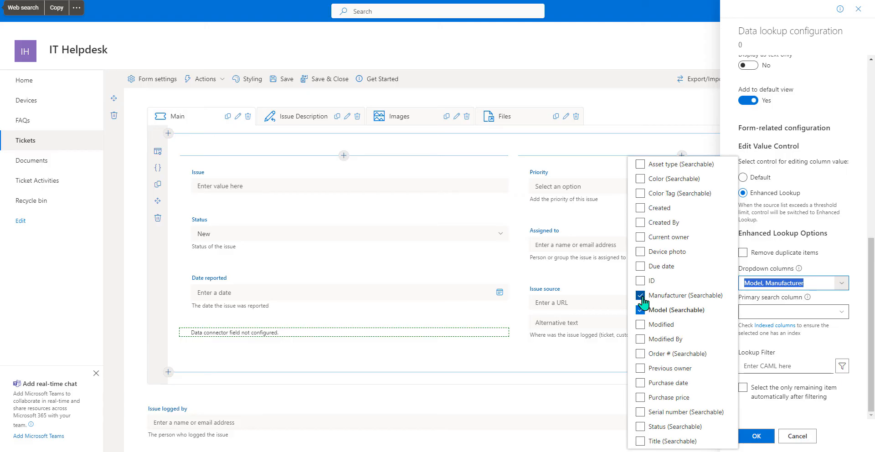
left_click(640, 164)
left_click(640, 179)
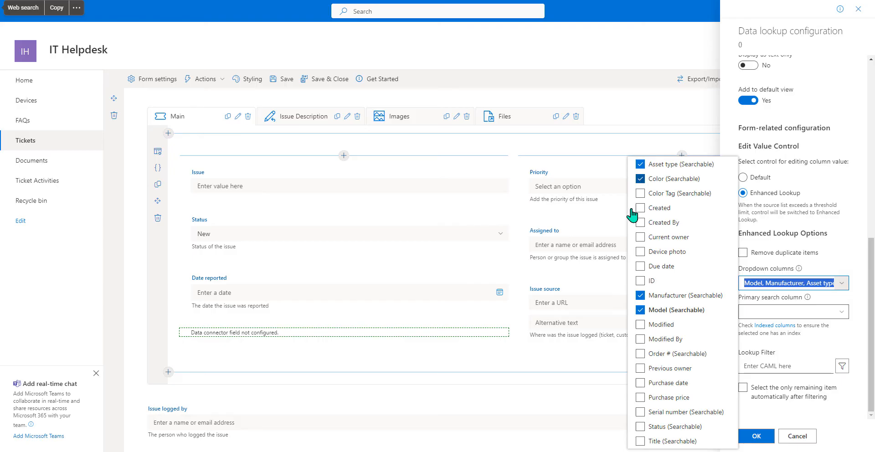
left_click(851, 346)
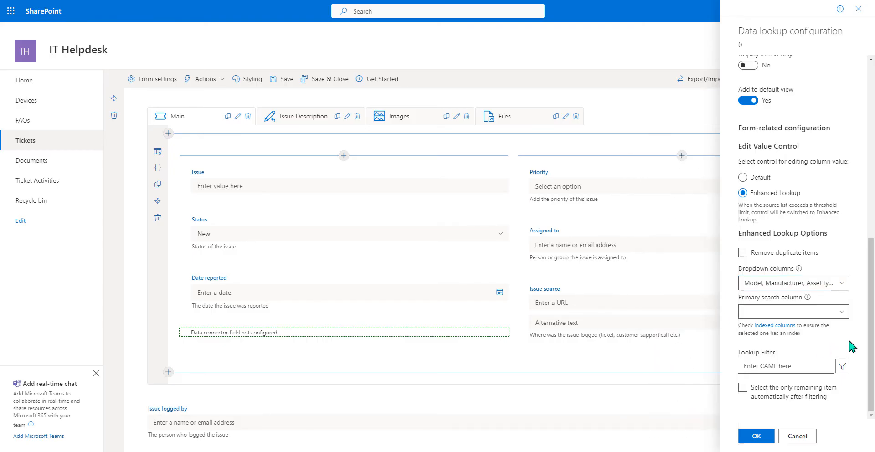
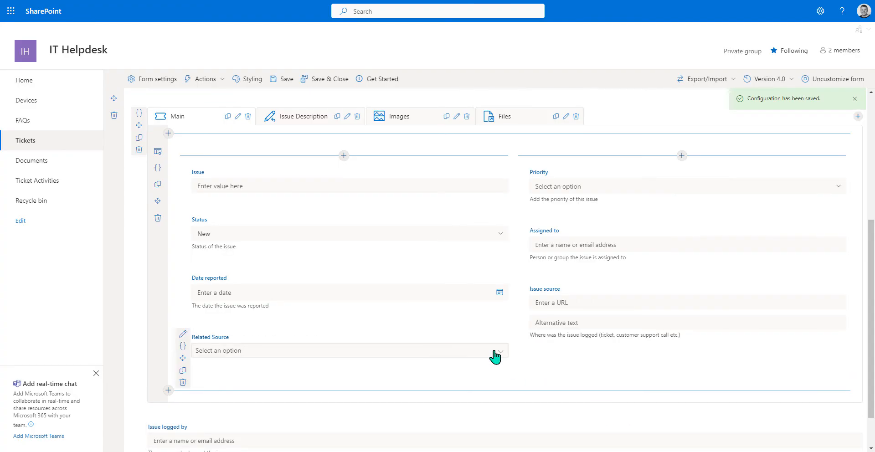
- Preview the Related Source devices, then drag Issue logged by beneath Issue source in the right column
left_click(495, 356)
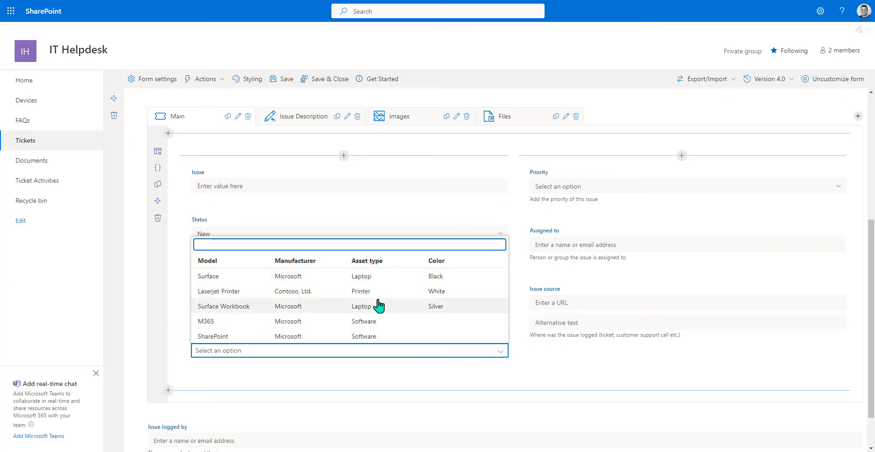
left_click(591, 366)
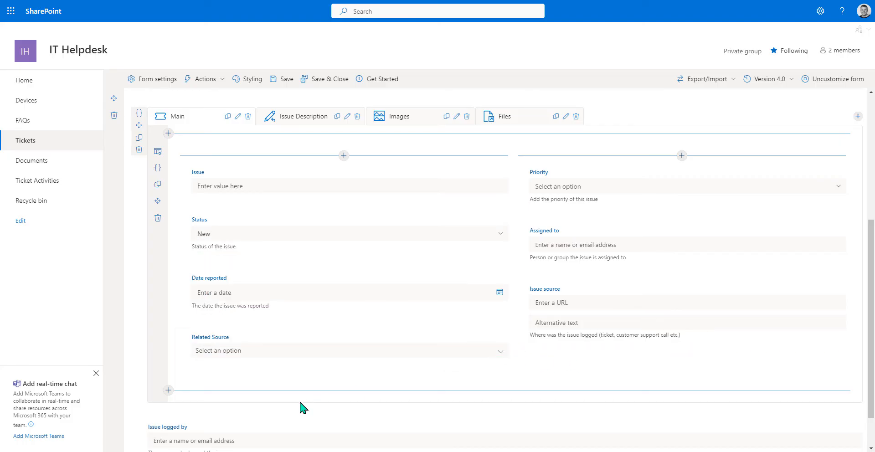
left_click_drag(214, 425, 573, 353)
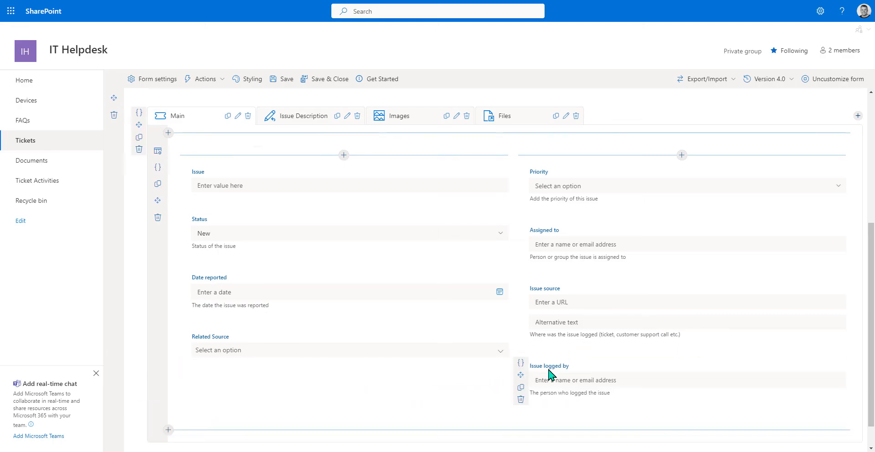
scroll(553, 381, "down", 1)
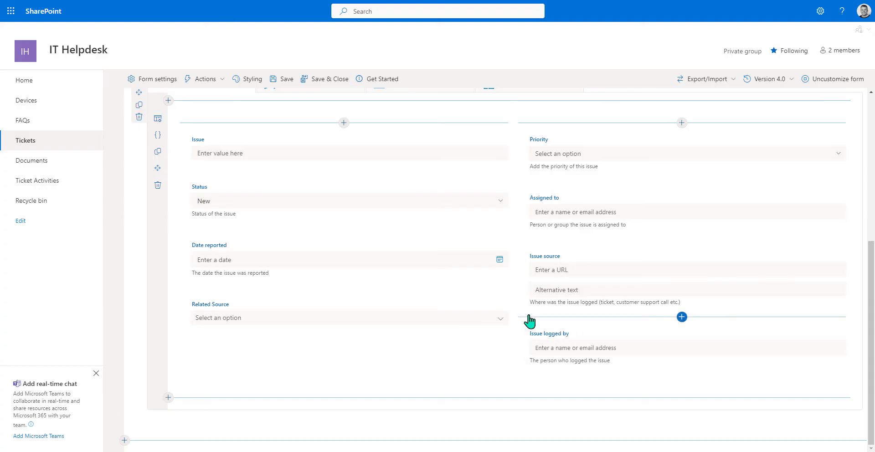
scroll(528, 318, "up", 5)
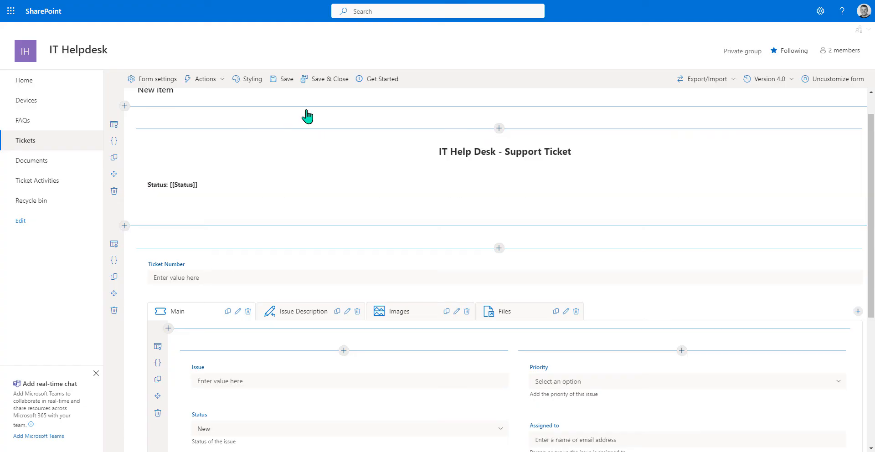
- Save the form, export it as Tickets_NewForm (1).json, then save and close the designer
left_click(286, 80)
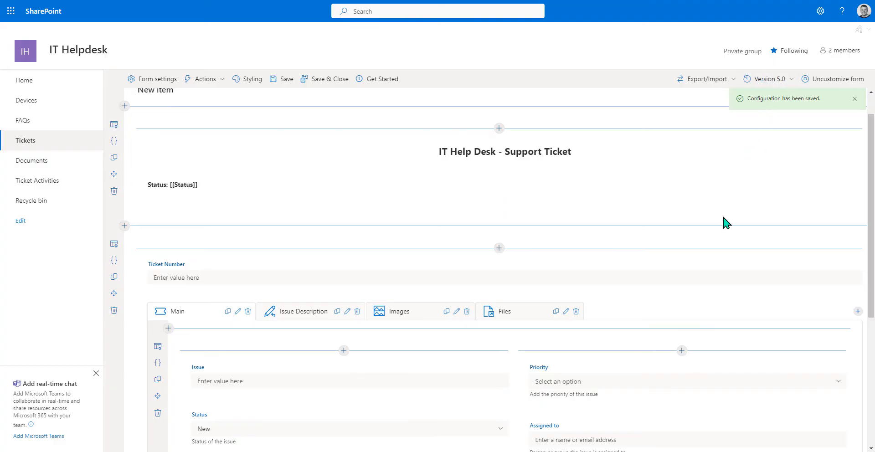
left_click(731, 81)
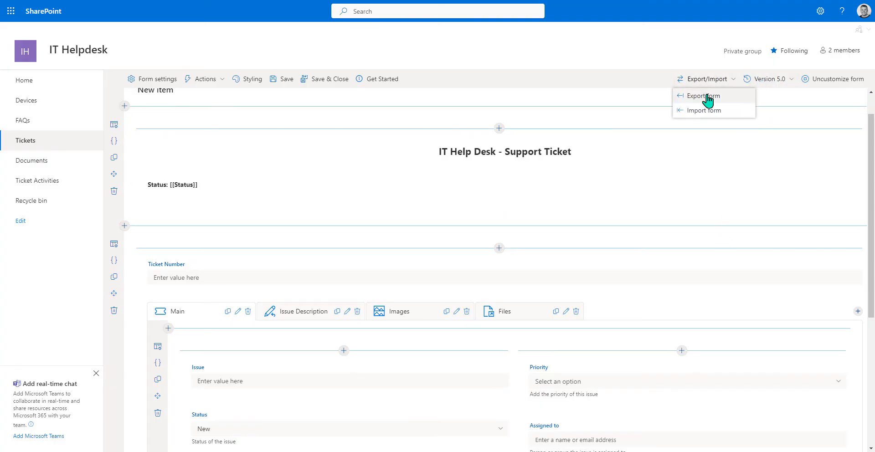
left_click(707, 96)
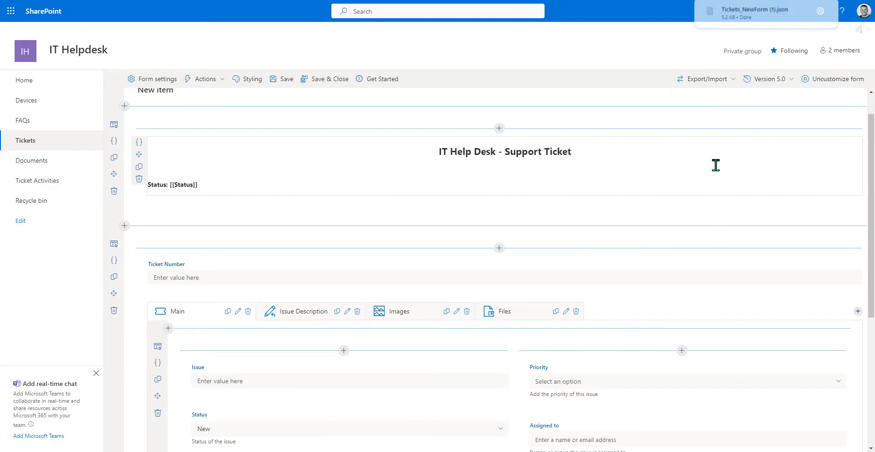
key("ctrl+s")
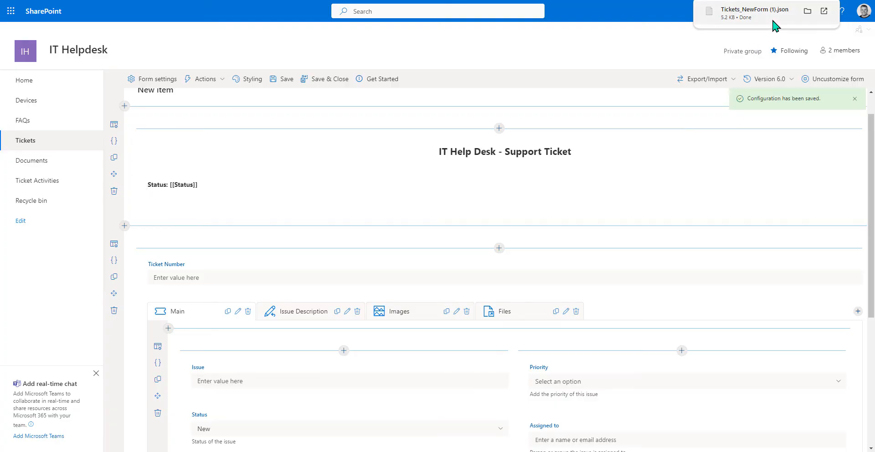
left_click(338, 81)
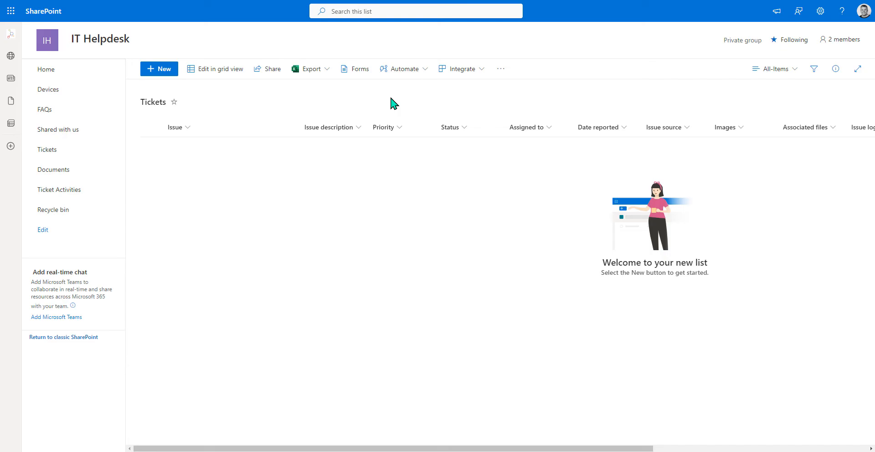
- Start a new ticket with Issue 'Laptop display cracked' and Date reported 8/15/2024
key("F5")
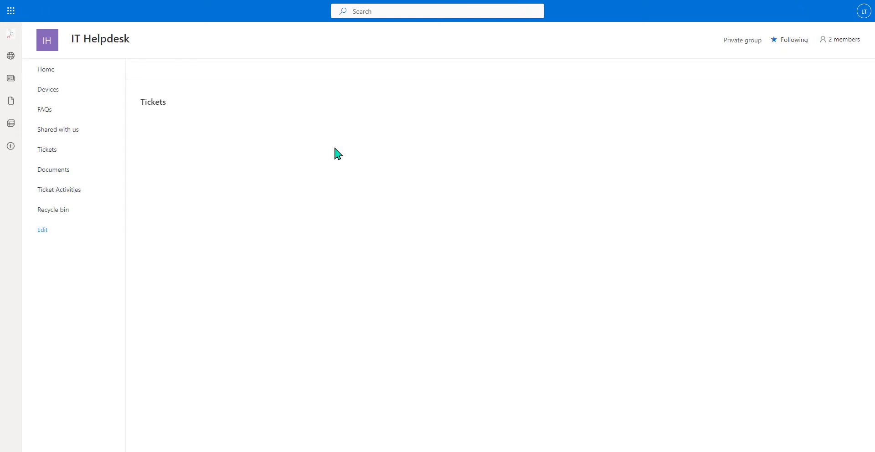
left_click(166, 72)
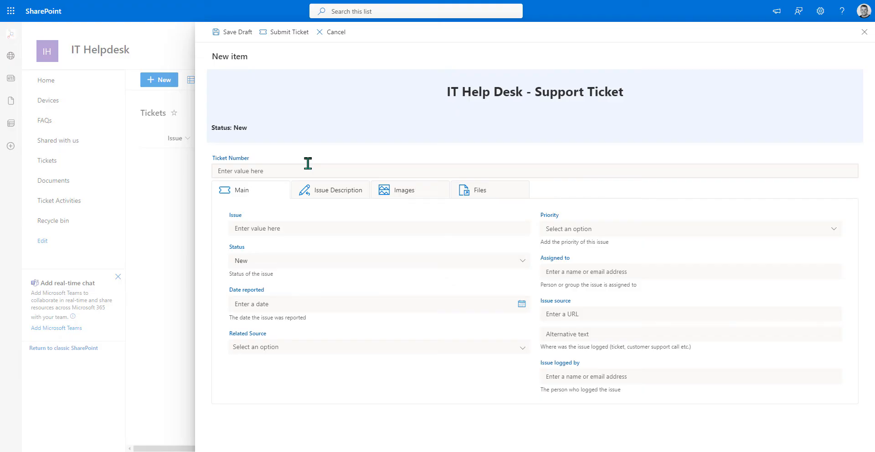
left_click(334, 228)
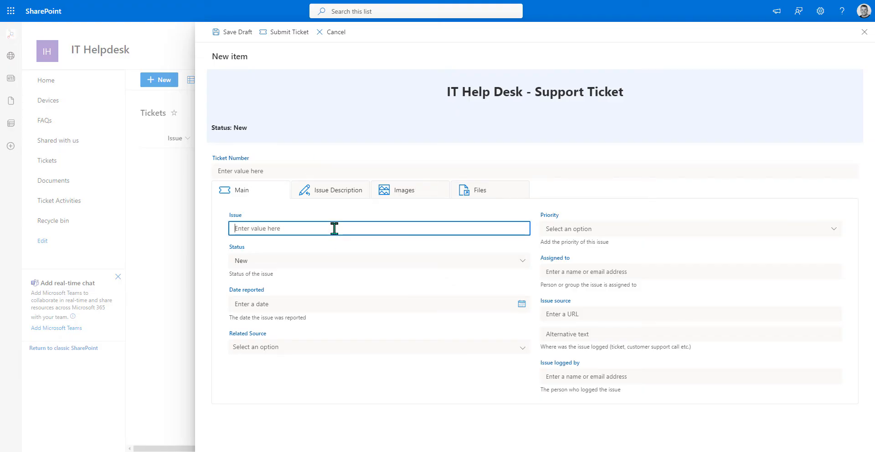
type("Laptop display cracked")
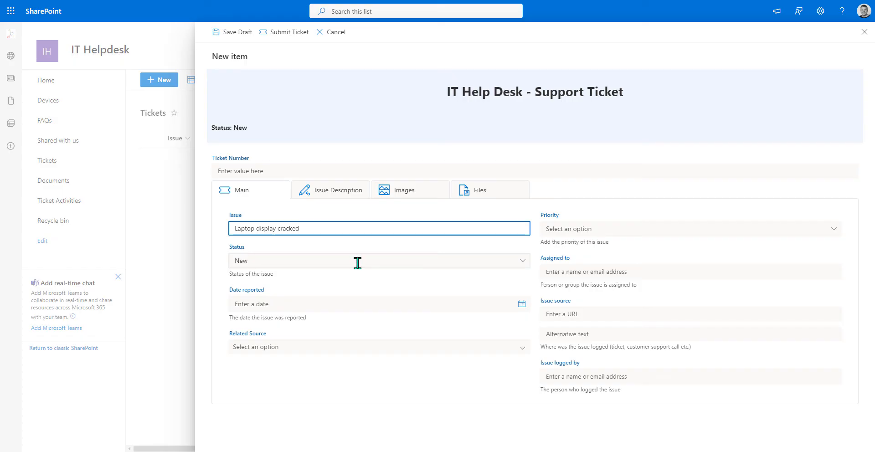
left_click(522, 304)
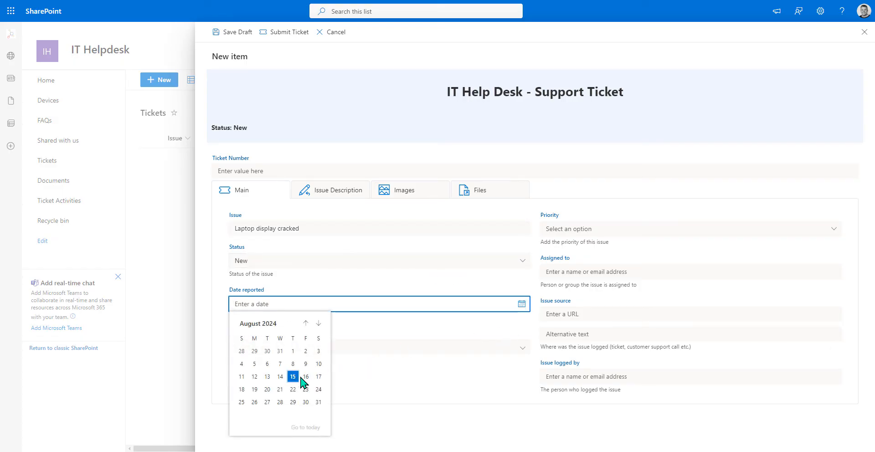
left_click(300, 376)
- Choose Surface as the Related Source device and set Priority to Normal
left_click(522, 348)
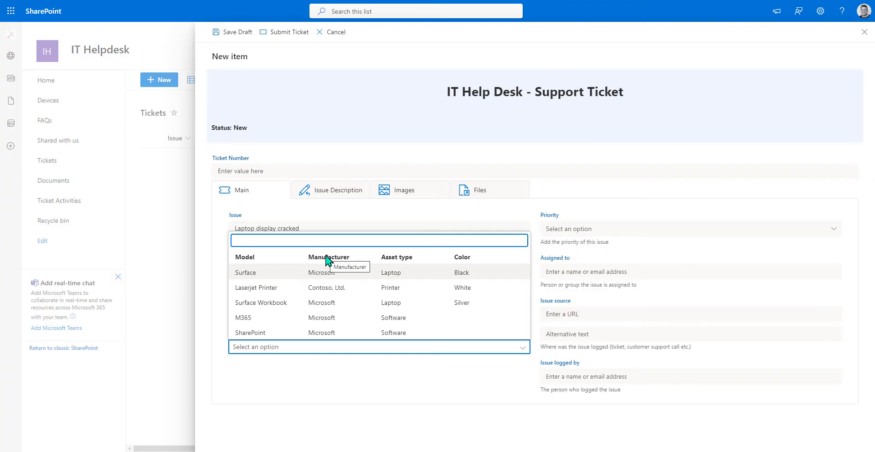
type("surf")
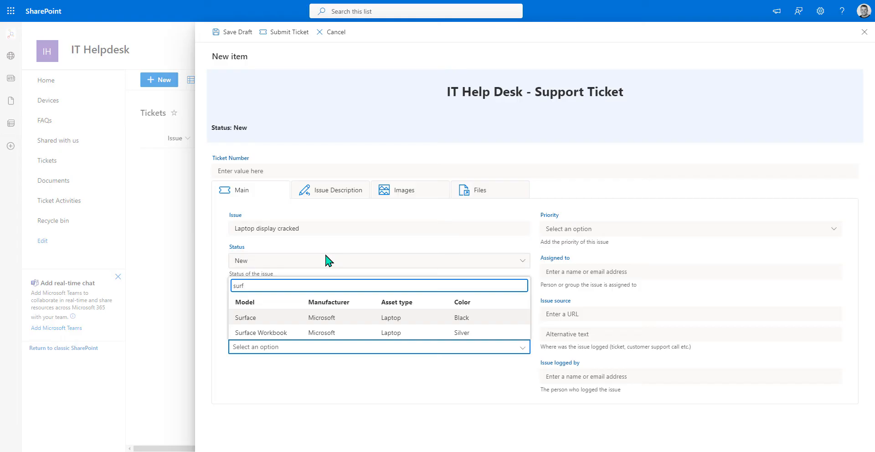
left_click(255, 318)
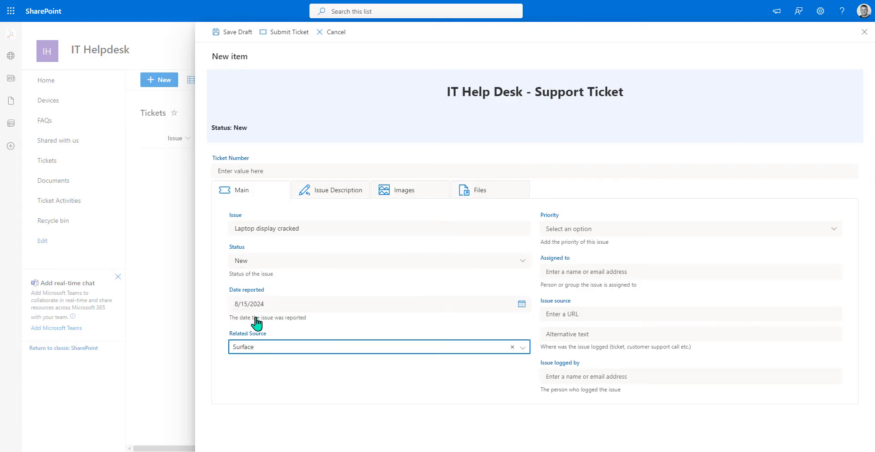
left_click(316, 368)
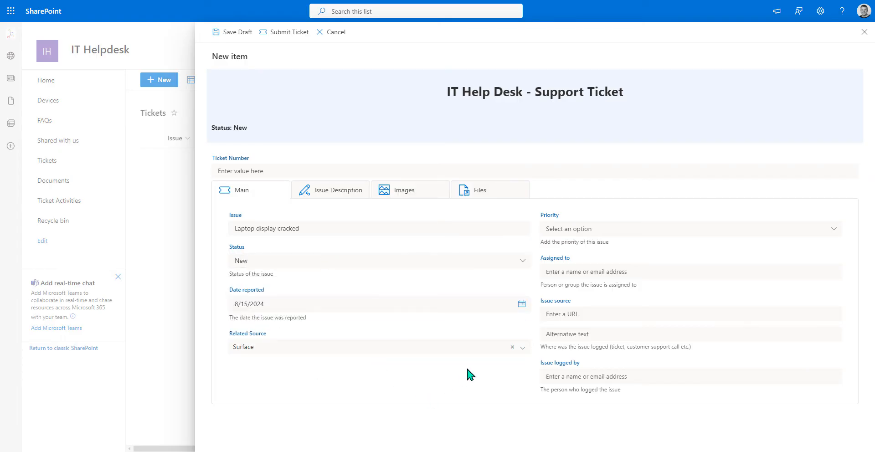
left_click(609, 229)
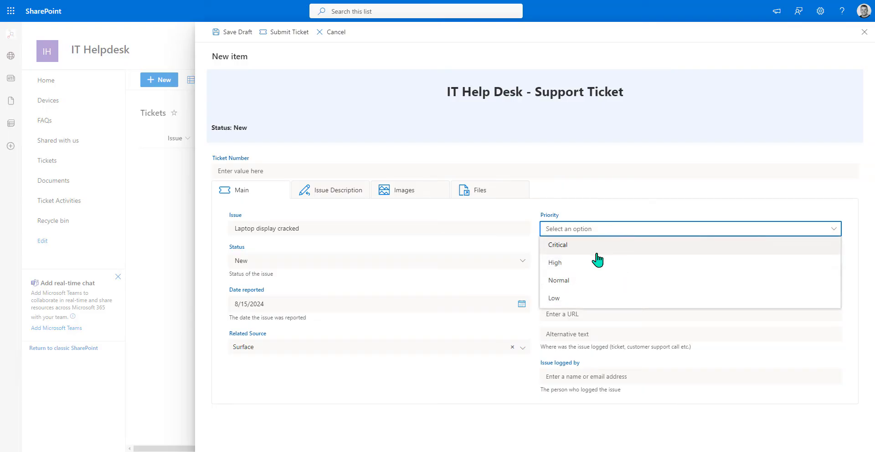
left_click(587, 285)
left_click(595, 269)
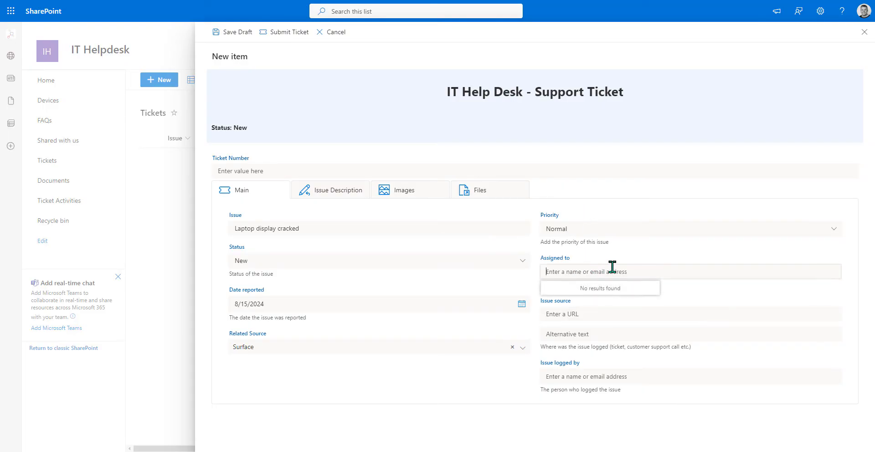
- Set both Assigned to and Issue logged by to the suggested demo user
type("Demo User10")
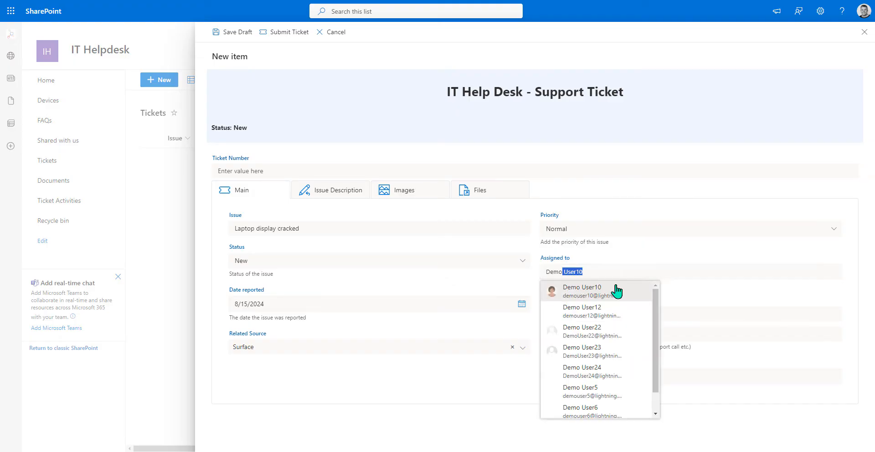
left_click(618, 295)
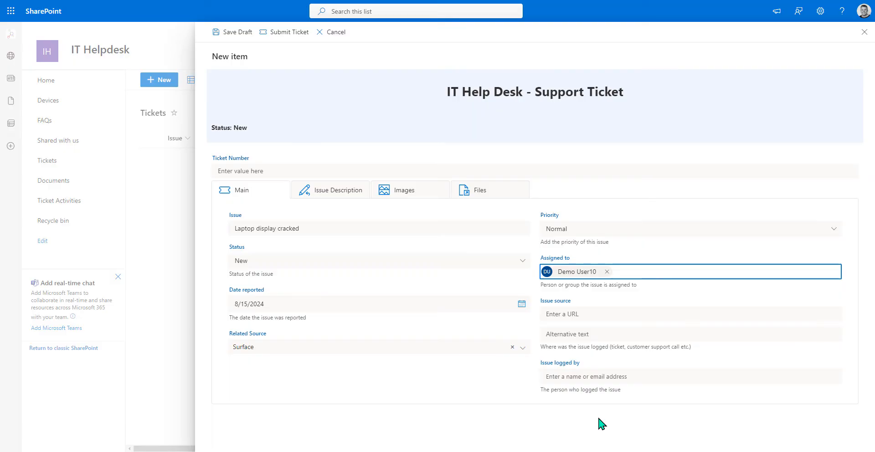
left_click(600, 376)
type("de")
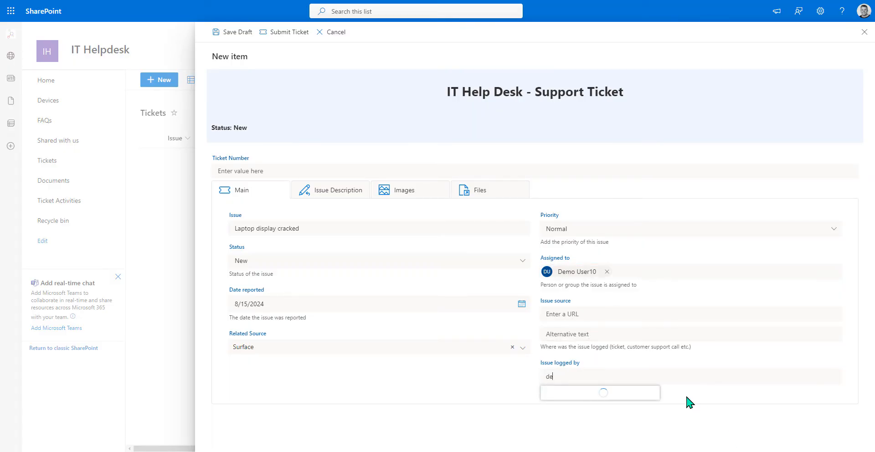
type("mo User1")
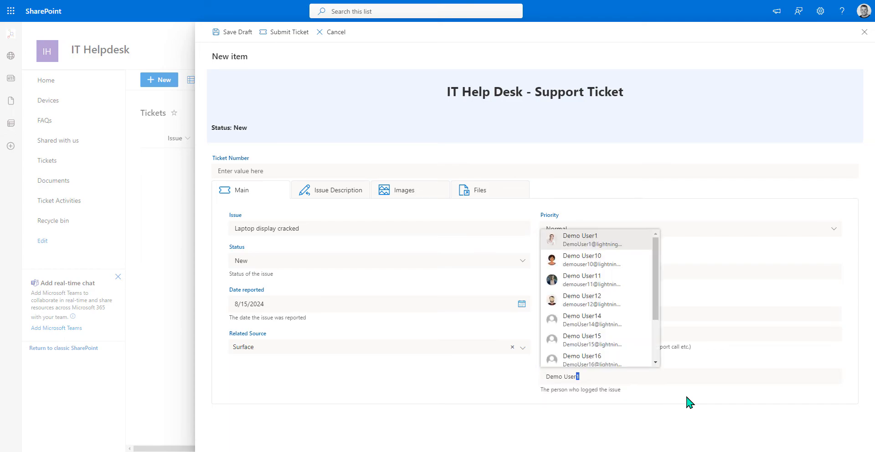
left_click(617, 246)
left_click(494, 378)
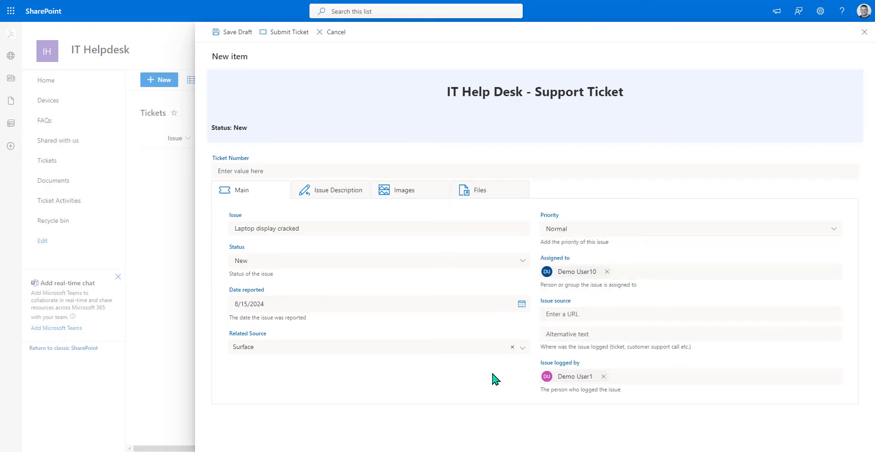
- Enter the Issue Description 'I cracked my laptop screen' and check the Images and Files sections
left_click(343, 200)
left_click(336, 227)
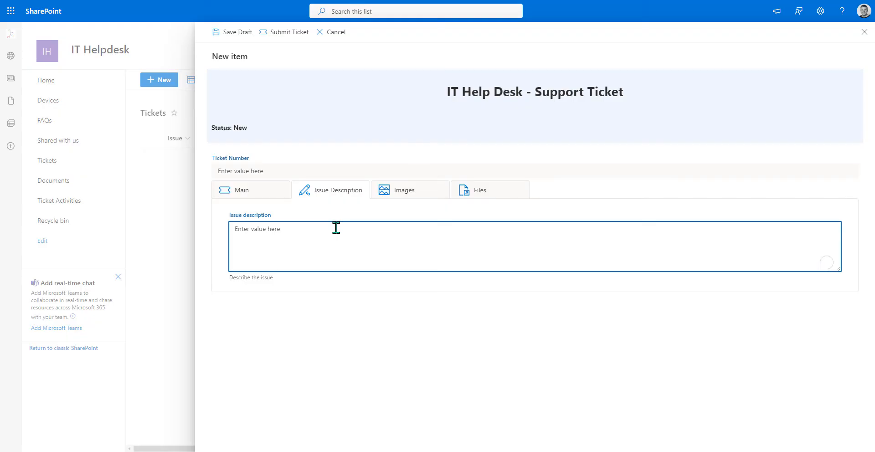
type("I cracked my laptop screen")
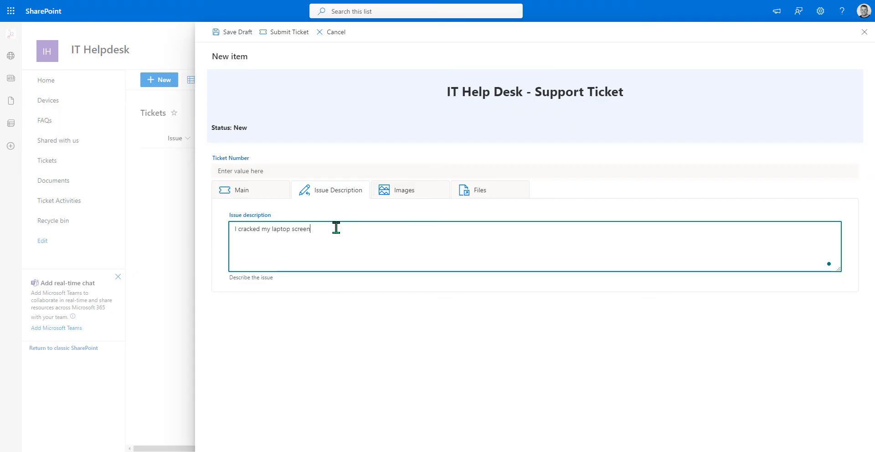
left_click(401, 194)
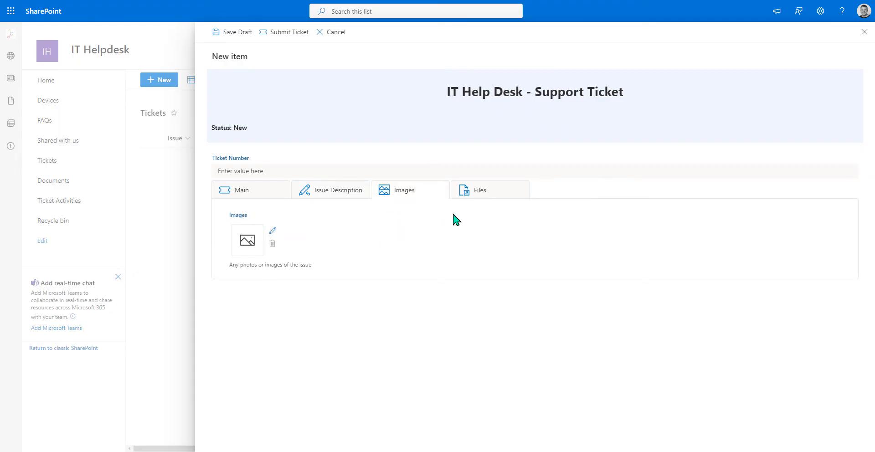
left_click(478, 194)
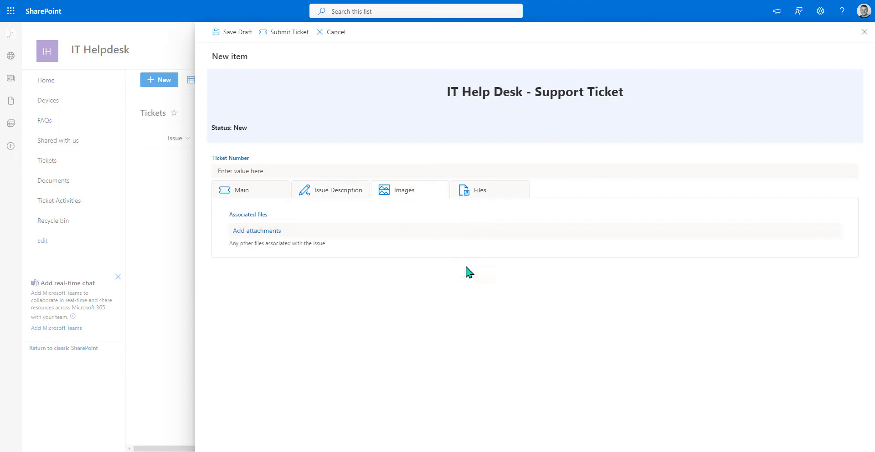
left_click(253, 195)
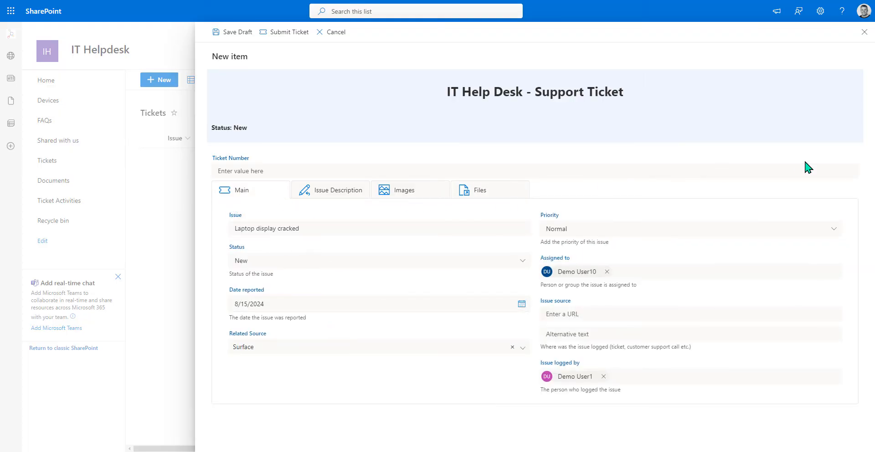
- Submit the Laptop display cracked ticket, then review it in Lightning Forms and its Edit panel
left_click(282, 39)
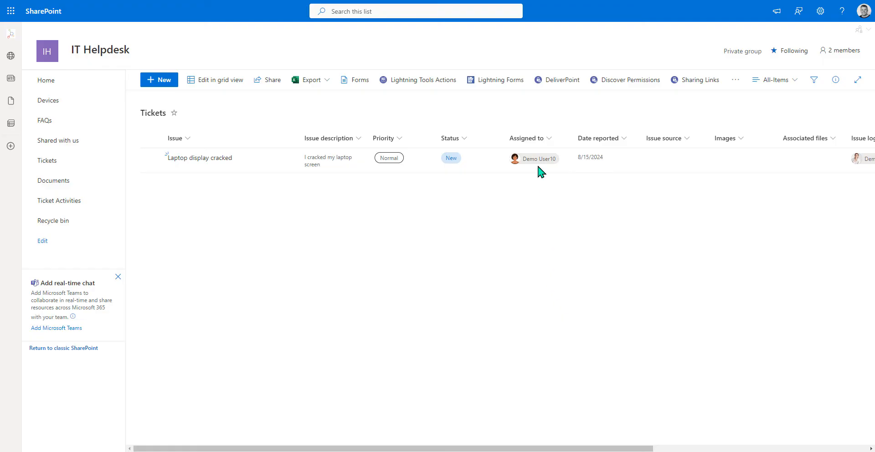
left_click(498, 82)
left_click(277, 166)
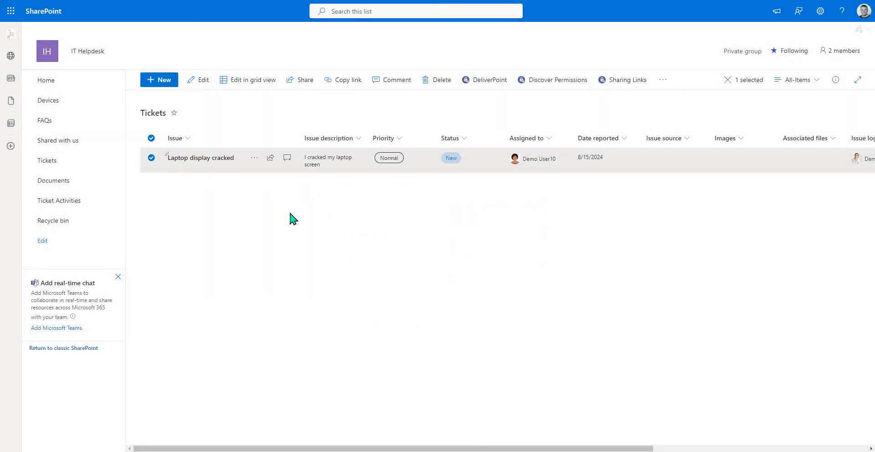
left_click(298, 174)
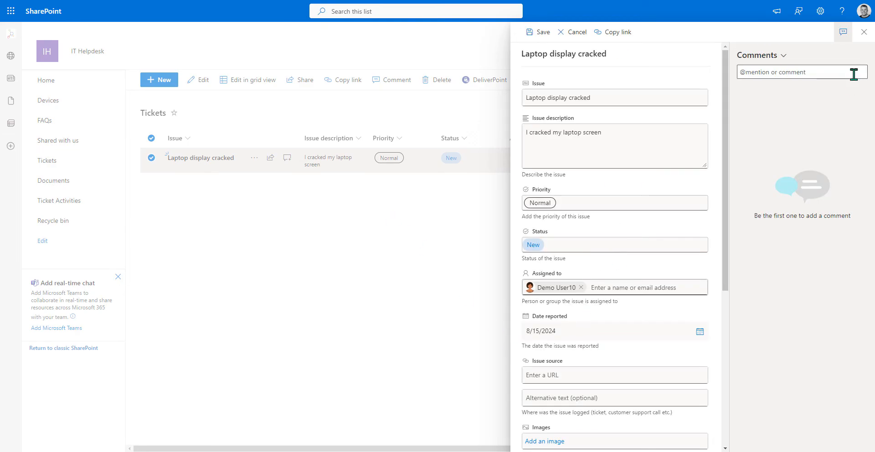
left_click(862, 31)
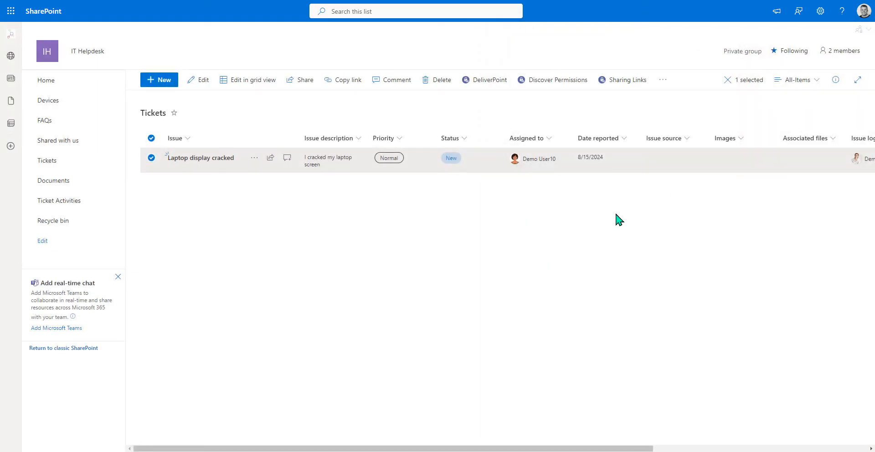
- Customise the Edit form in Lightning Forms and import the saved Tickets_NewForm JSON file
left_click(549, 230)
left_click(495, 84)
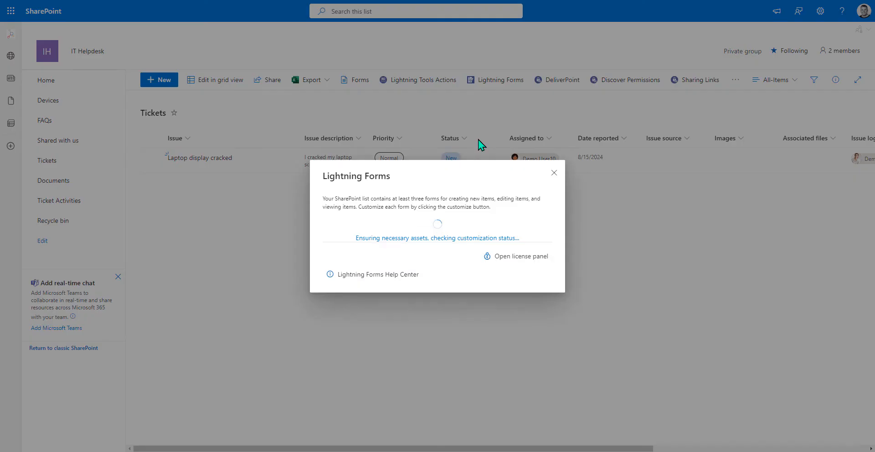
left_click(476, 247)
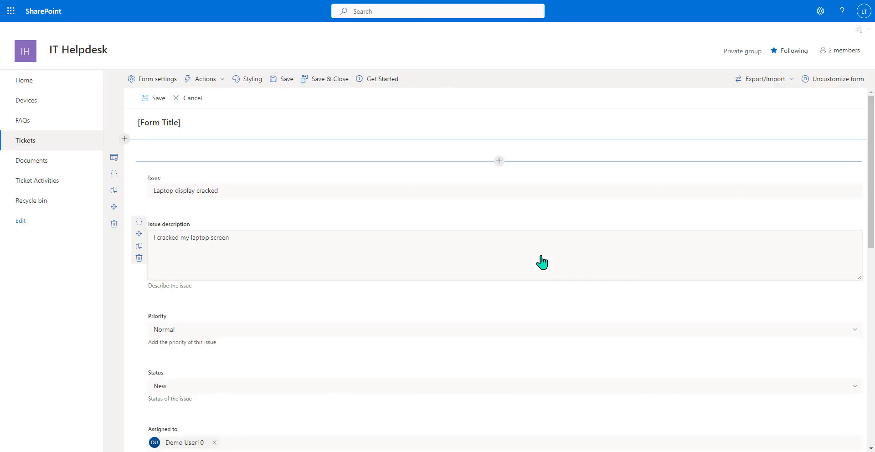
left_click(765, 80)
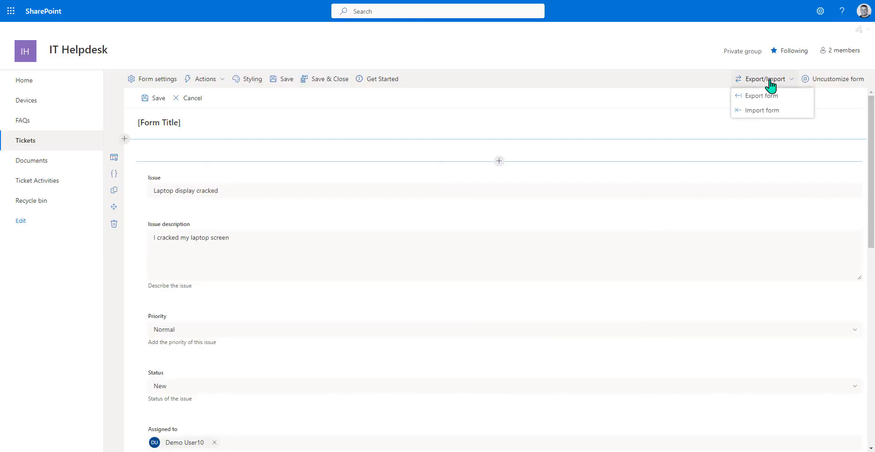
left_click(762, 111)
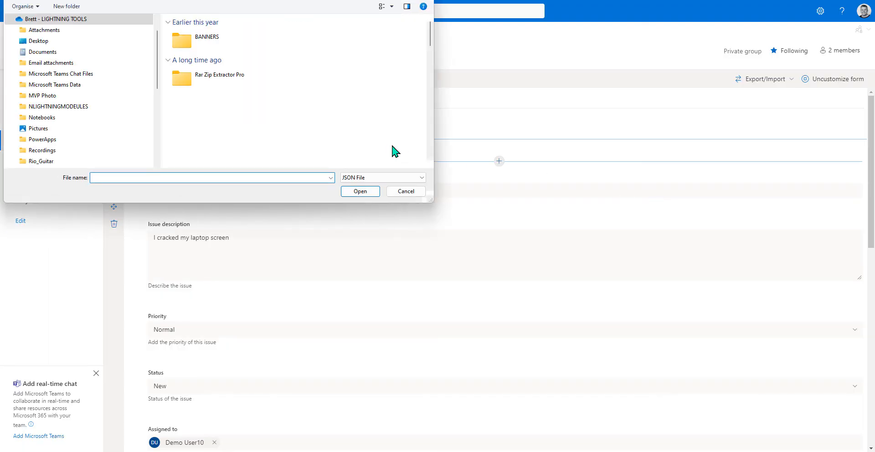
double_click(227, 46)
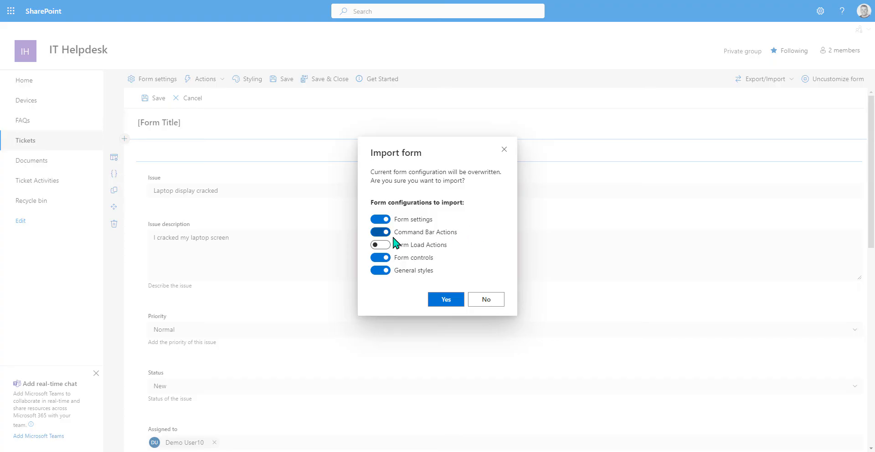
- Import the new-ticket layout into the edit form, excluding Command Bar Actions
left_click(378, 233)
left_click(438, 300)
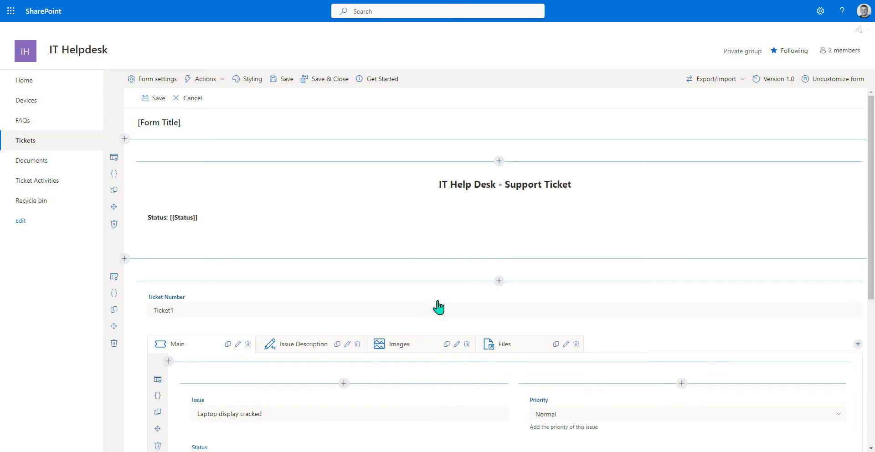
- Open the add-element picker below the ticket tabs and scroll to Lists & Libraries
scroll(483, 168, "down", 4)
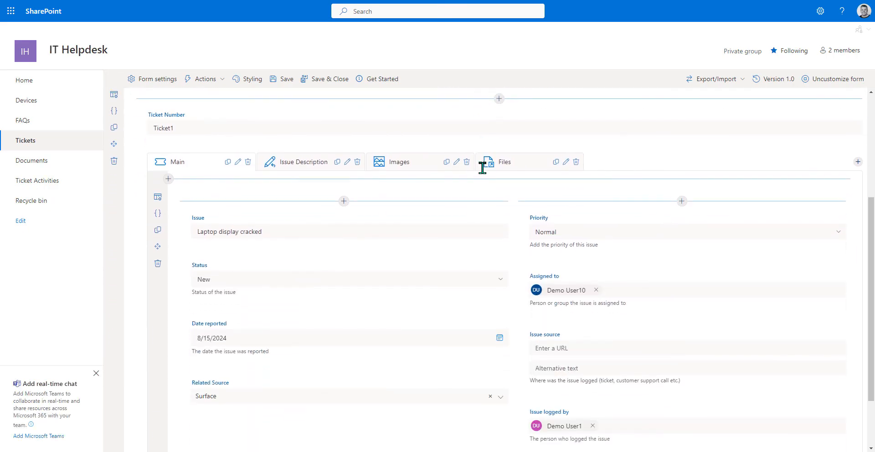
scroll(481, 181, "up", 4)
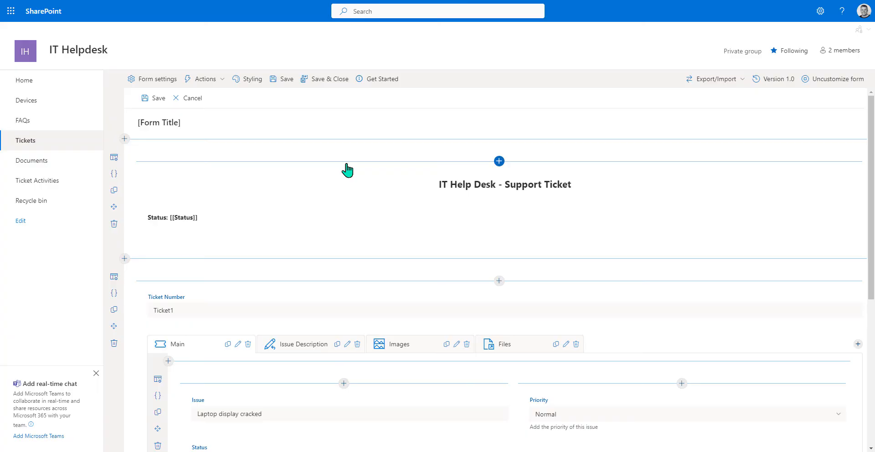
scroll(347, 170, "down", 5)
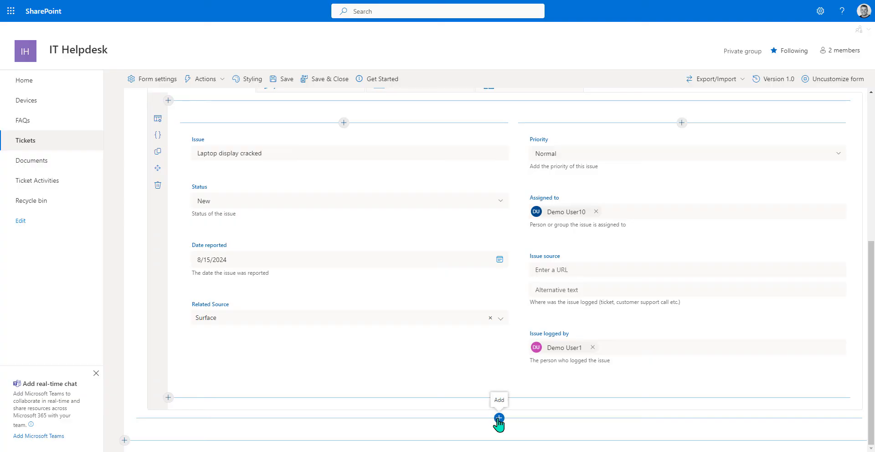
left_click(499, 418)
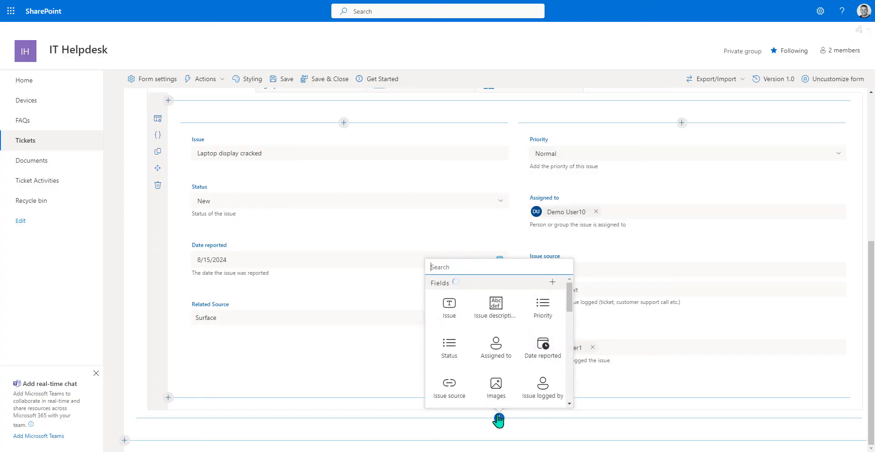
scroll(488, 346, "down", 6)
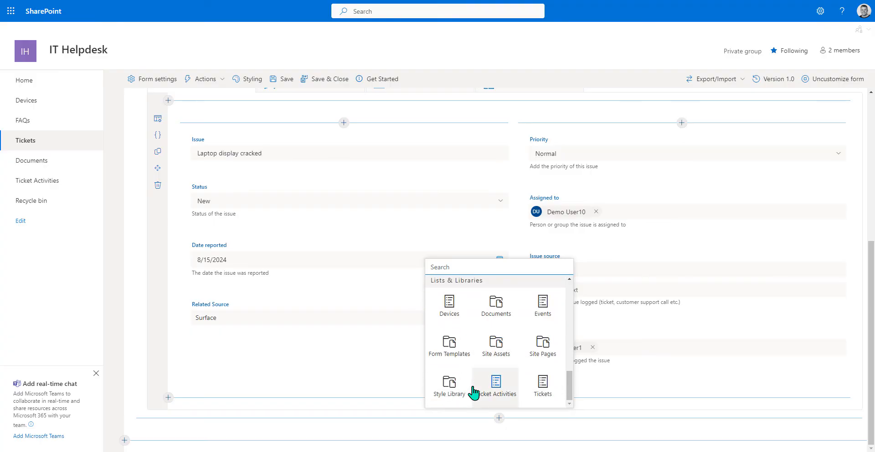
- Add Ticket Activities as sub-items via a new LookupToTickets lookup with cascade delete, then save
left_click(498, 388)
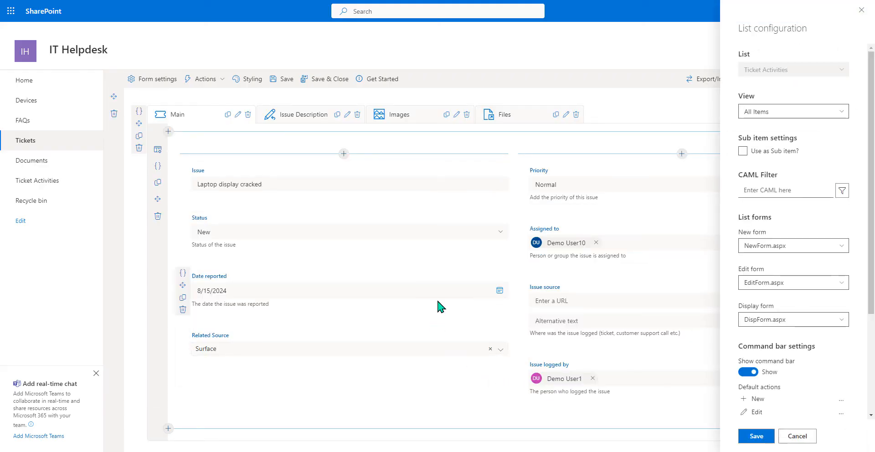
left_click(789, 115)
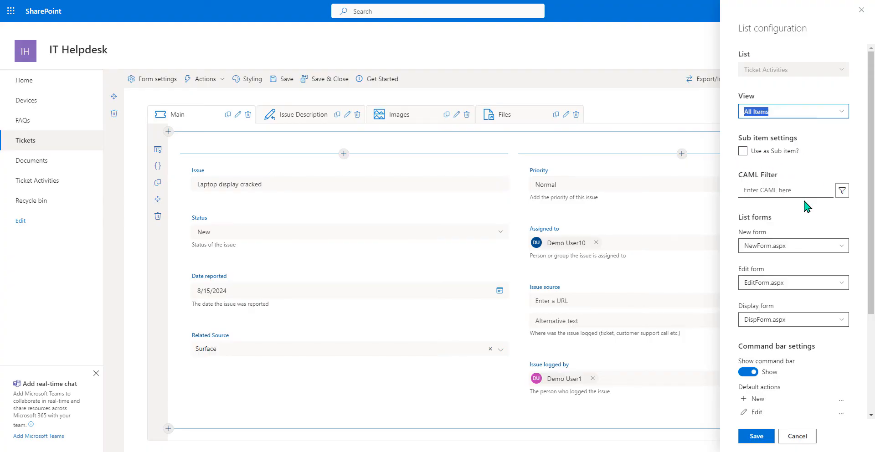
left_click(743, 151)
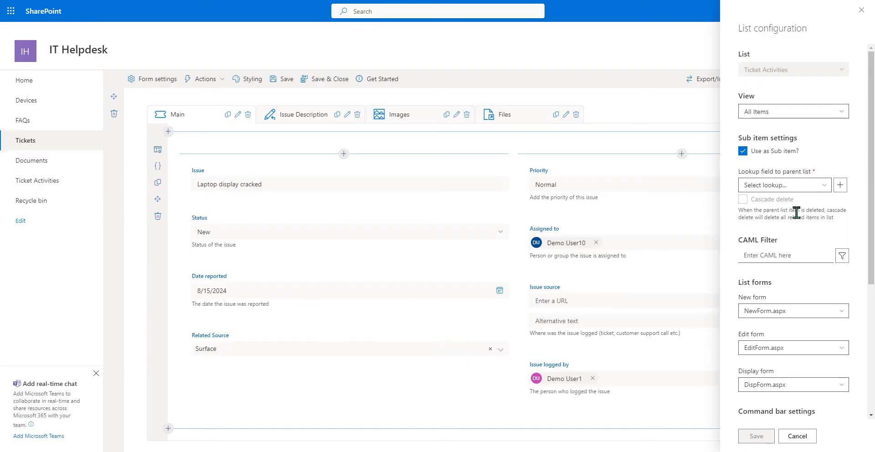
left_click(823, 185)
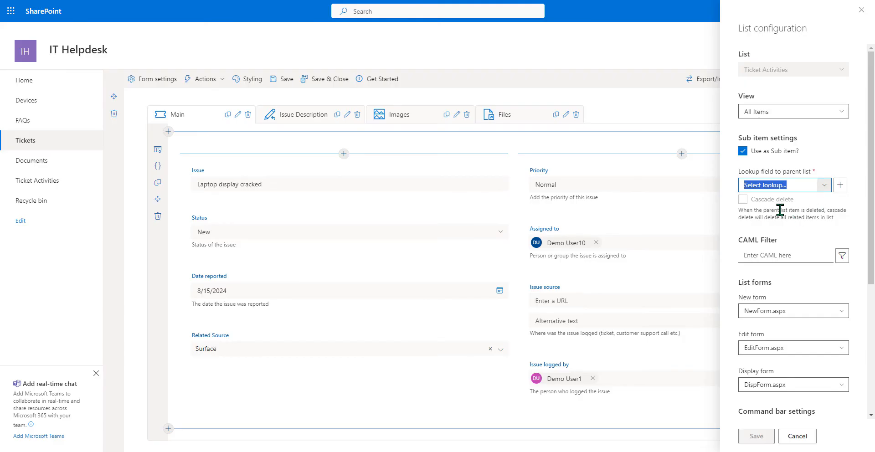
left_click(839, 185)
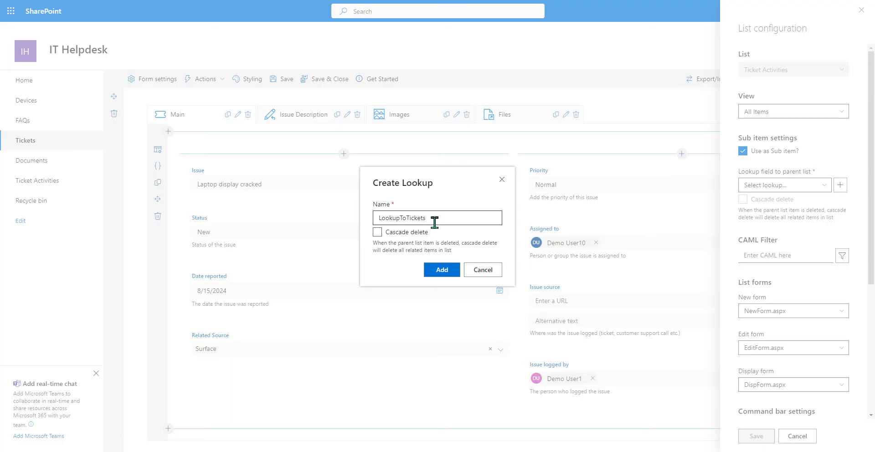
left_click(406, 233)
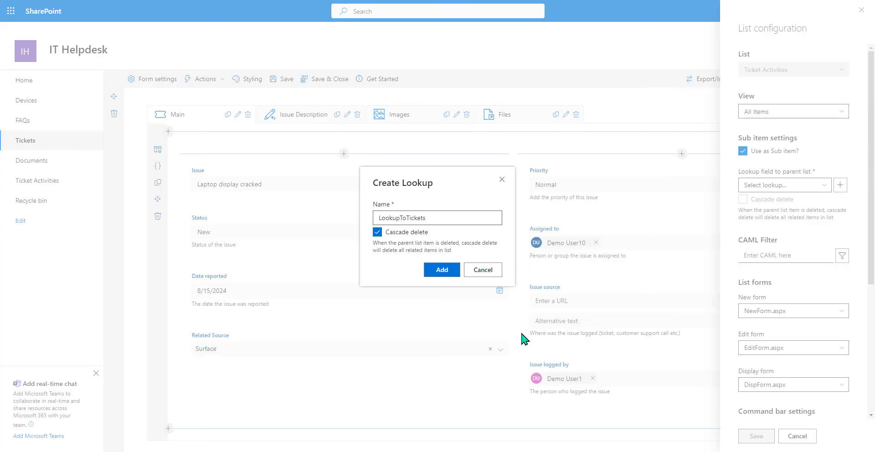
left_click(441, 273)
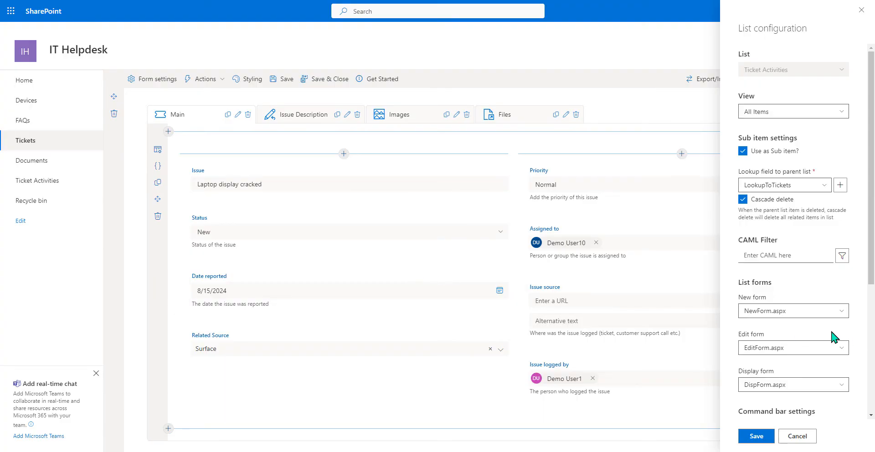
scroll(836, 337, "down", 5)
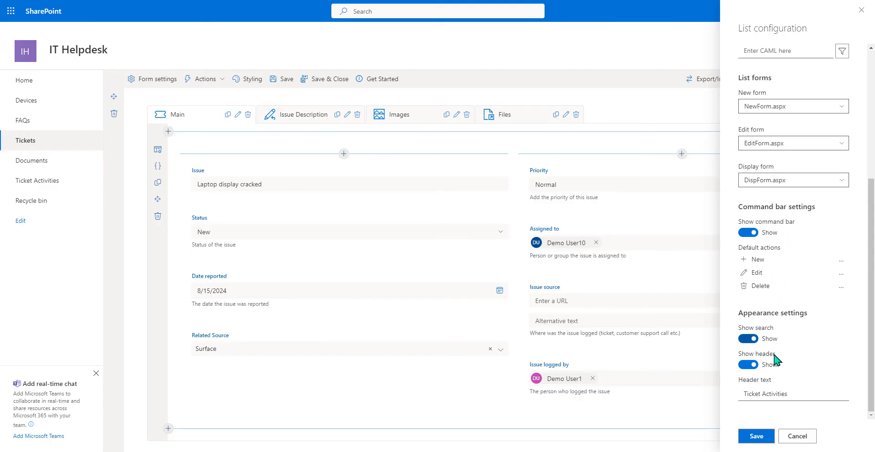
left_click(754, 436)
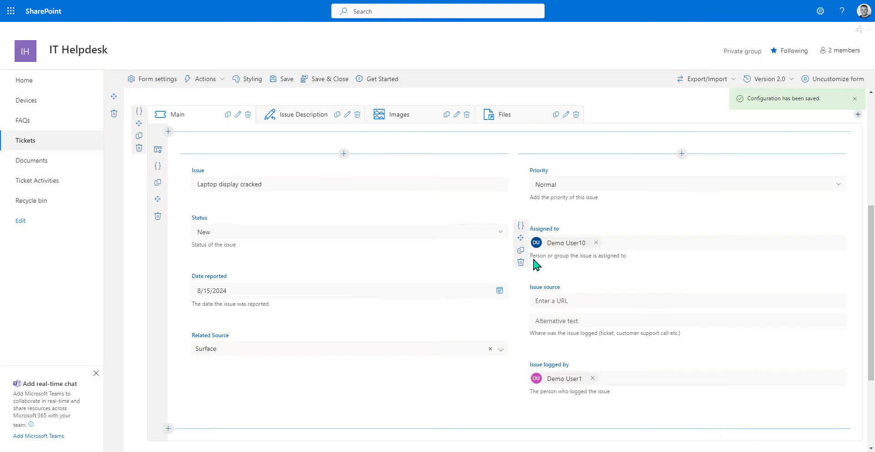
- Create a new Number column, Total Time Spent, and place it below Related Source
scroll(533, 263, "down", 3)
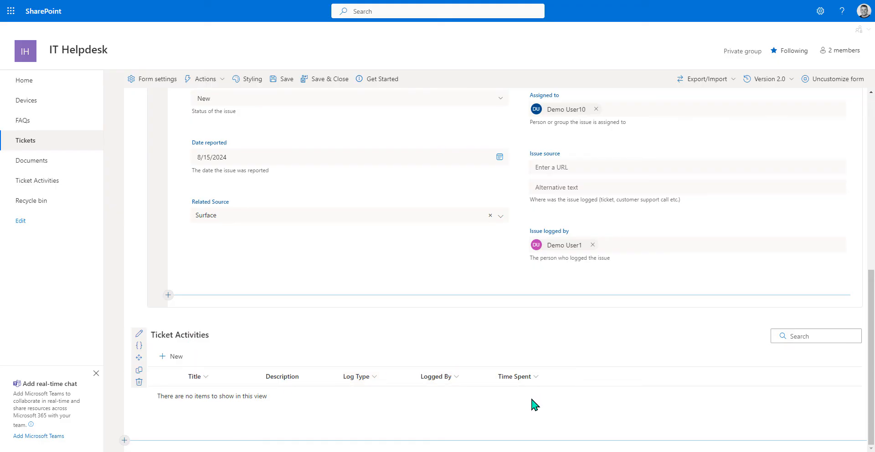
scroll(533, 405, "up", 2)
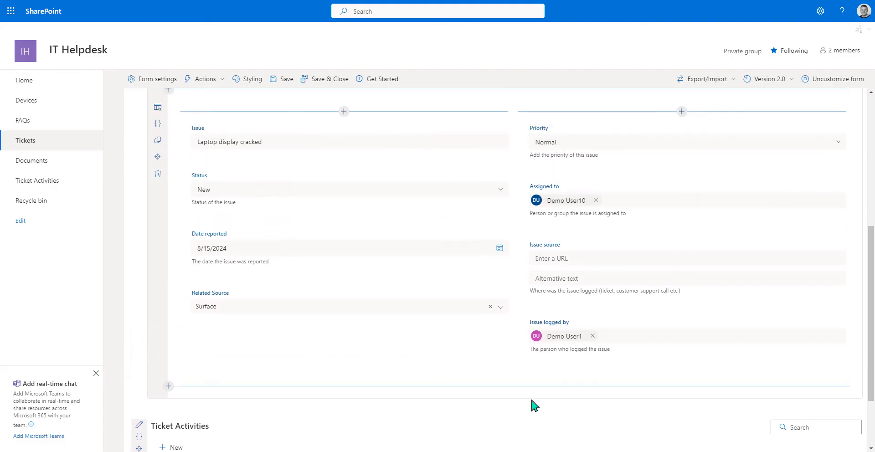
left_click(344, 324)
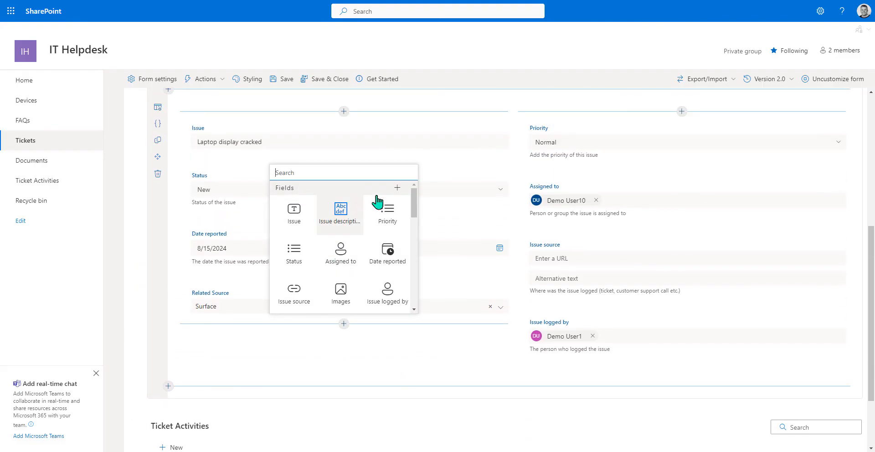
left_click(396, 188)
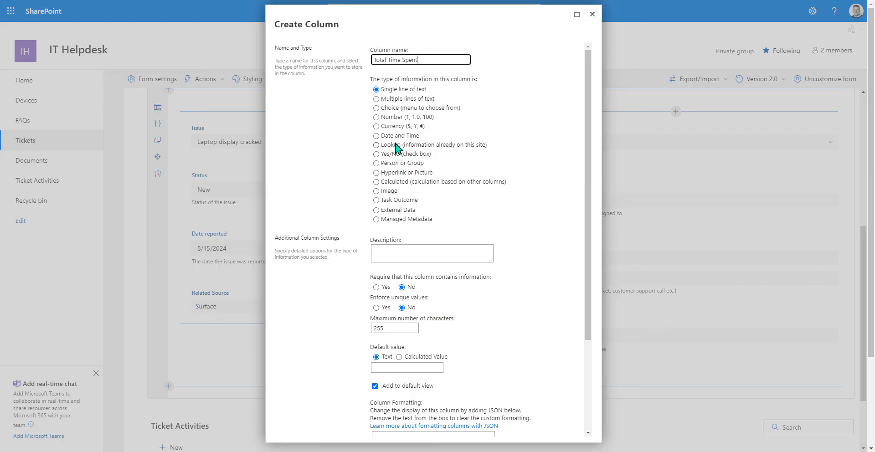
left_click(395, 117)
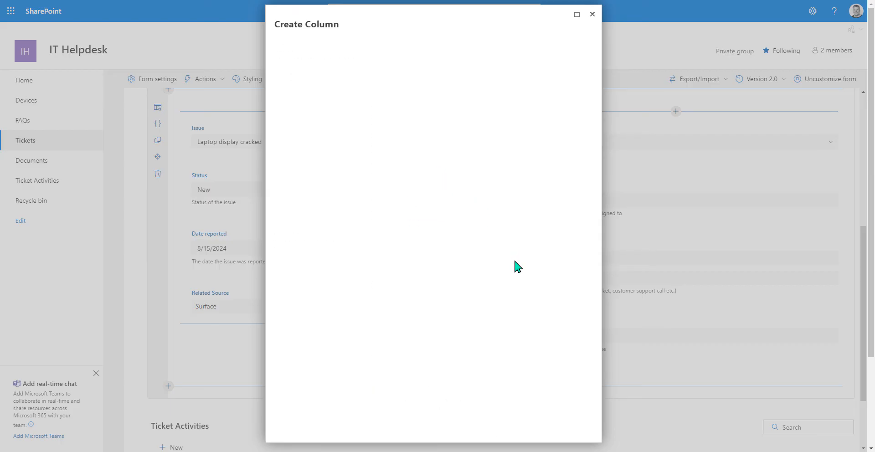
scroll(525, 316, "down", 1)
scroll(523, 300, "down", 1)
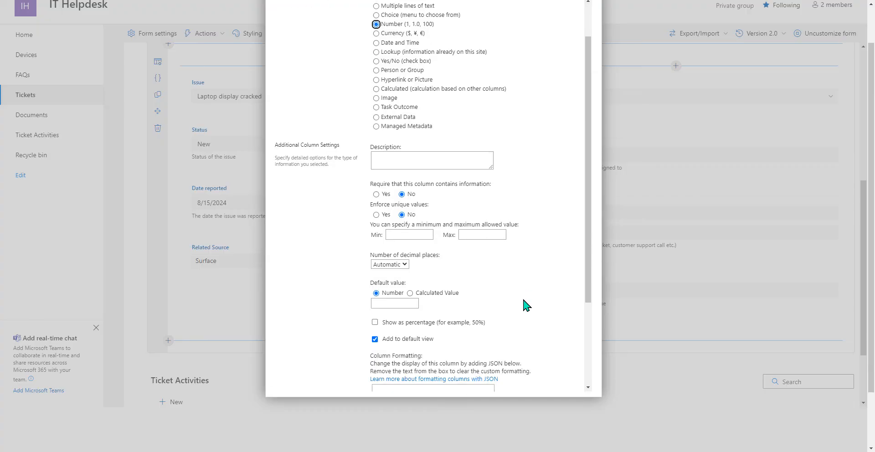
scroll(527, 306, "down", 1)
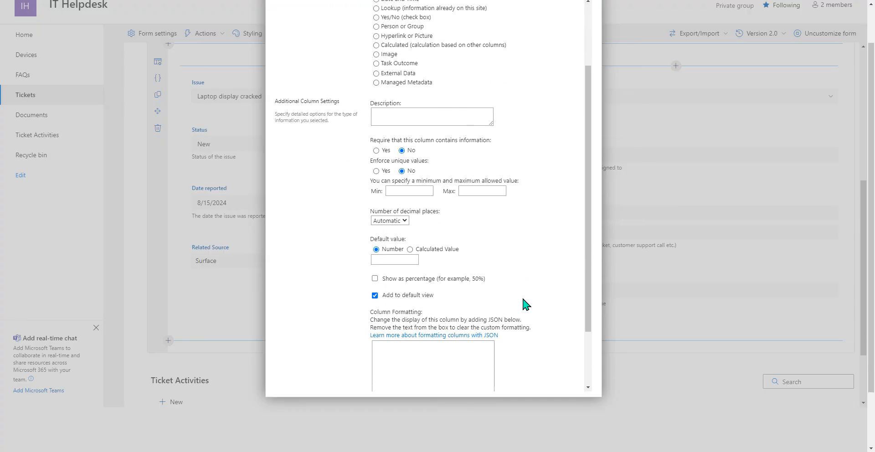
scroll(500, 273, "down", 2)
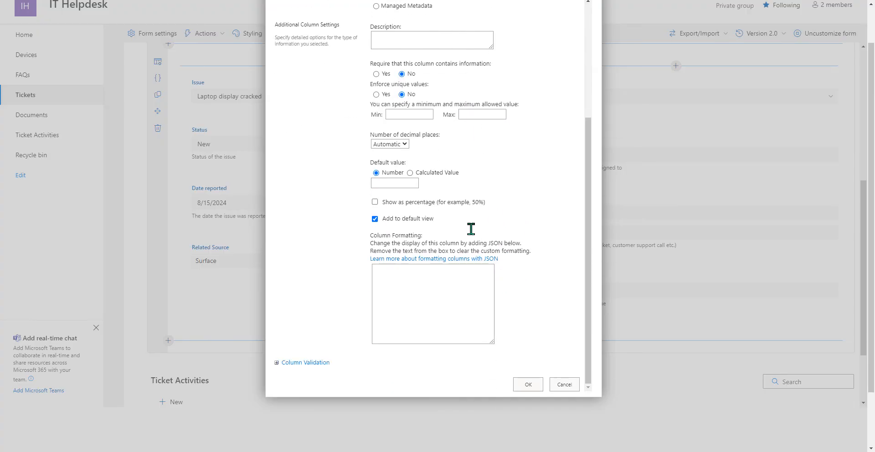
left_click(527, 384)
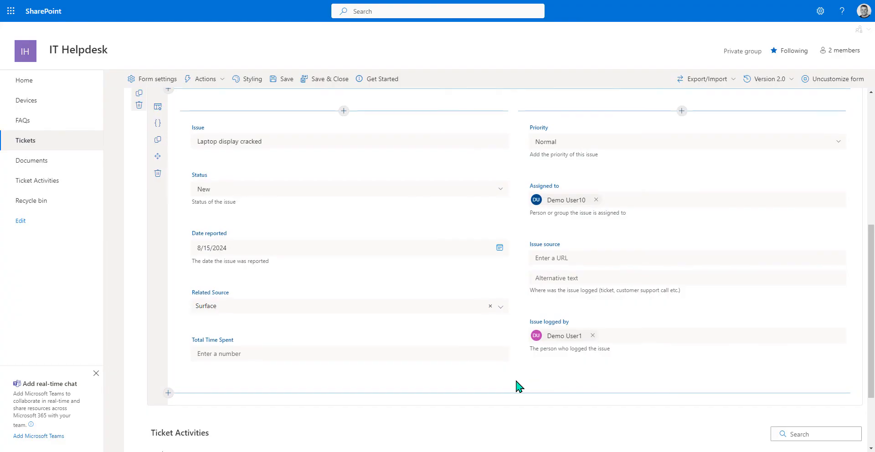
scroll(516, 385, "down", 2)
mouse_move(232, 254)
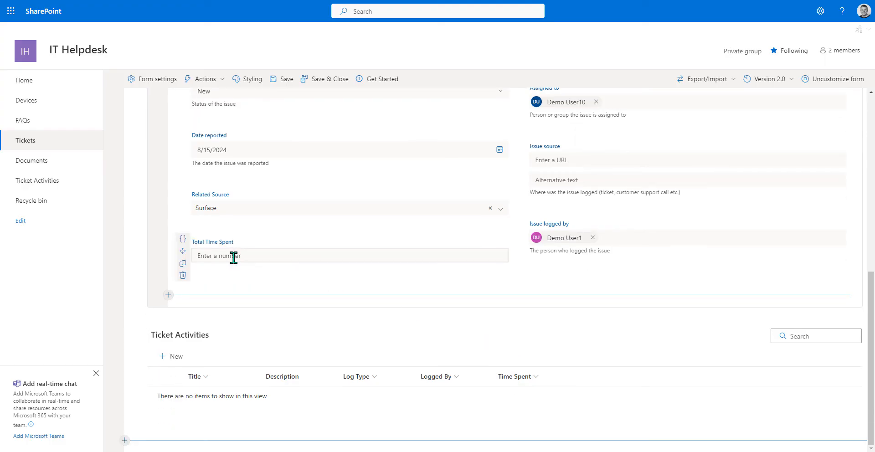
left_click(183, 239)
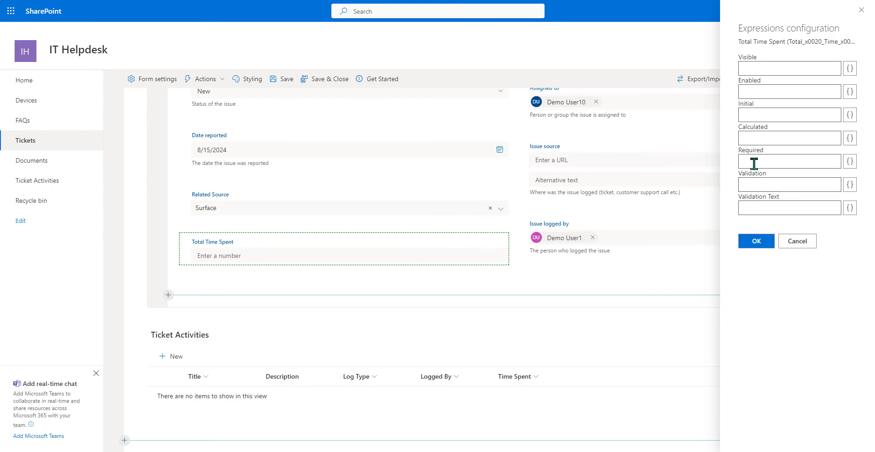
left_click(850, 138)
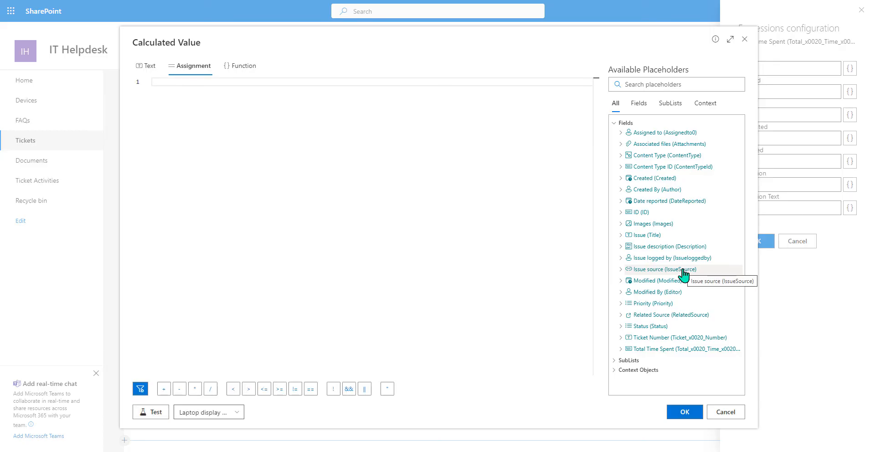
left_click(649, 369)
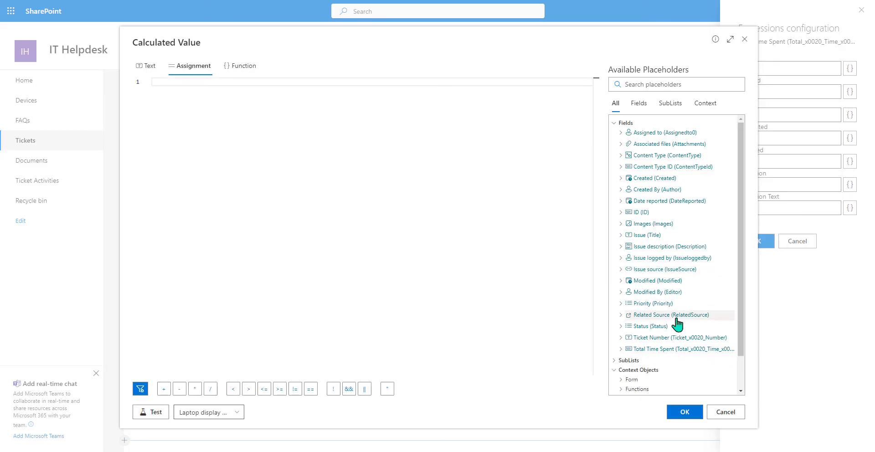
scroll(669, 244, "down", 1)
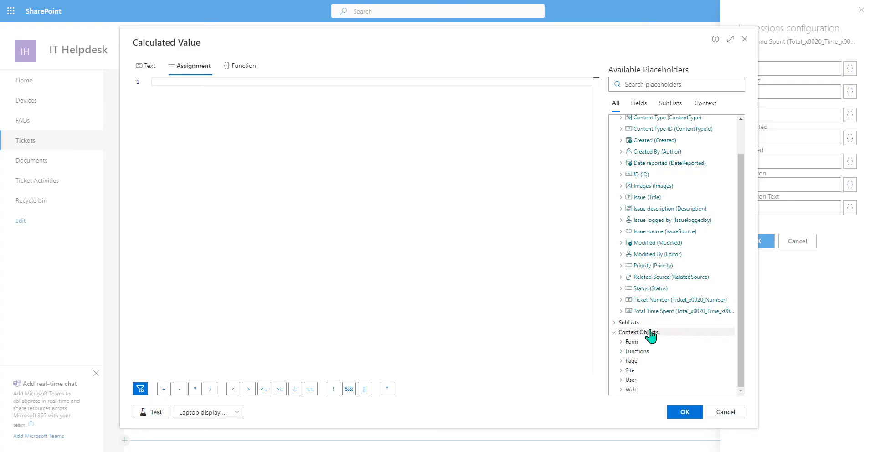
left_click(630, 322)
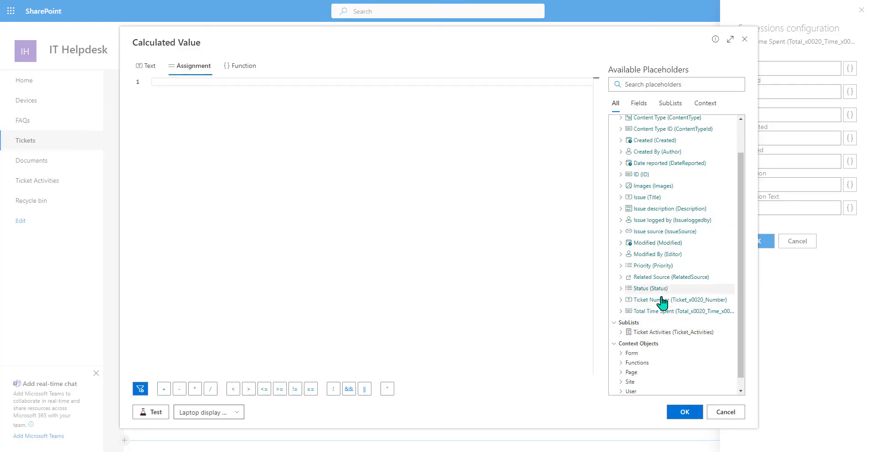
left_click(642, 332)
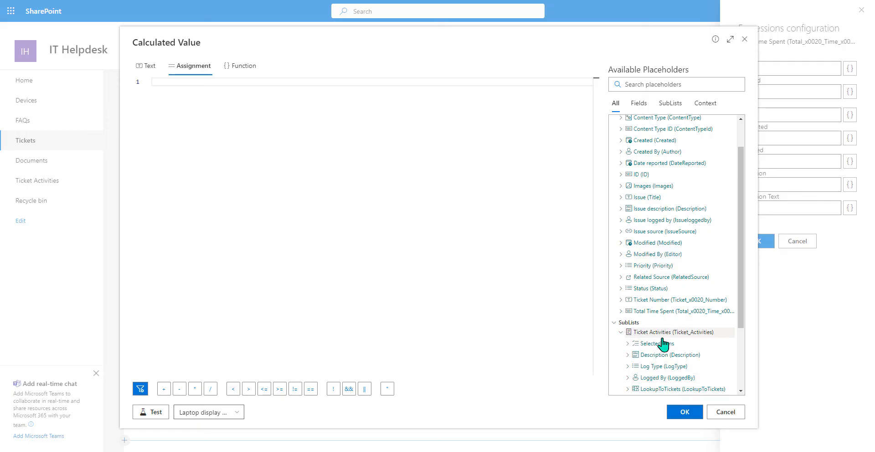
scroll(663, 346, "down", 2)
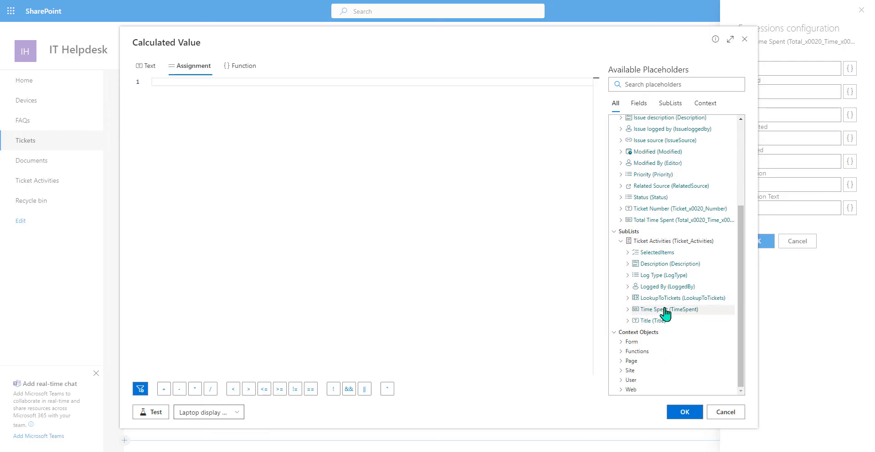
left_click(627, 310)
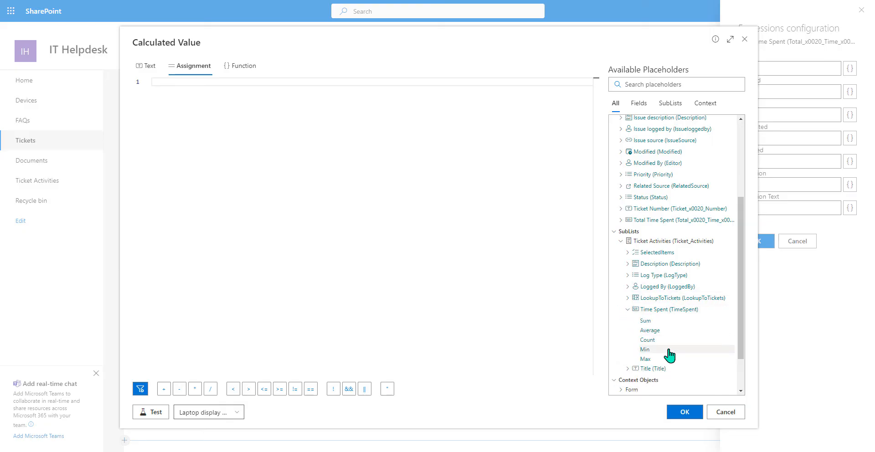
left_click(659, 321)
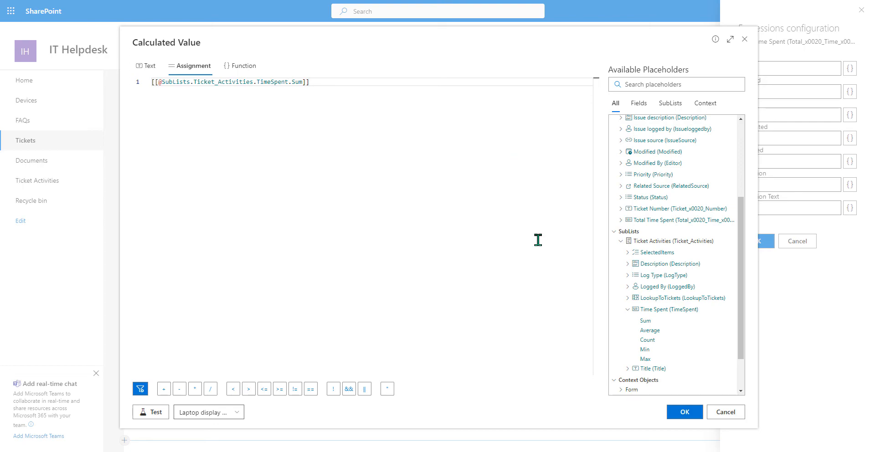
left_click(696, 413)
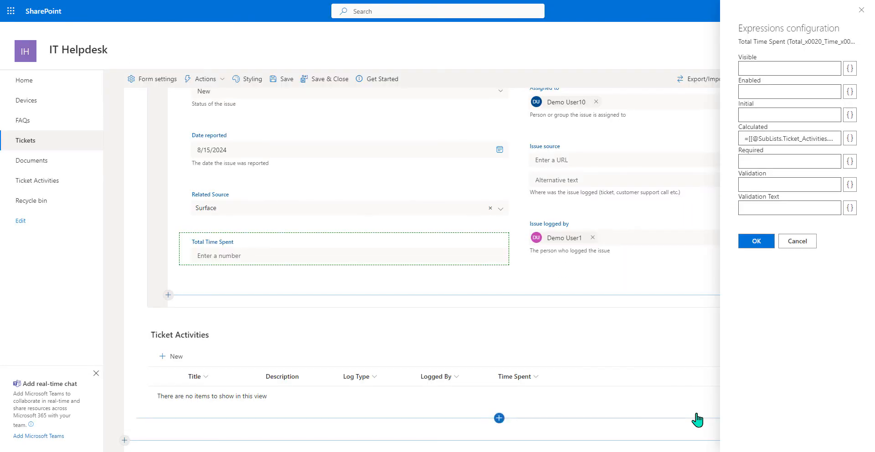
left_click(756, 242)
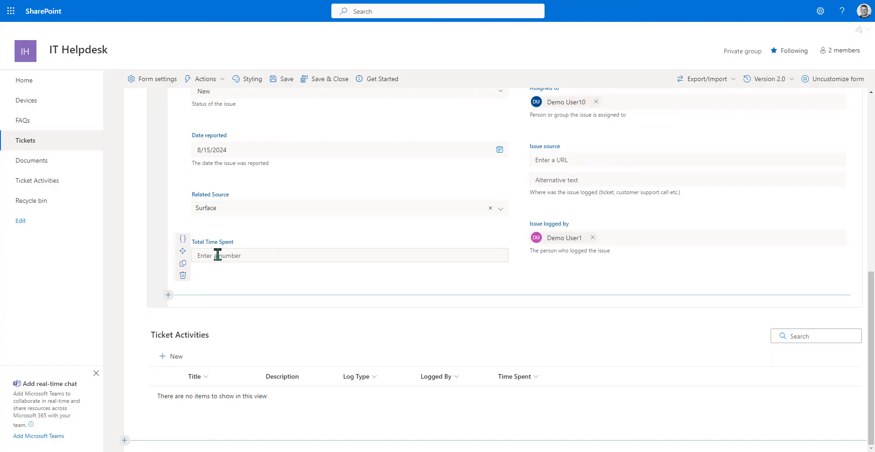
- Add a conditional style for Total Time Spent with the condition Total Time Spent >= 5
left_click(212, 82)
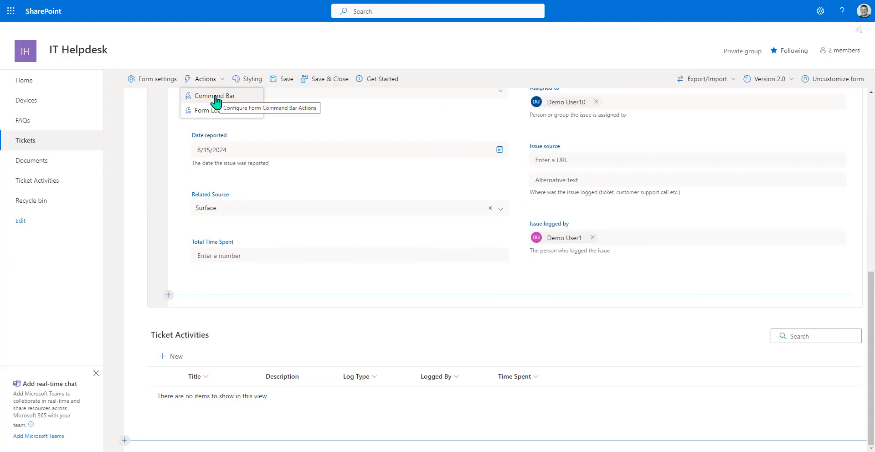
left_click(238, 80)
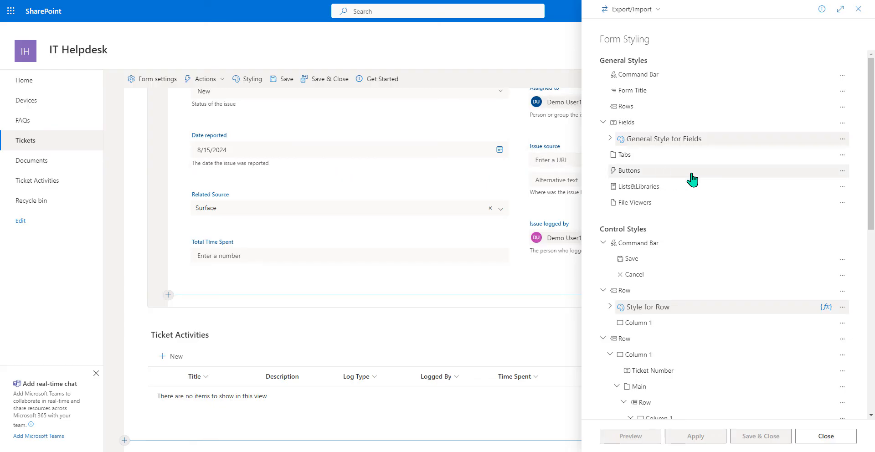
scroll(689, 180, "down", 6)
scroll(691, 178, "down", 1)
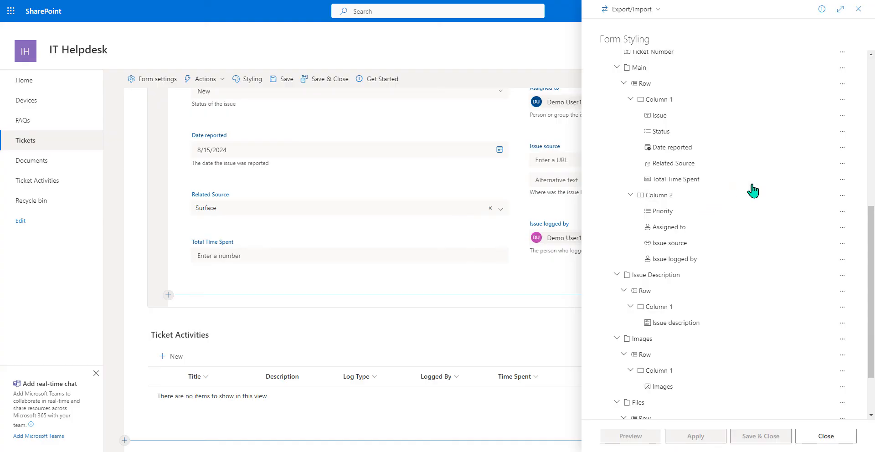
left_click(841, 179)
left_click(820, 195)
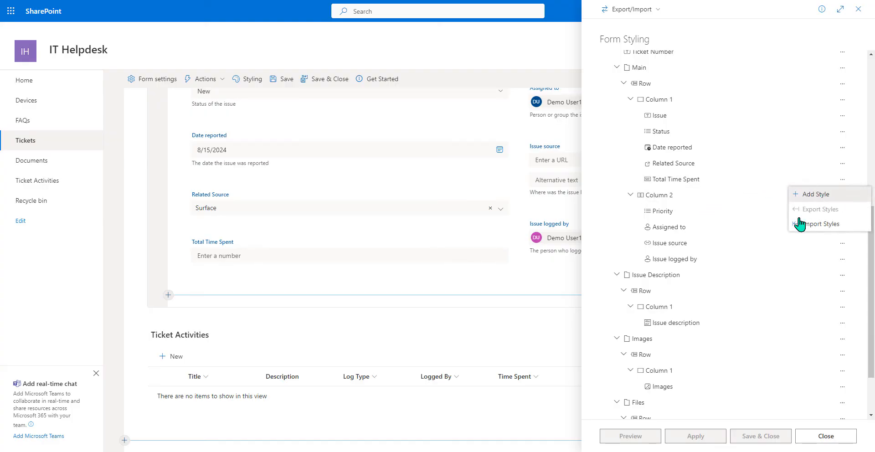
left_click(468, 296)
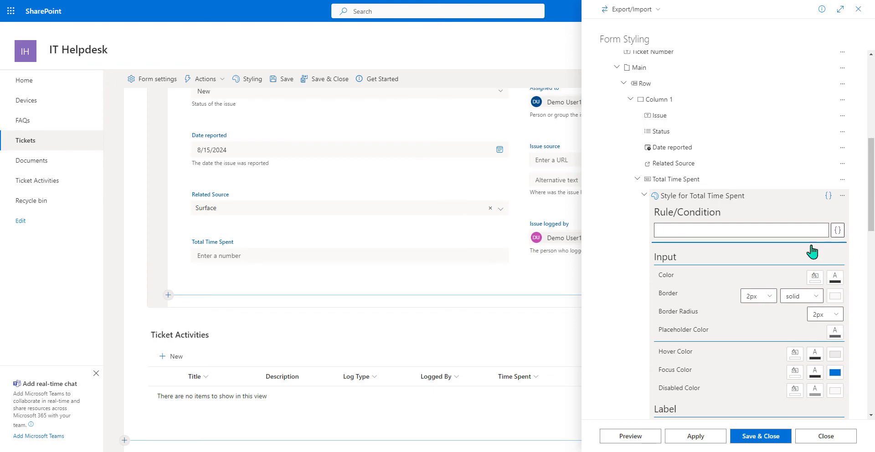
left_click(655, 233)
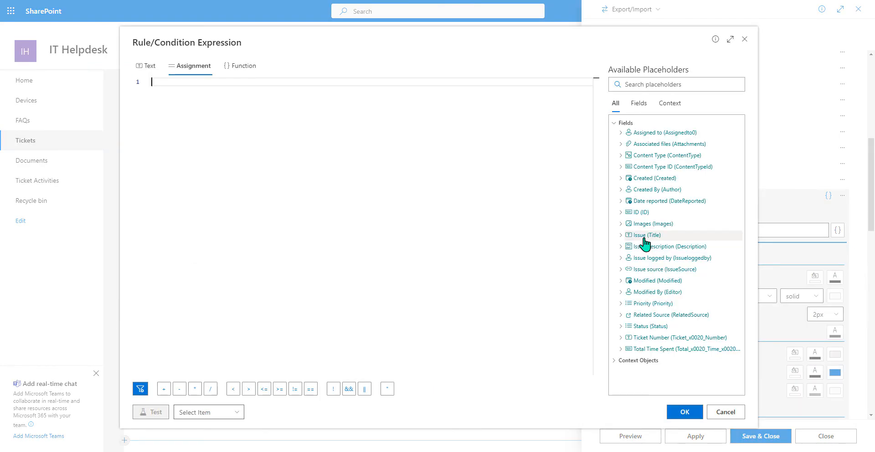
left_click(655, 349)
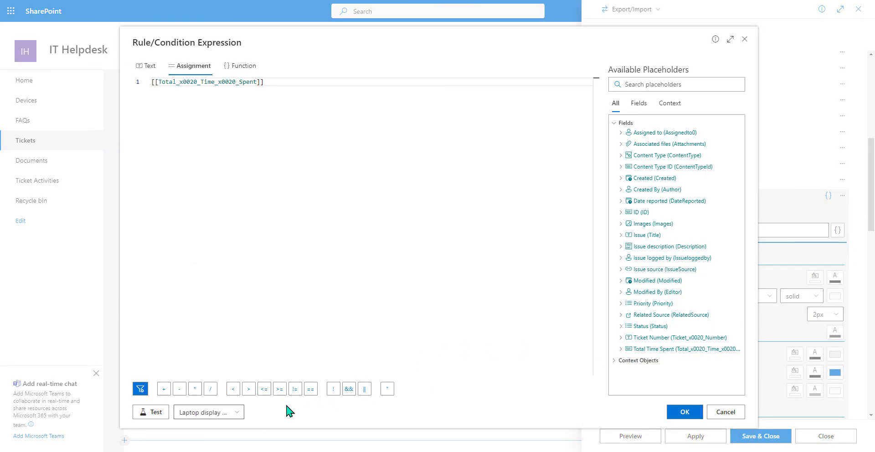
left_click(279, 388)
type("5")
left_click(674, 412)
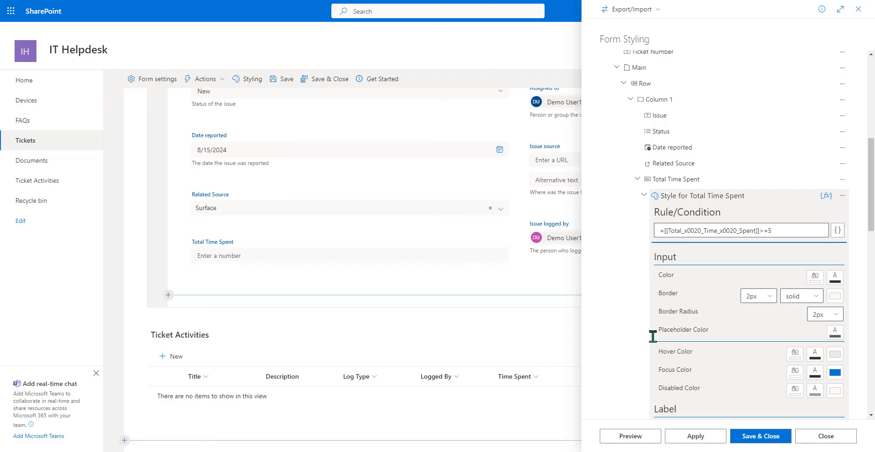
- Give the style a red input border and light pink background, preview it, and save
scroll(727, 317, "down", 3)
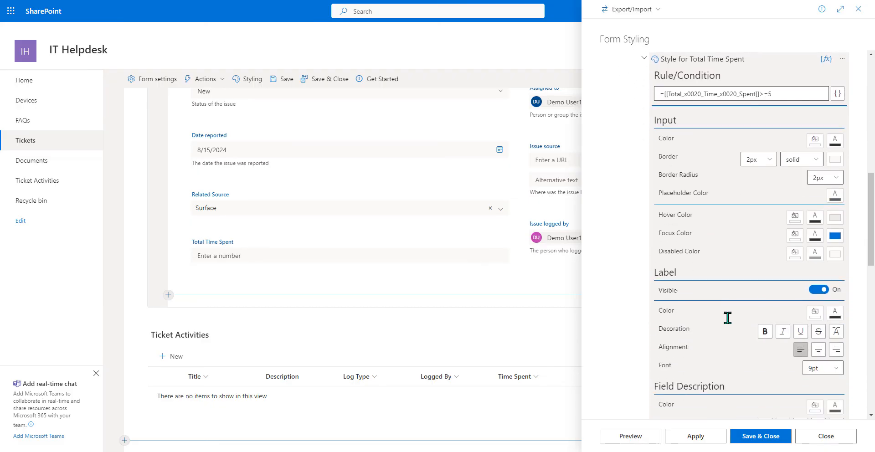
left_click(833, 165)
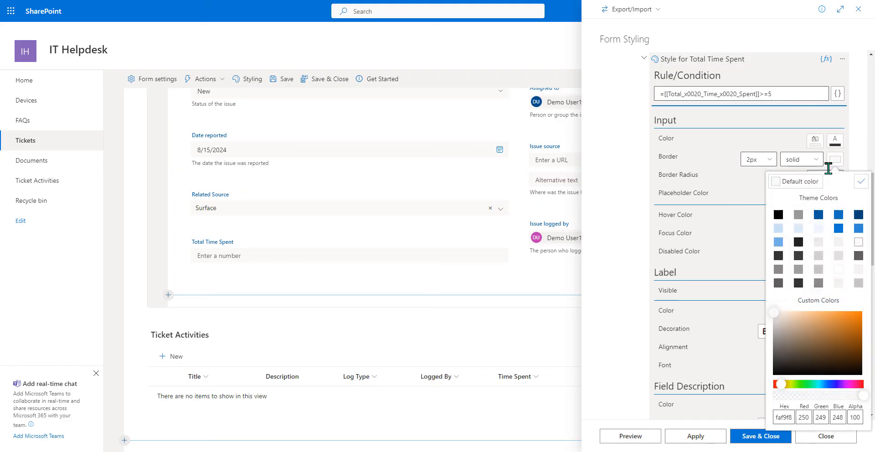
left_click_drag(779, 386, 766, 387)
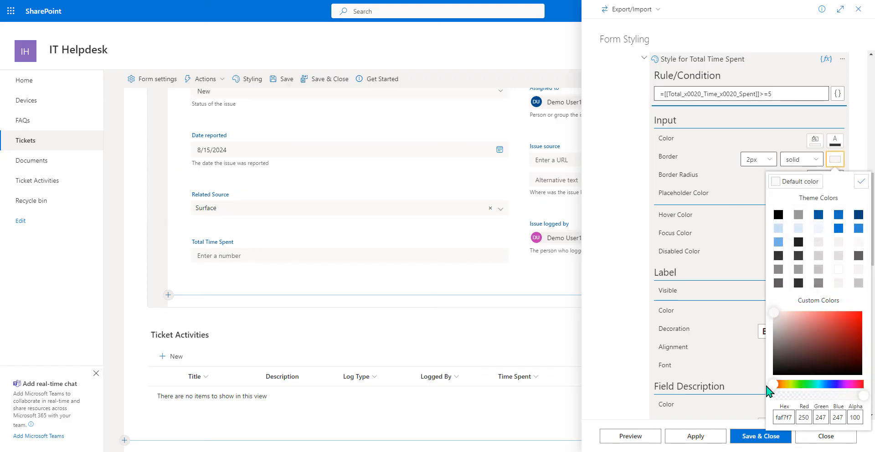
left_click(857, 324)
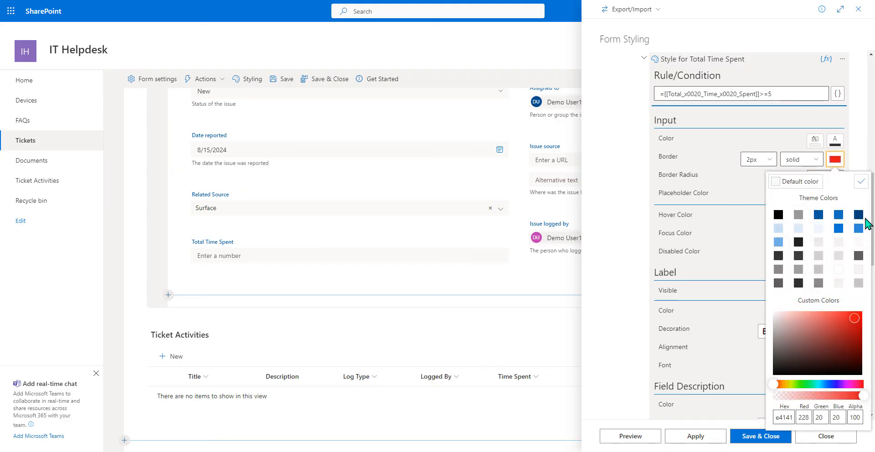
left_click(860, 182)
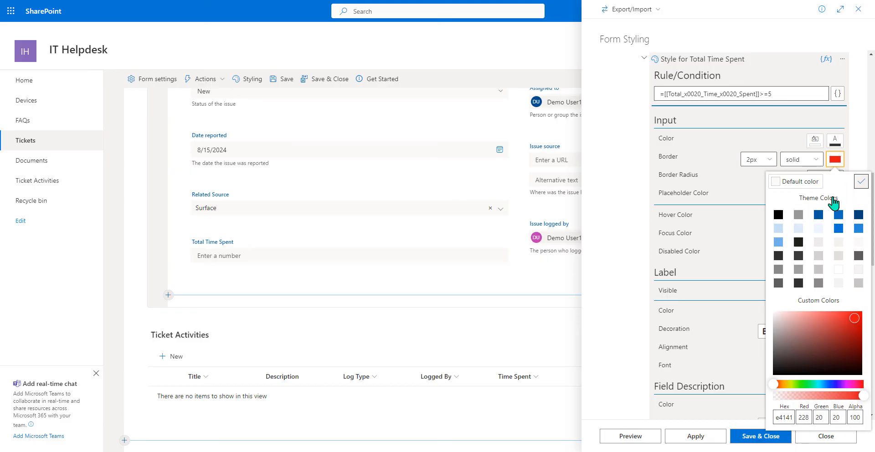
left_click(815, 141)
left_click(838, 291)
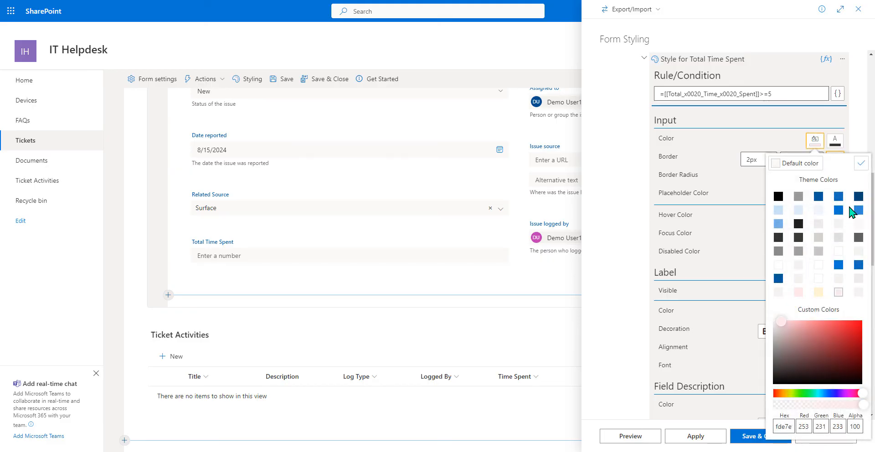
left_click(851, 177)
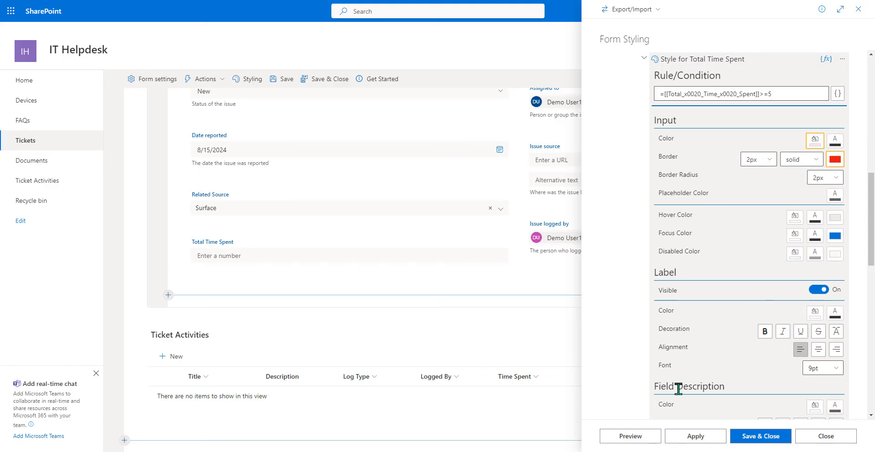
left_click(631, 435)
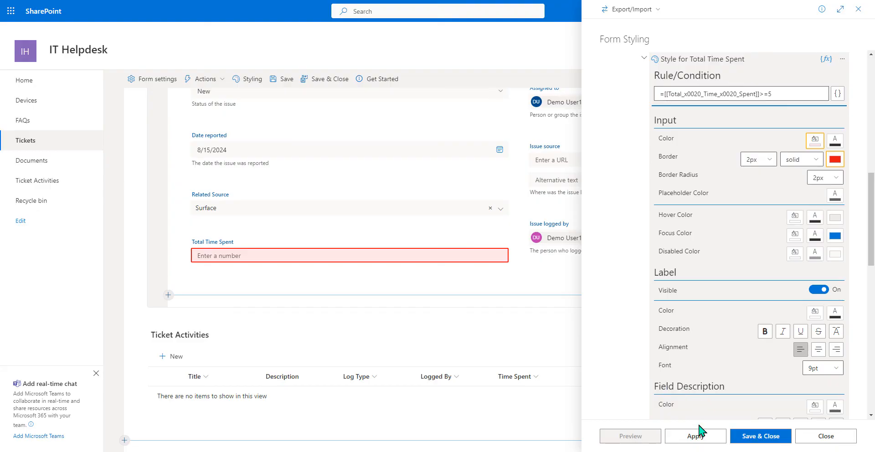
left_click(748, 438)
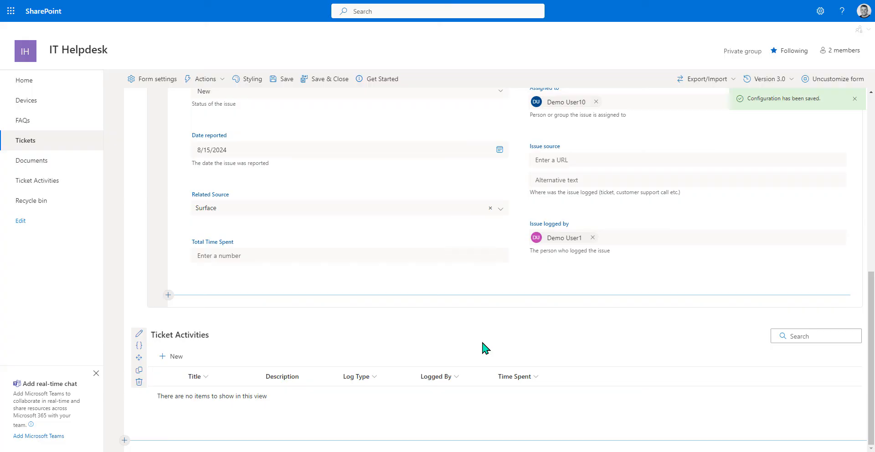
scroll(475, 324, "up", 1)
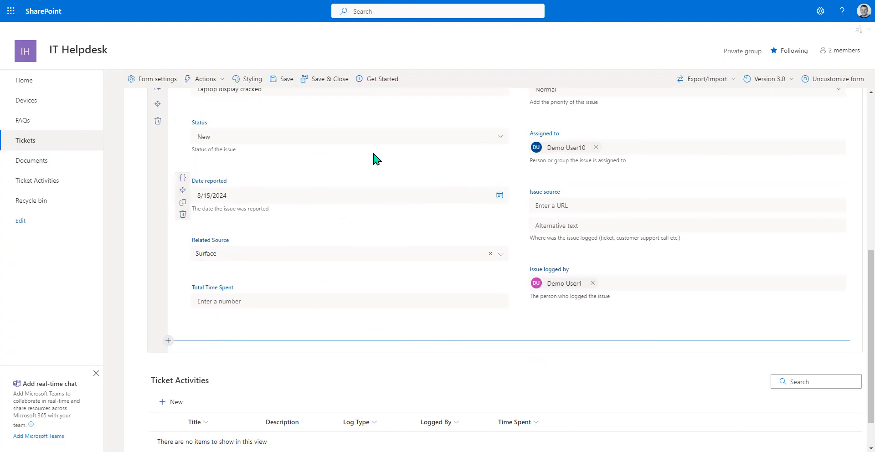
- Create a new command bar action named Close Ticket with the closepane icon and start its On Click actions
left_click(371, 137)
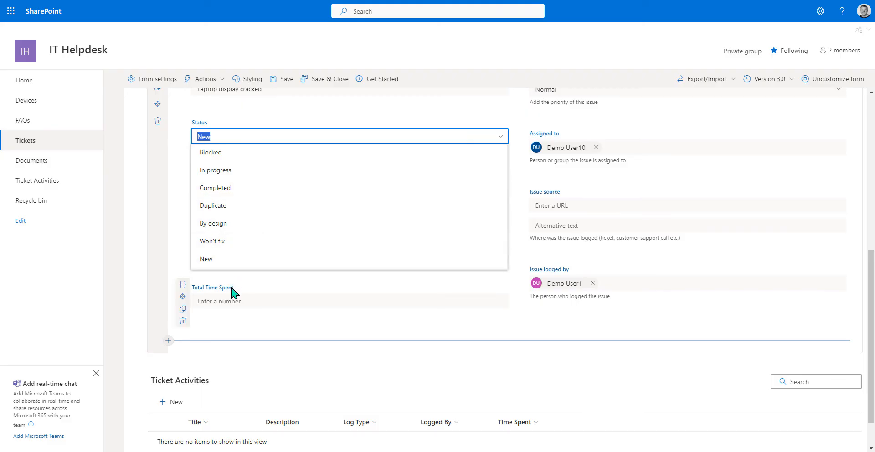
left_click(217, 82)
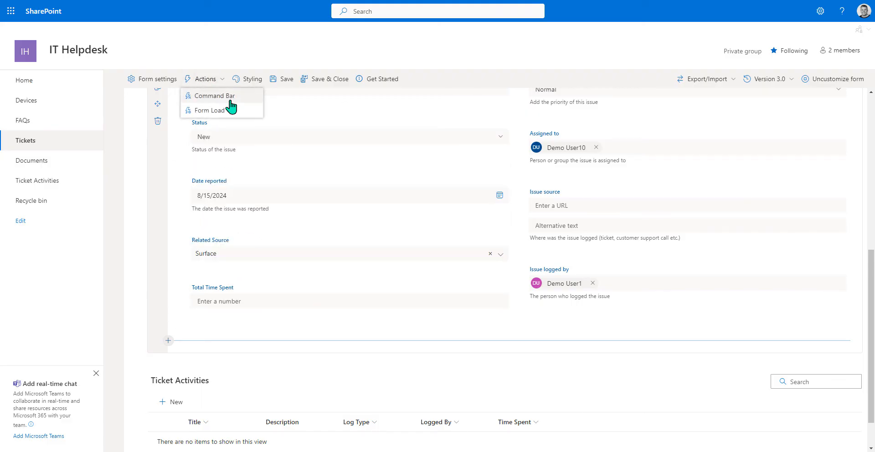
left_click(230, 98)
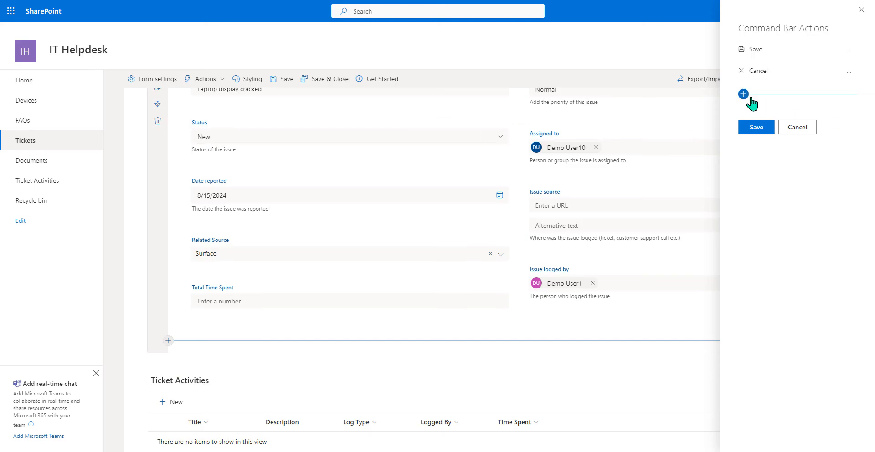
left_click(743, 93)
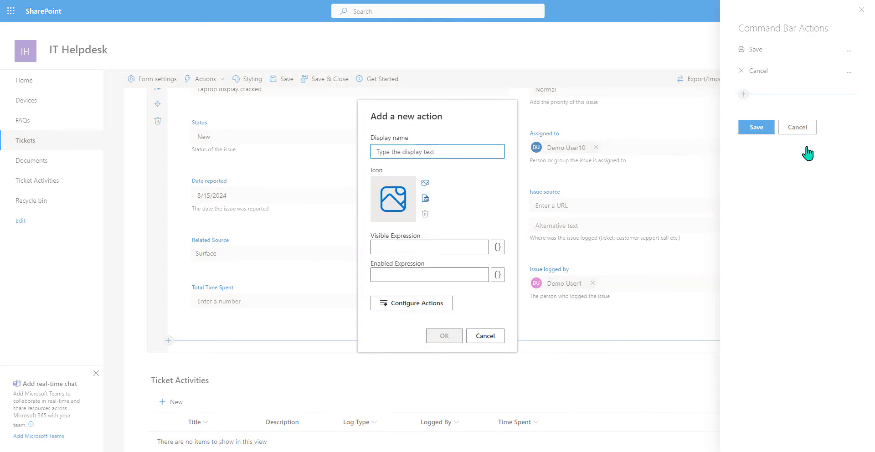
type("C")
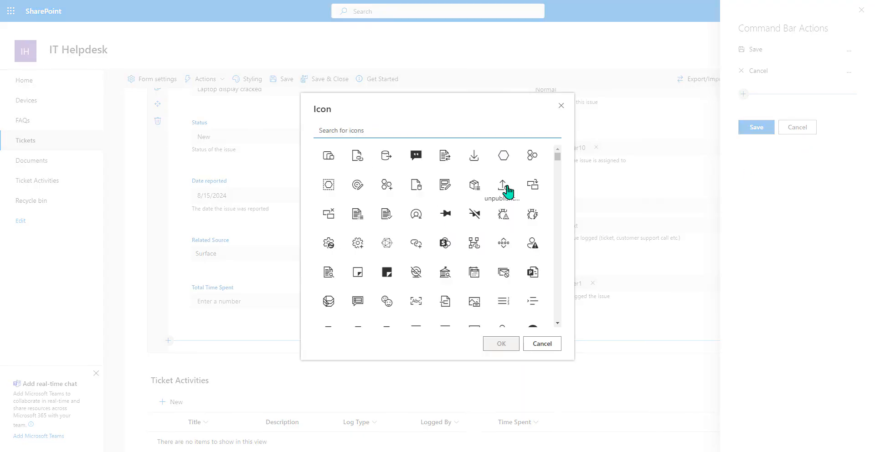
type("close")
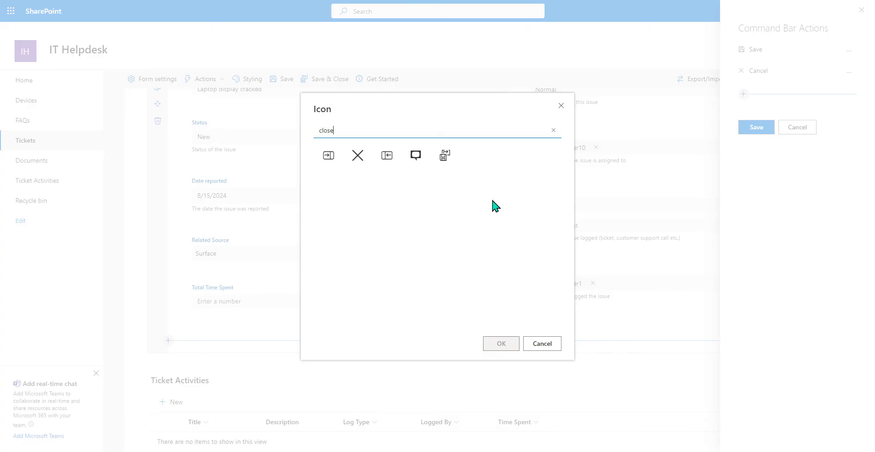
left_click(387, 156)
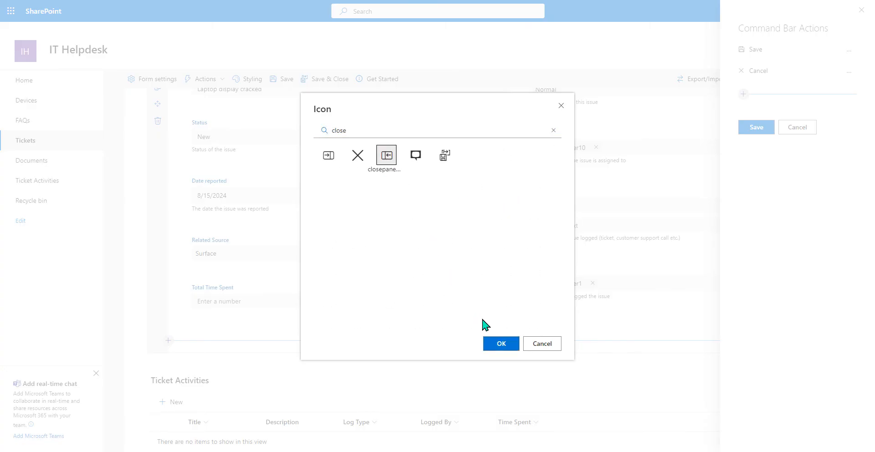
left_click(501, 343)
left_click(424, 304)
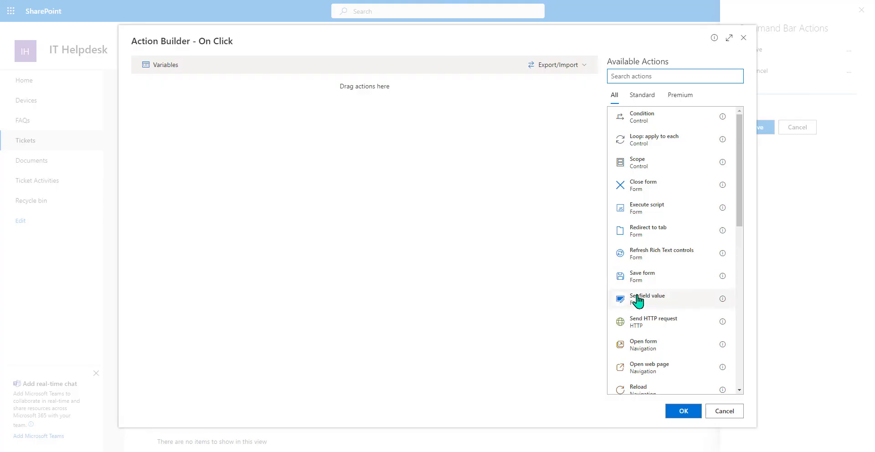
- Add On Click steps: set Status to Completed, save the form, then send an email
left_click_drag(636, 302, 499, 240)
left_click(412, 121)
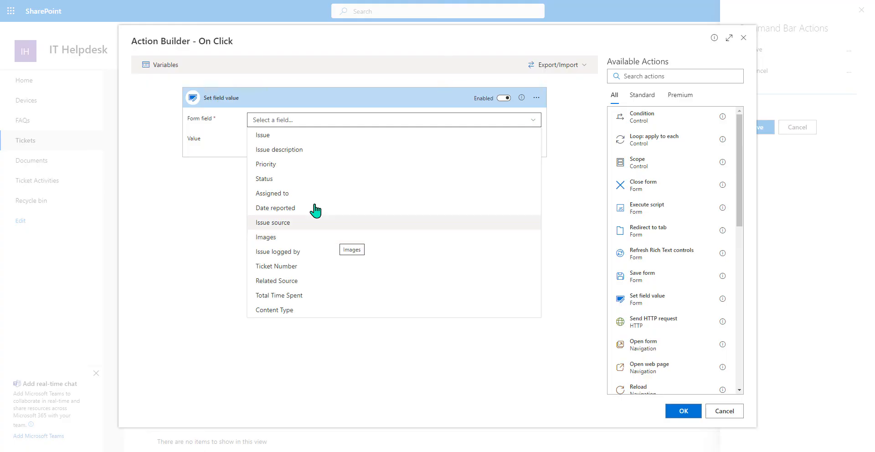
left_click(307, 180)
left_click(342, 138)
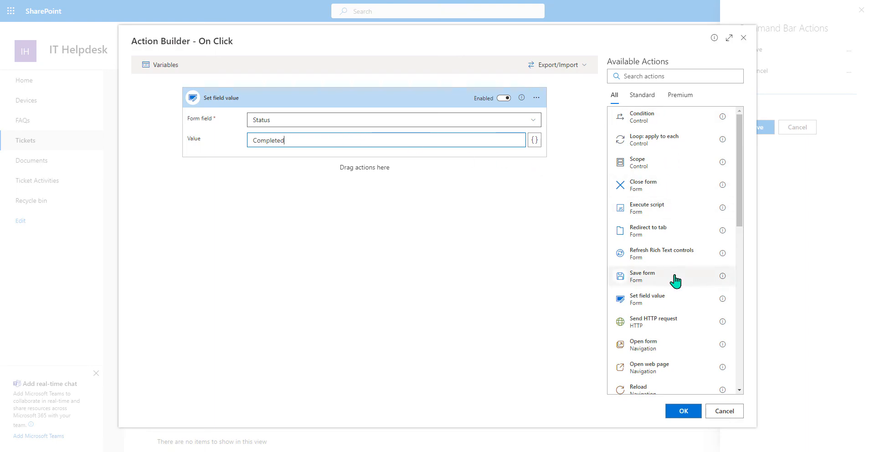
left_click_drag(673, 279, 328, 186)
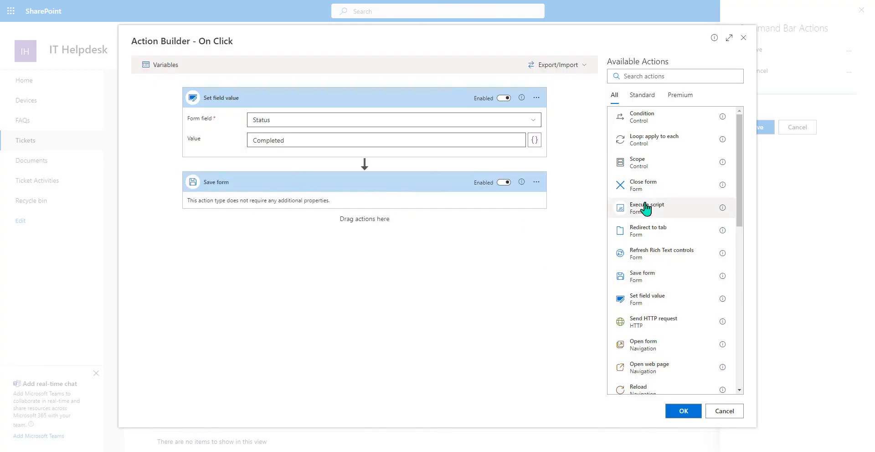
scroll(645, 208, "down", 3)
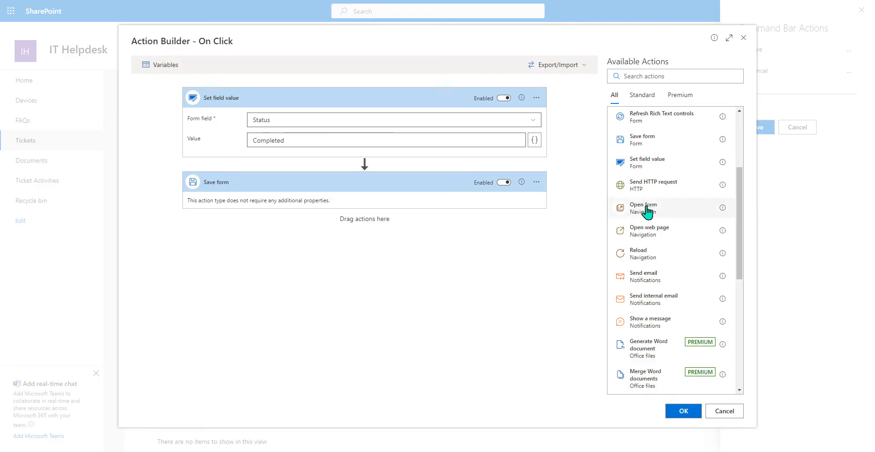
left_click_drag(667, 281, 446, 269)
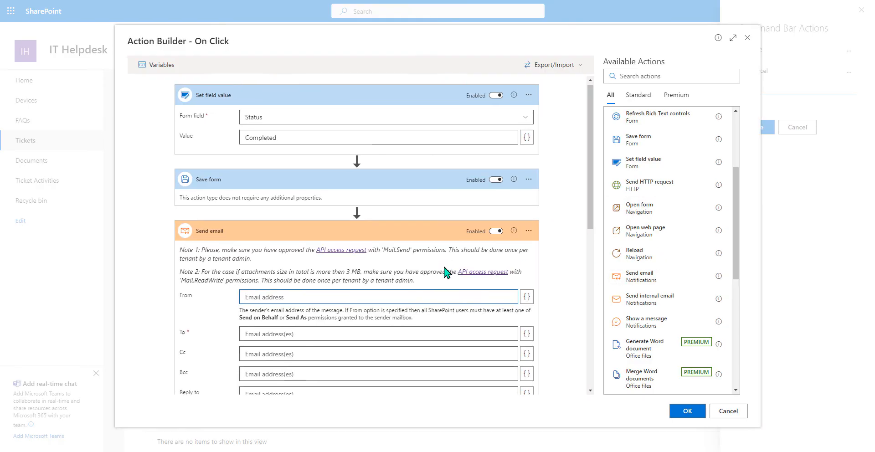
left_click(528, 208)
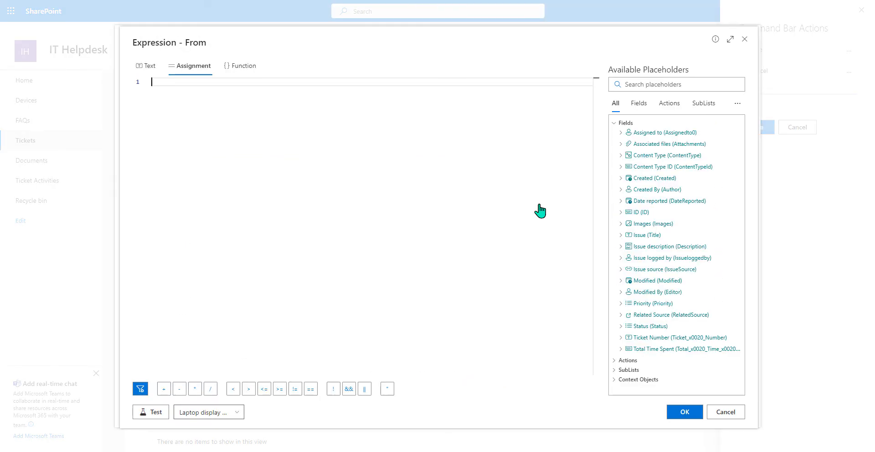
left_click(637, 379)
scroll(648, 302, "down", 1)
left_click(656, 379)
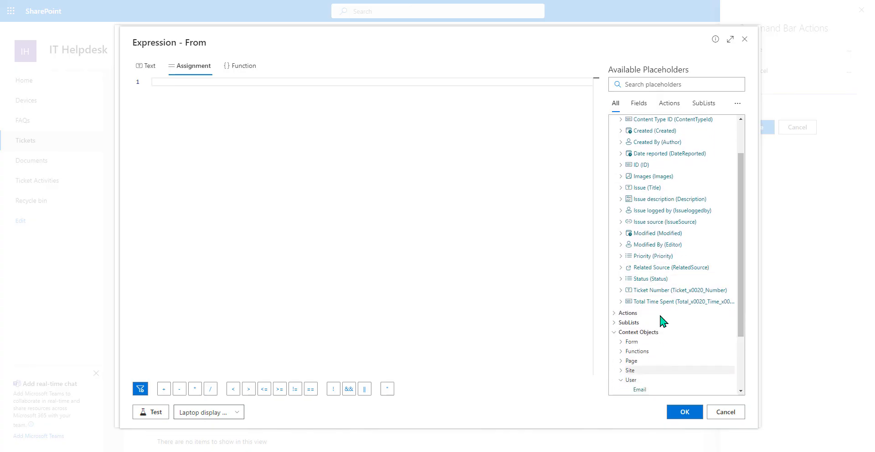
scroll(662, 307, "down", 2)
left_click(652, 314)
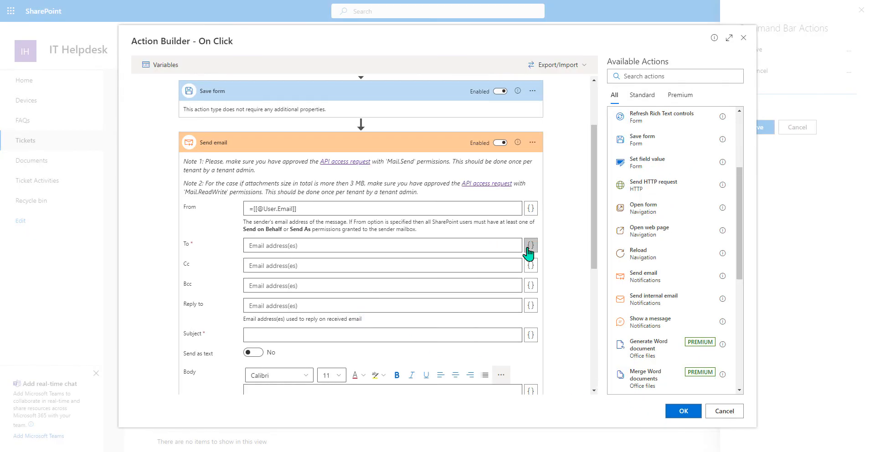
left_click(527, 248)
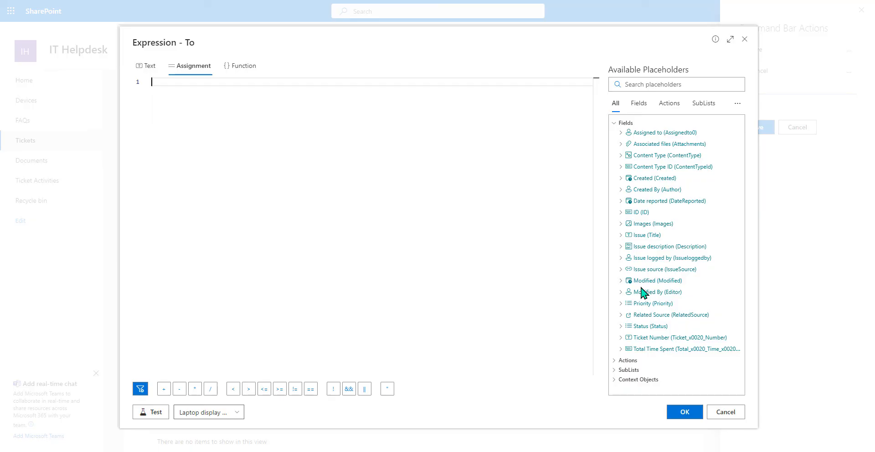
left_click(647, 258)
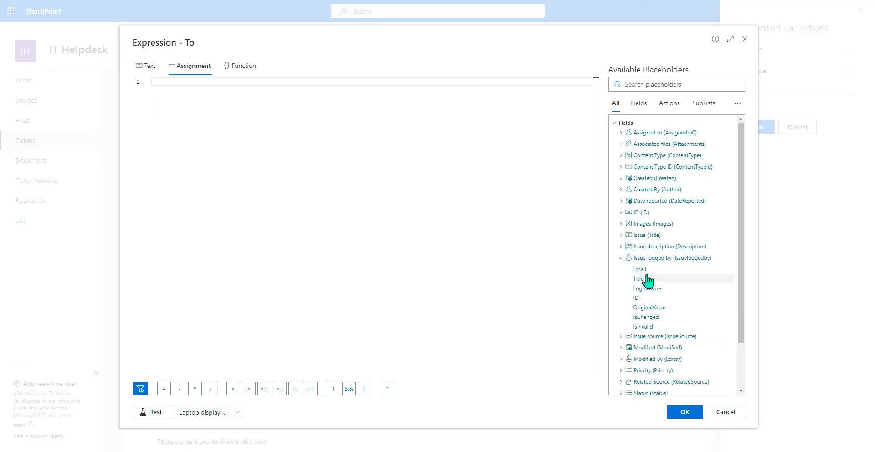
left_click(646, 272)
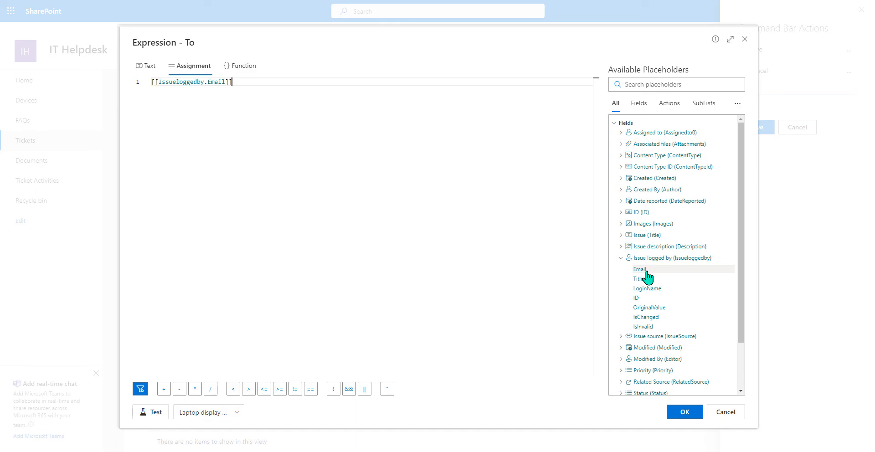
left_click(682, 413)
- Enter subject 'Your Ticket' and body 'Your ticket has been closed!'
scroll(332, 310, "down", 3)
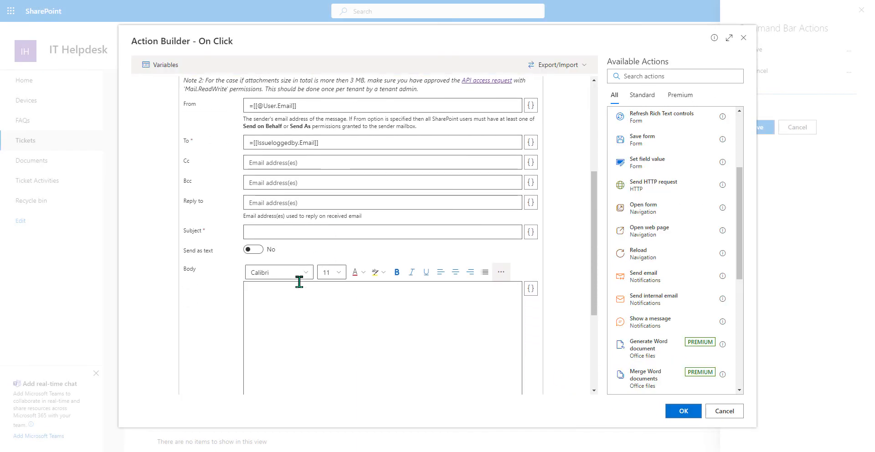
left_click(484, 198)
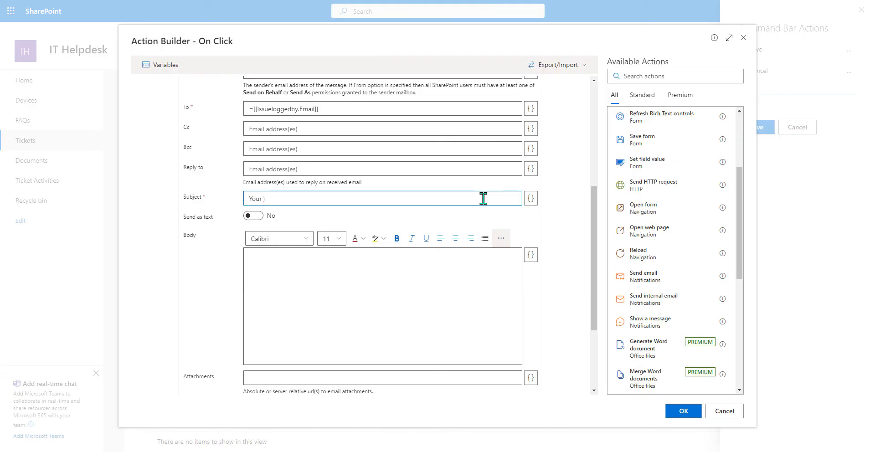
type("Your Ticket")
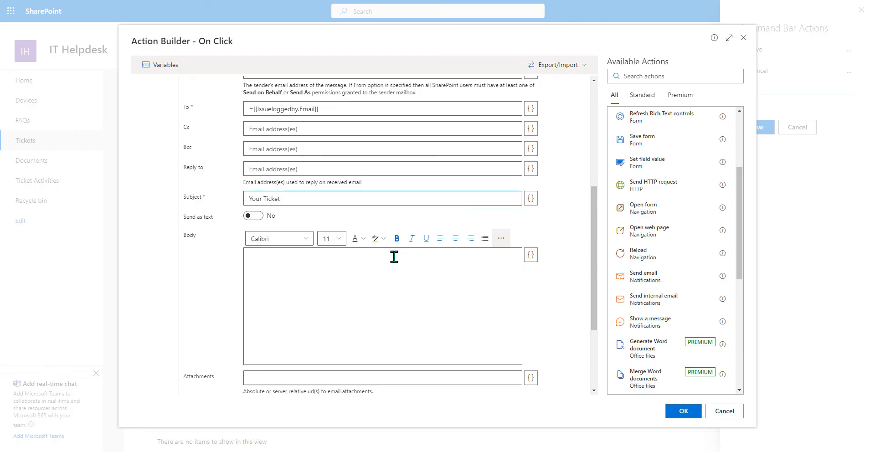
type("Your ticket has been close")
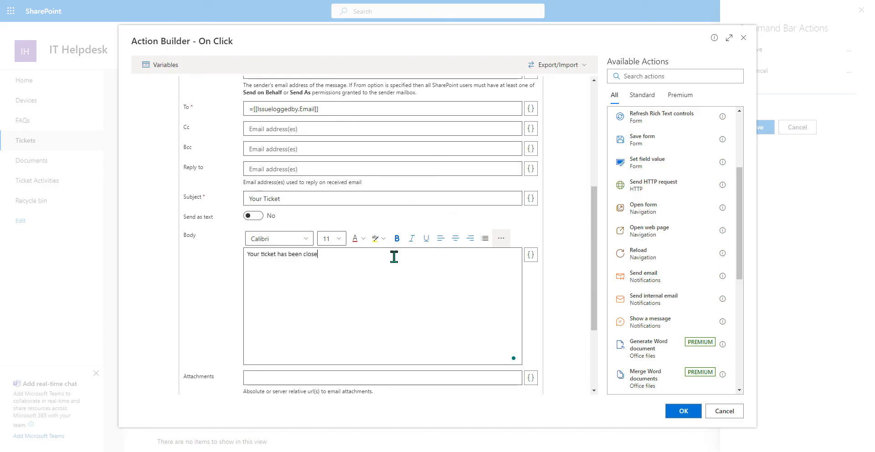
type("d!")
scroll(401, 276, "down", 3)
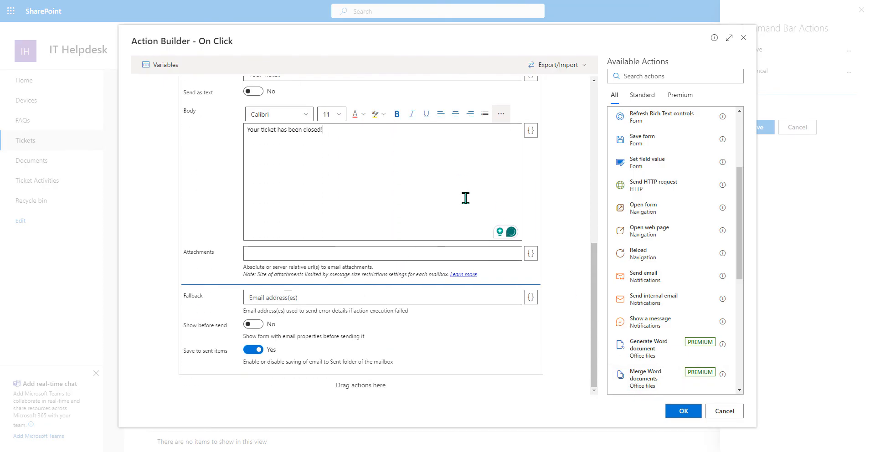
scroll(473, 256, "up", 7)
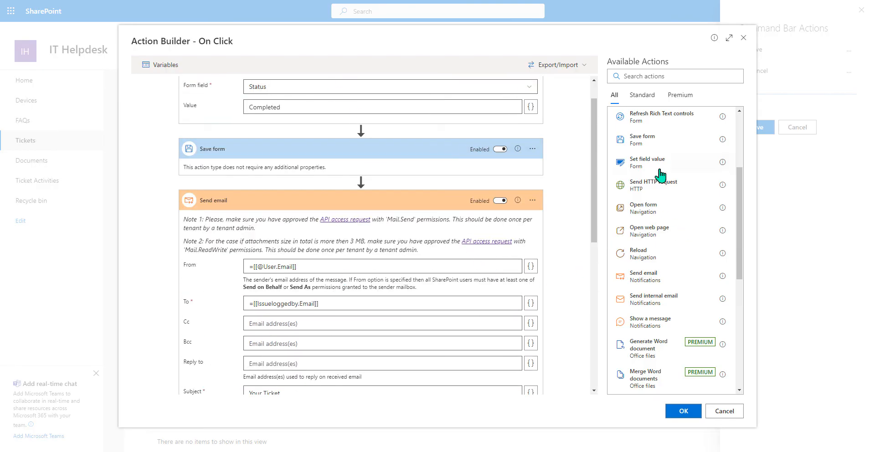
- Search the available actions for 'close', then accept the Close Ticket On Click actions
scroll(660, 152, "up", 3)
left_click(654, 75)
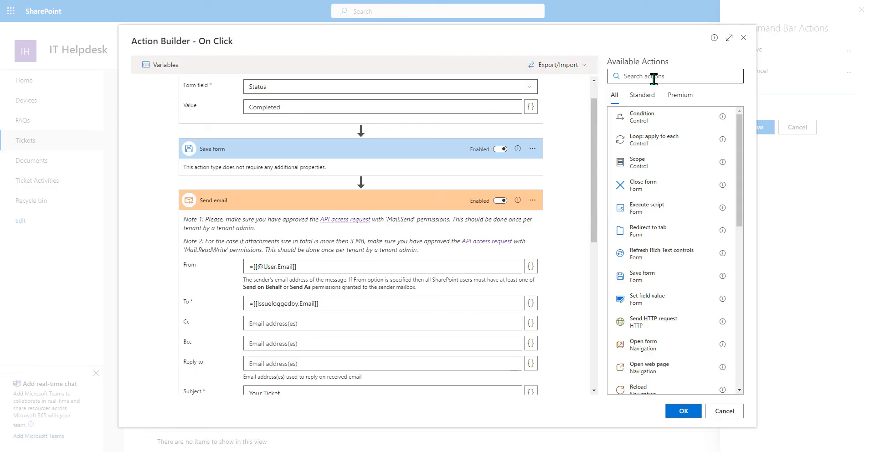
type("close")
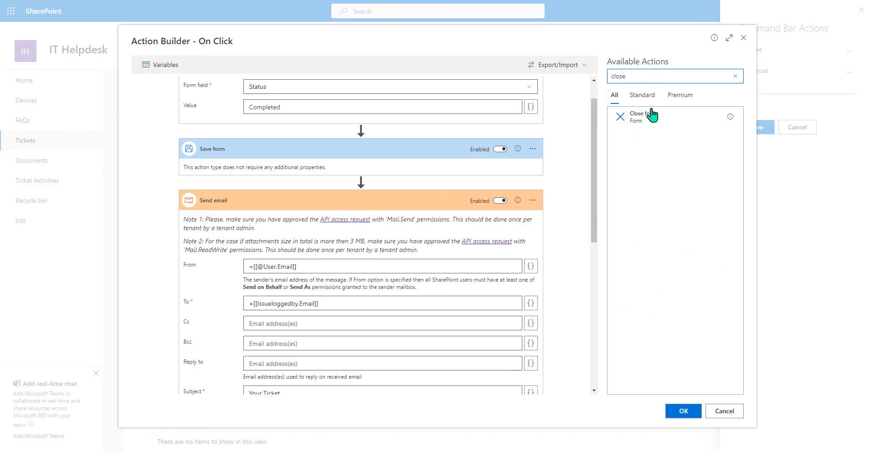
left_click(651, 116)
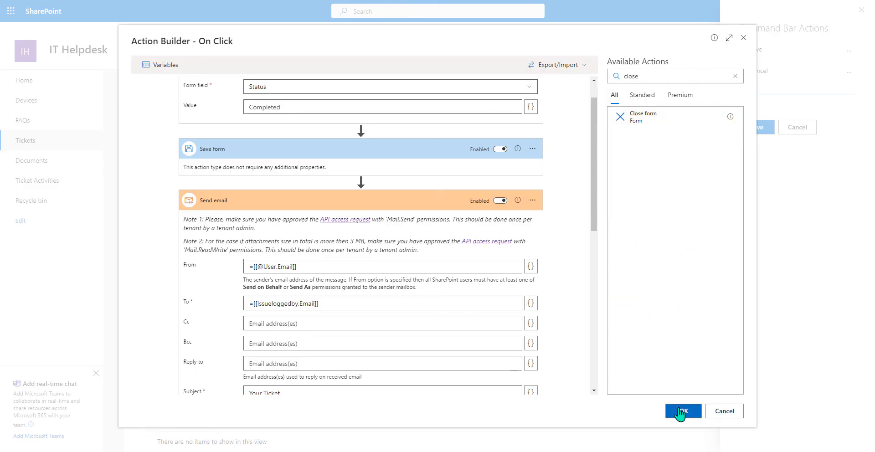
left_click(680, 411)
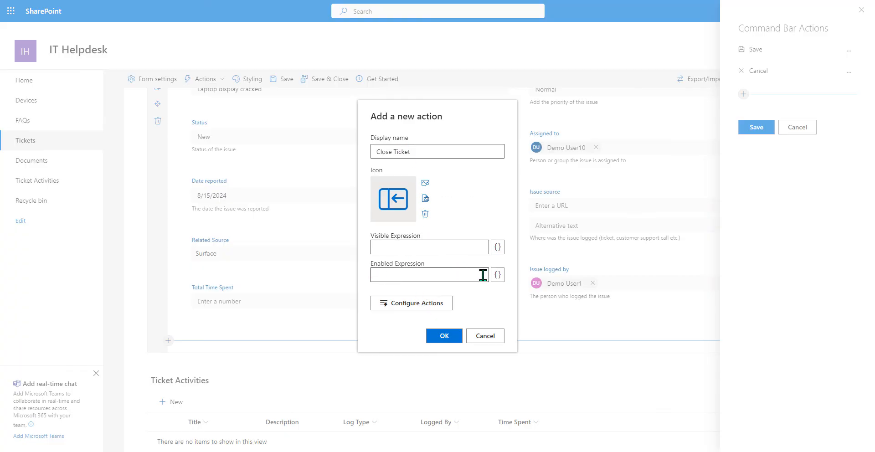
- Enable Close Ticket only for HelpDeskManagers group members, test the condition, and add the action
left_click(497, 274)
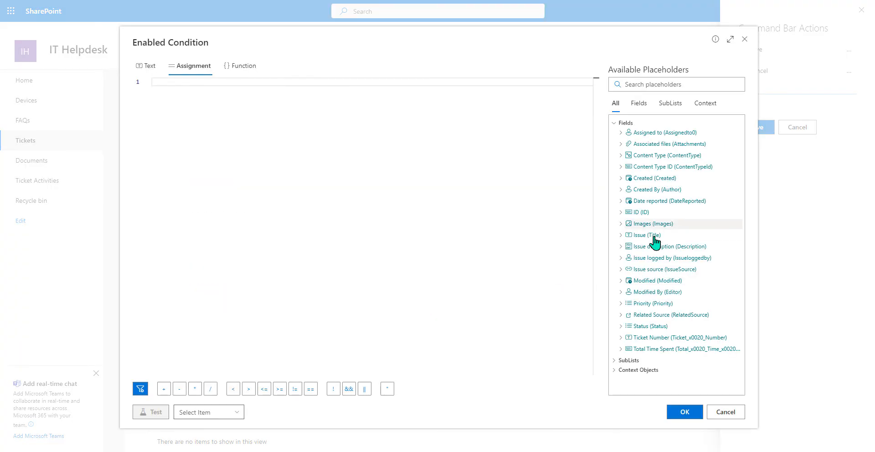
left_click(637, 370)
scroll(674, 260, "down", 1)
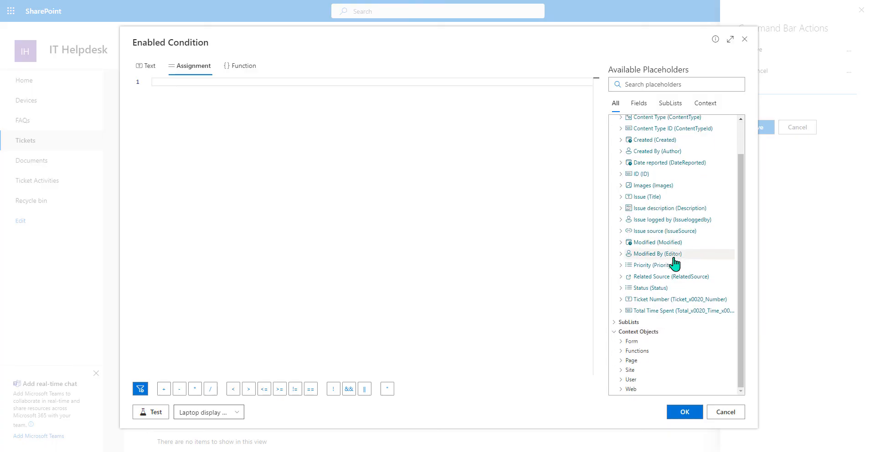
left_click(647, 380)
scroll(656, 255, "down", 2)
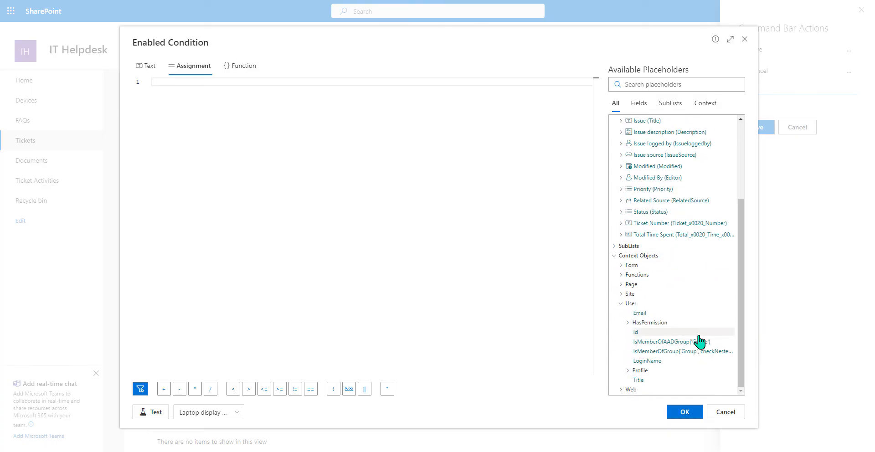
left_click(677, 342)
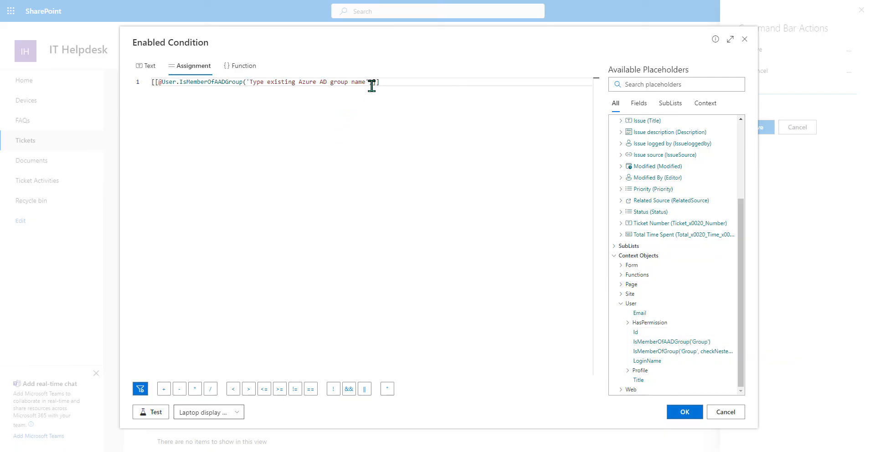
left_click_drag(365, 81, 250, 82)
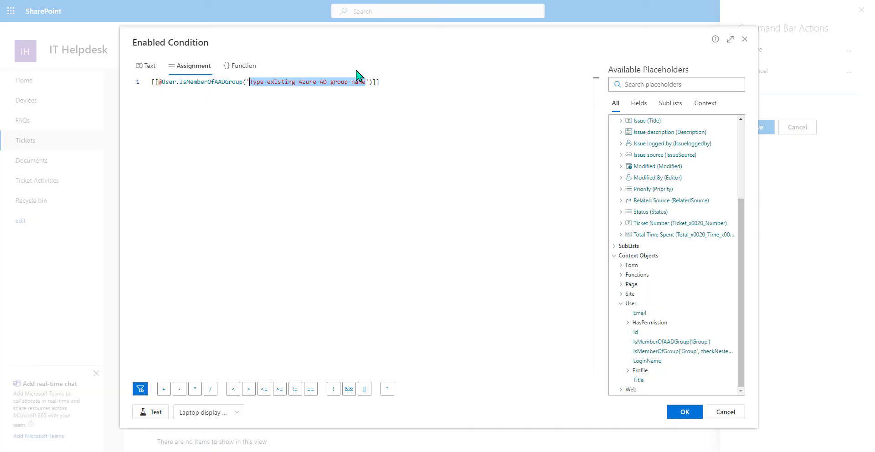
type("HelpDeskManagers")
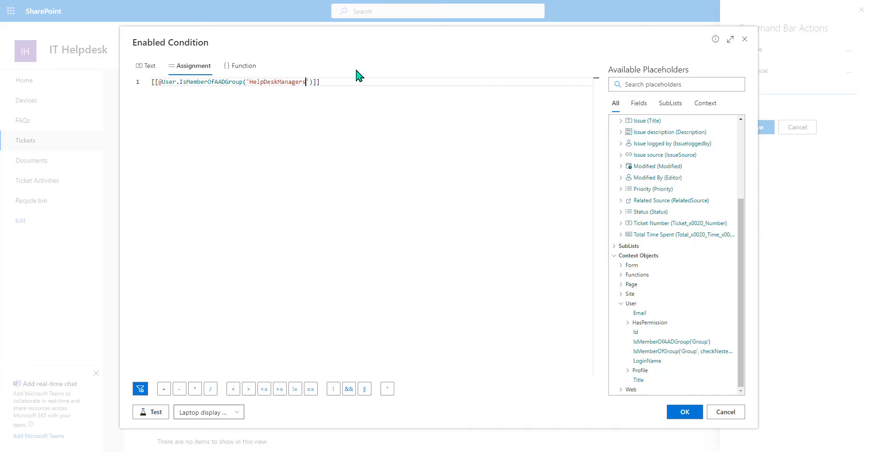
left_click(154, 411)
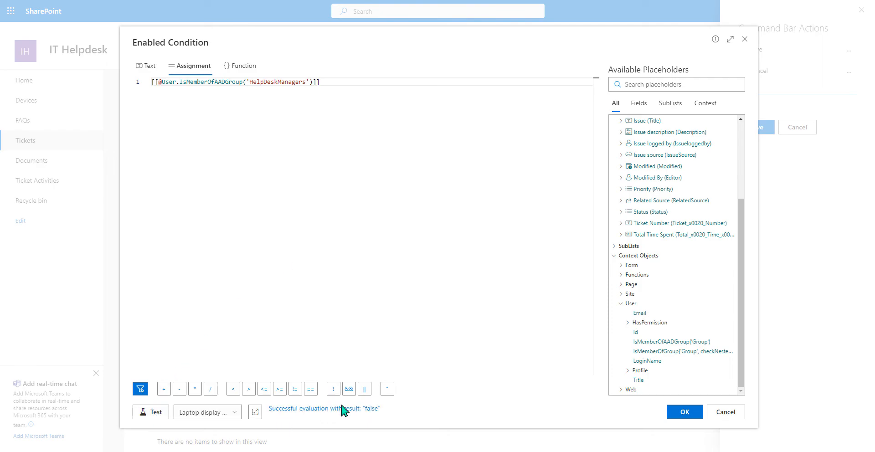
left_click(685, 412)
left_click(429, 335)
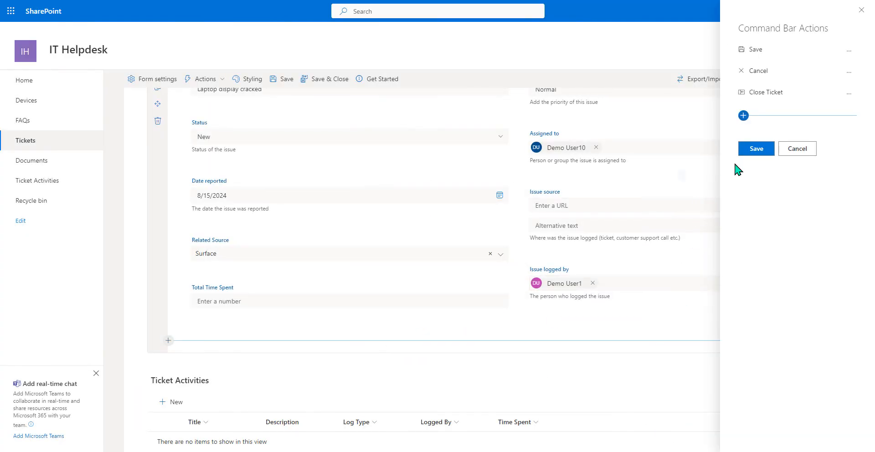
- Save the command bar actions, export the edit form as Tickets_EditForm.json, and save and close
left_click(756, 151)
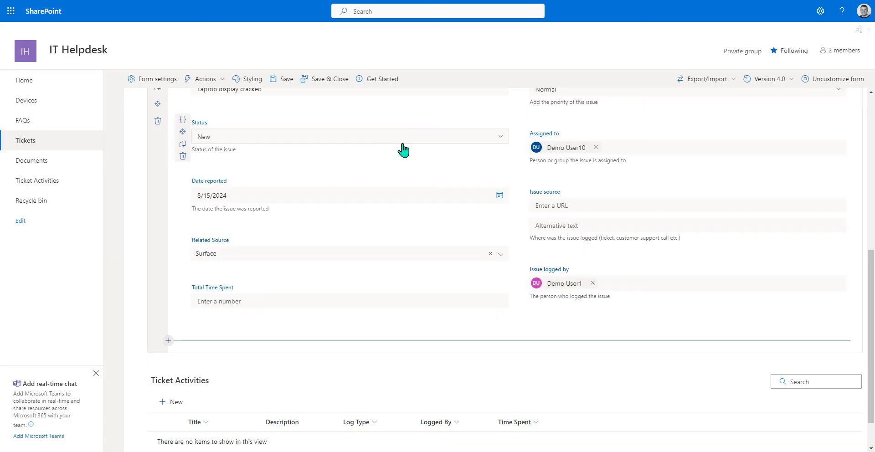
scroll(397, 153, "up", 4)
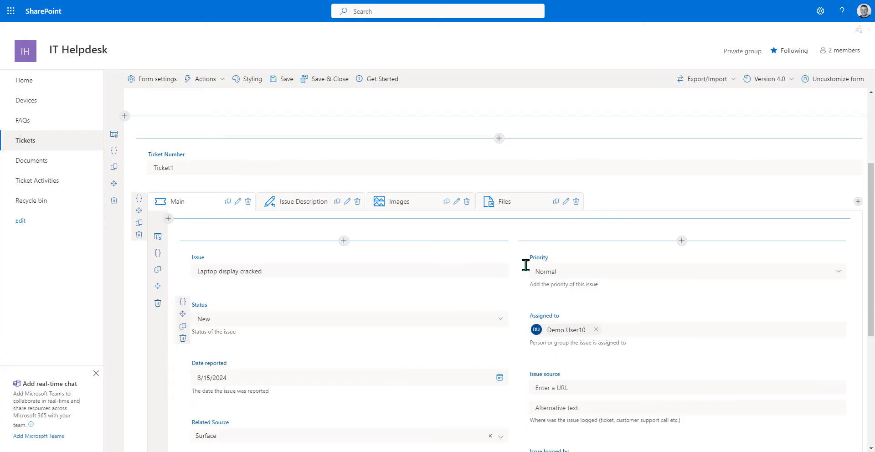
left_click(734, 80)
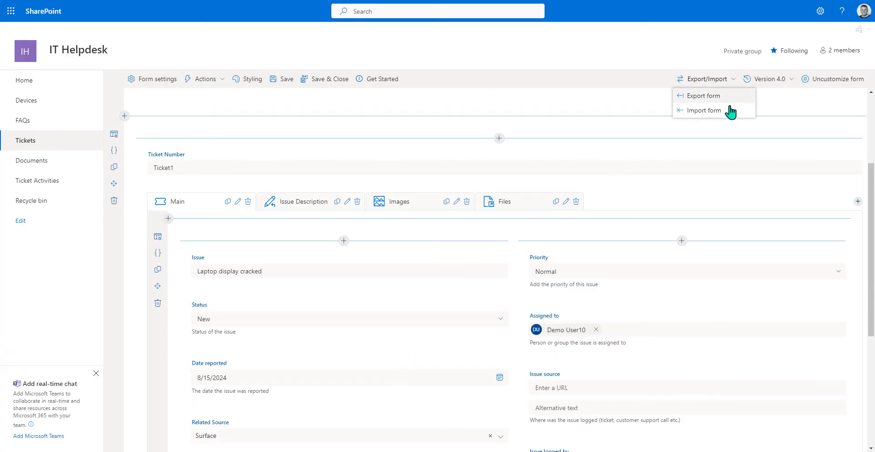
left_click(725, 94)
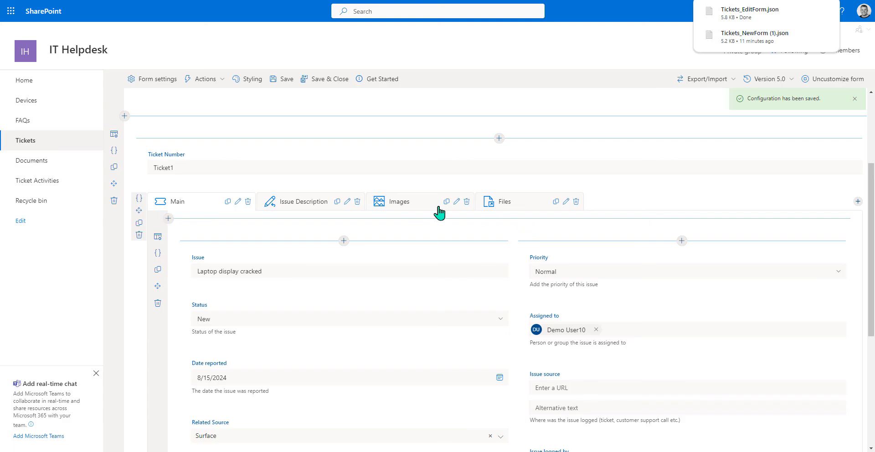
left_click(330, 81)
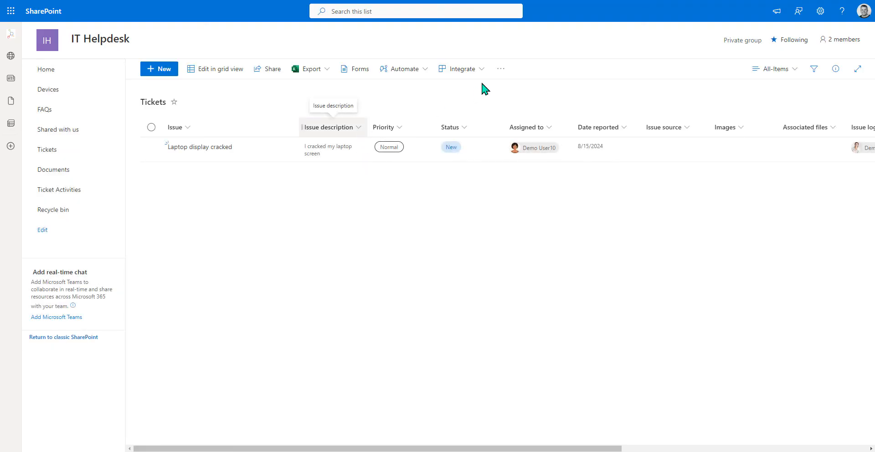
- Open Lightning Forms for the Tickets list and start customizing the DispForm.aspx display form
left_click(502, 71)
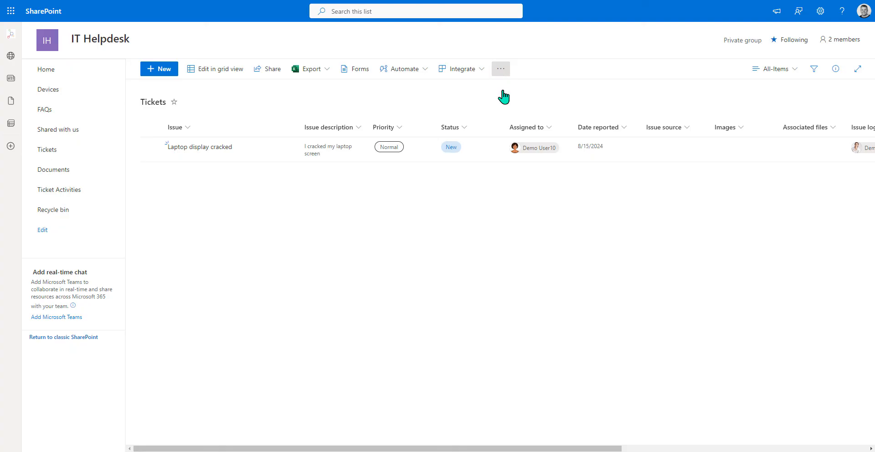
left_click(659, 235)
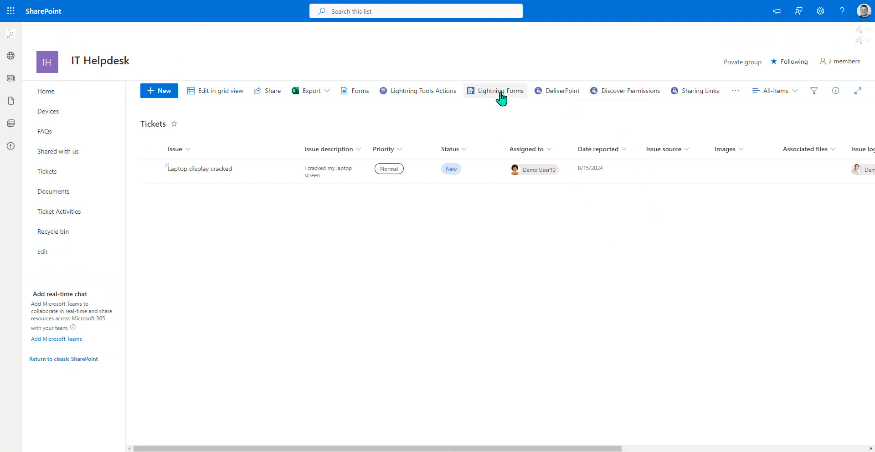
left_click(500, 93)
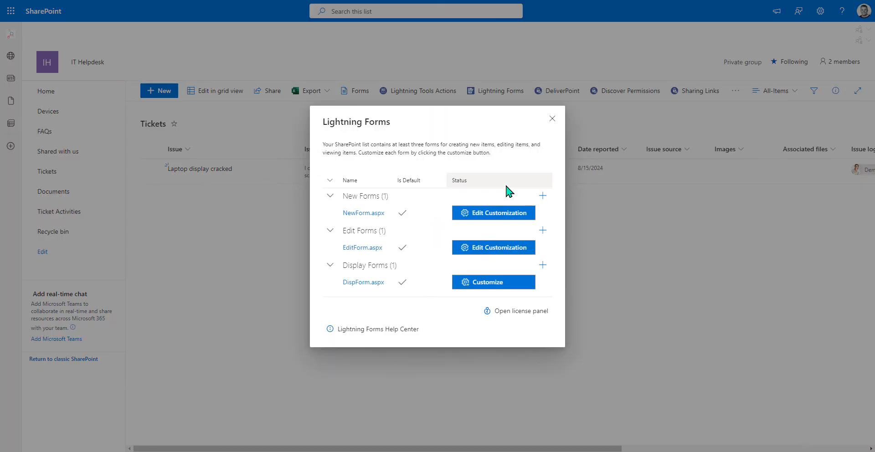
left_click(479, 283)
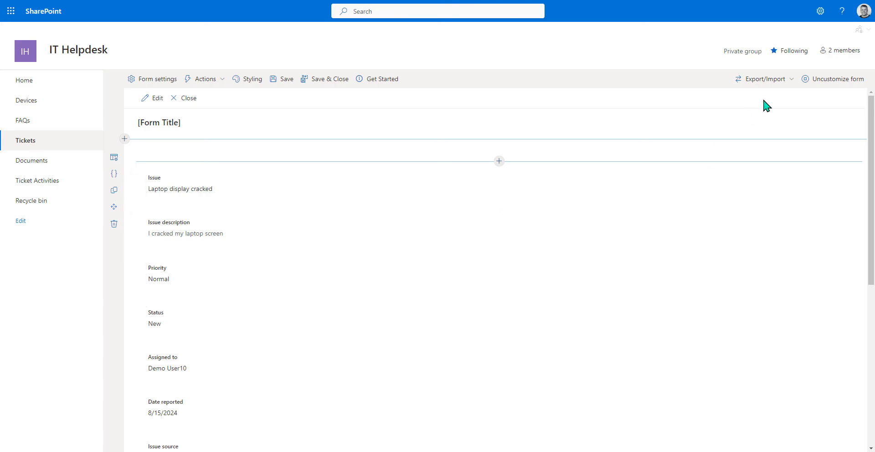
left_click(766, 81)
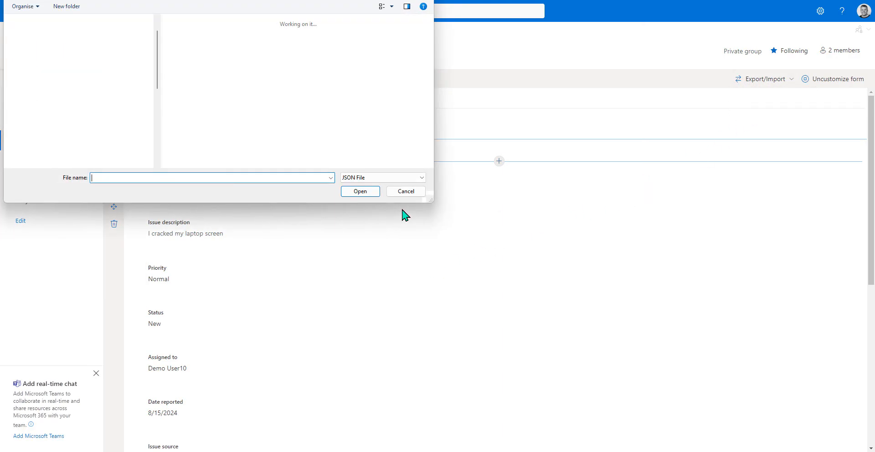
- Import Tickets_EditForm.json into the display form, leaving out command bar actions
left_click(229, 47)
double_click(229, 46)
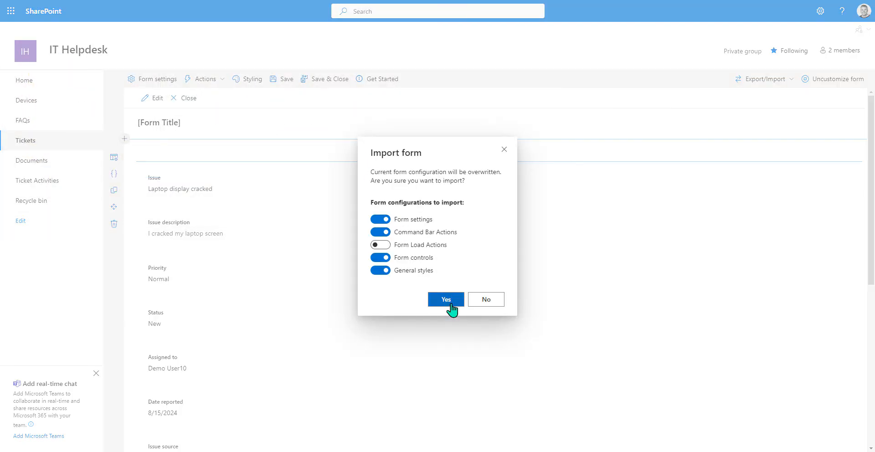
left_click(378, 232)
left_click(436, 303)
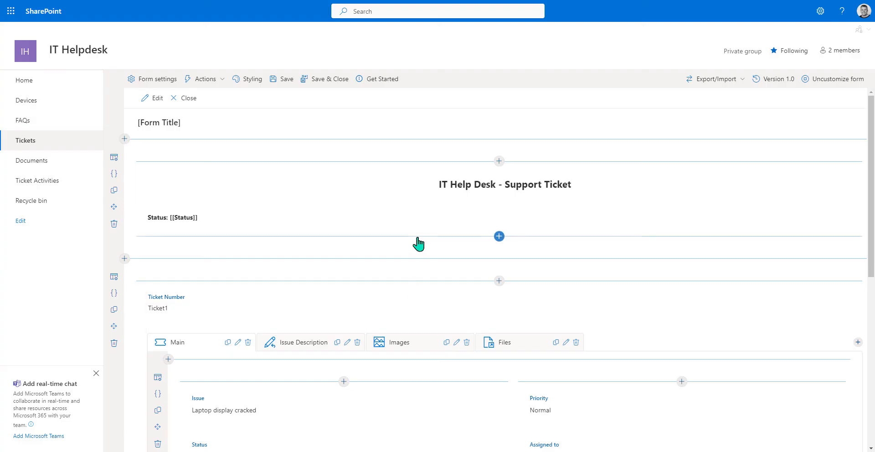
- Save the display form and open the 'Laptop display cracked' ticket for editing
left_click(322, 82)
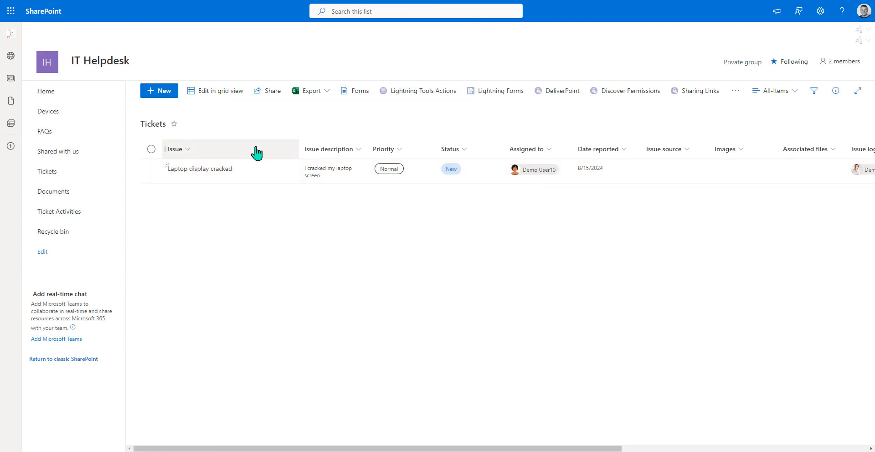
left_click(258, 167)
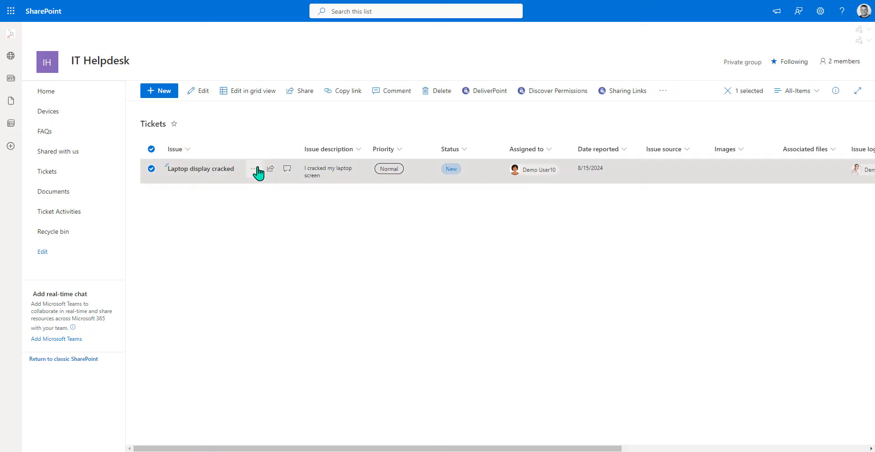
left_click(256, 168)
left_click(282, 185)
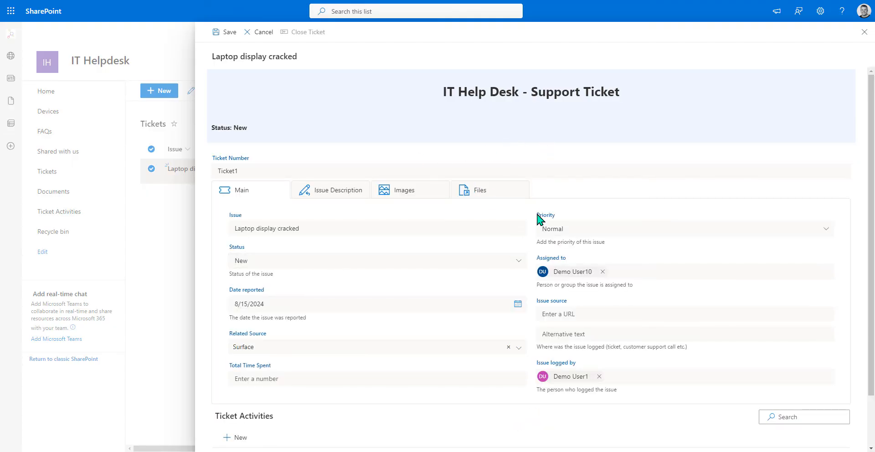
- Change the ticket's Status to In progress
left_click(519, 260)
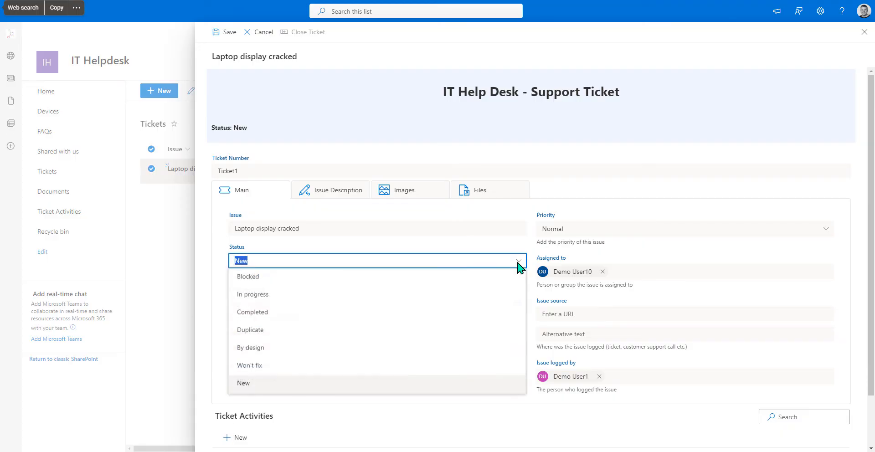
left_click(378, 301)
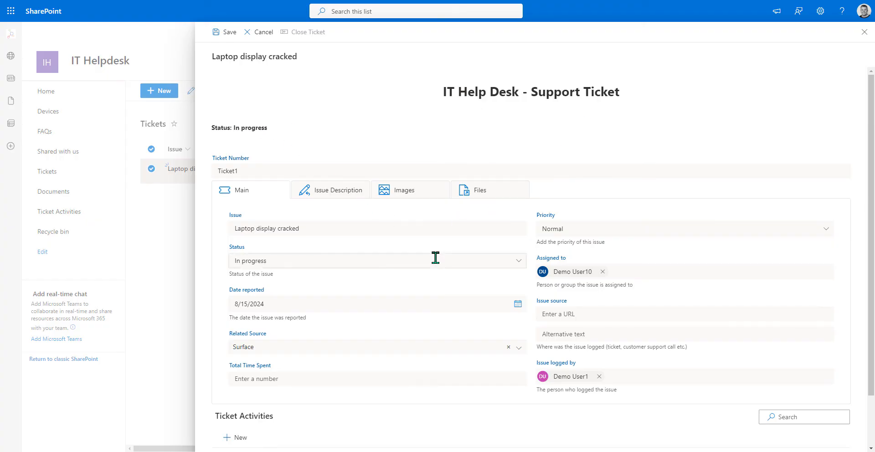
scroll(435, 258, "down", 1)
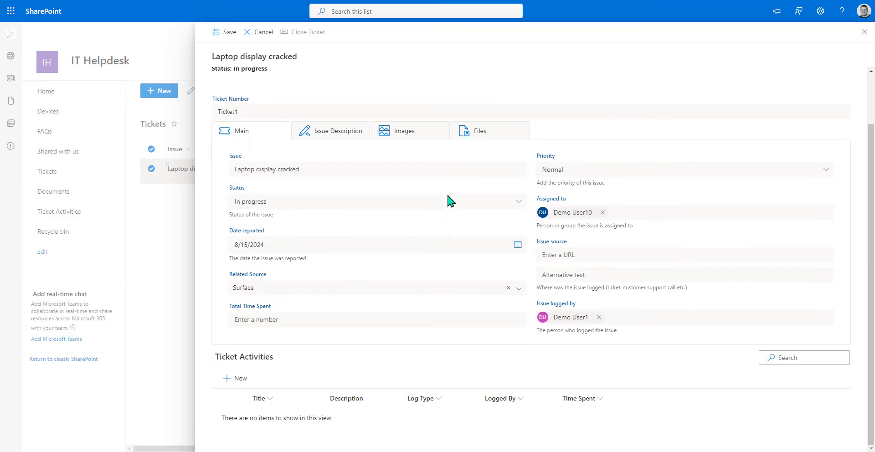
- Add a 'Call to laptop owner' activity of type Call, logged by the demo user, with 1 time spent
left_click(238, 379)
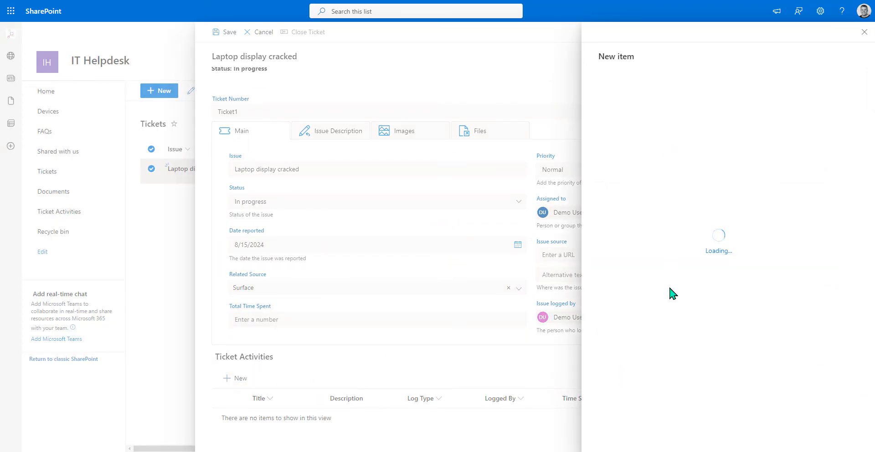
left_click(635, 96)
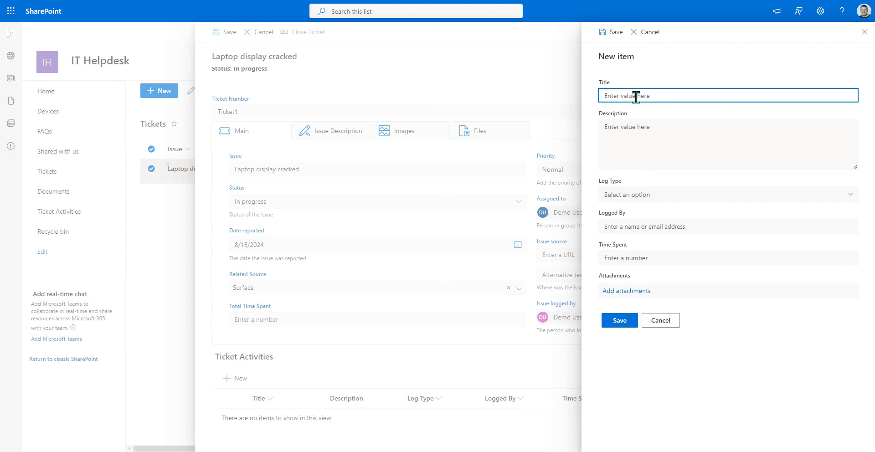
type("Call to laptop owner")
left_click(636, 195)
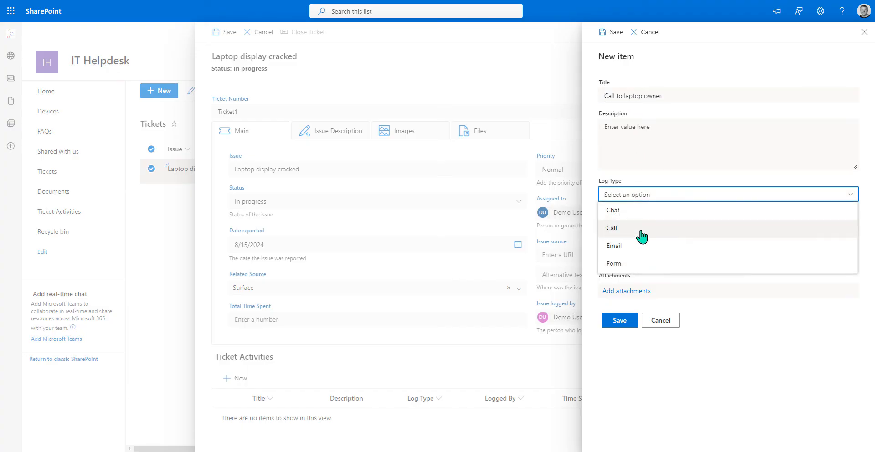
left_click(640, 233)
left_click(631, 228)
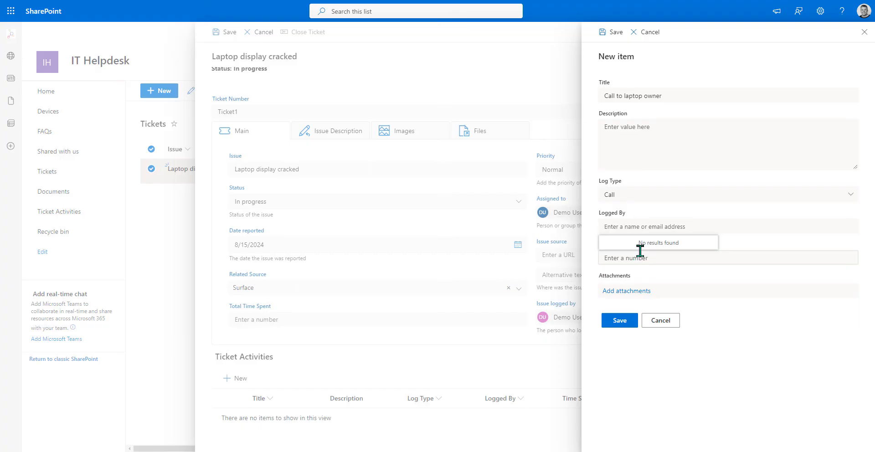
type("demo user5")
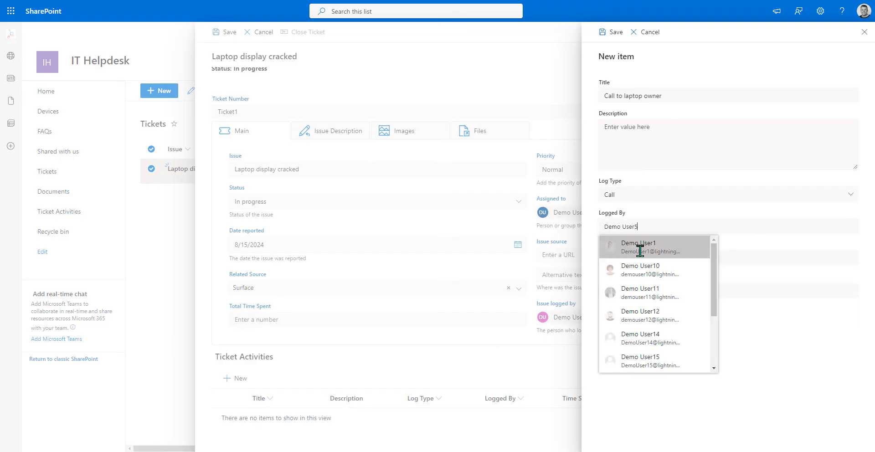
left_click(638, 248)
key("Tab")
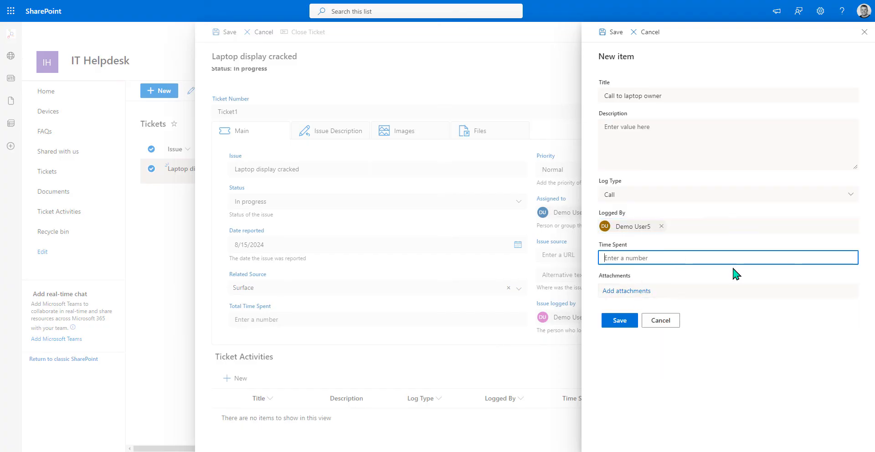
type("1")
left_click(625, 321)
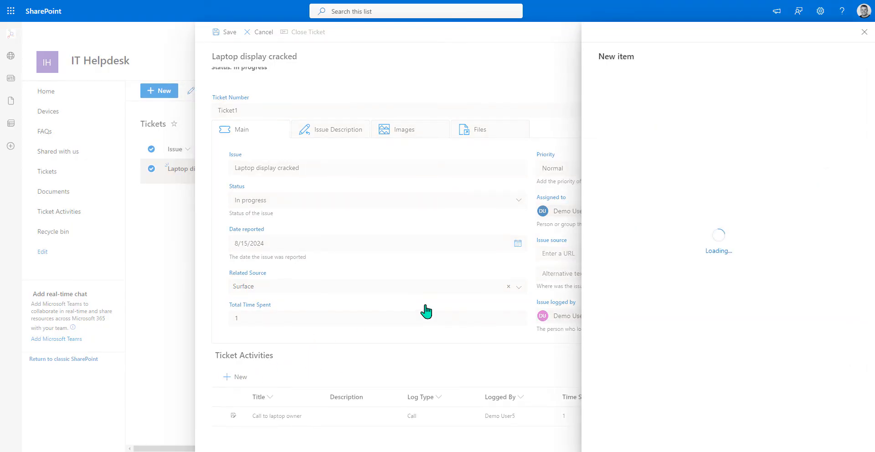
- Start an activity titled 'email to laptop owner' with description 'sent an email requesting insurance information'
left_click(674, 95)
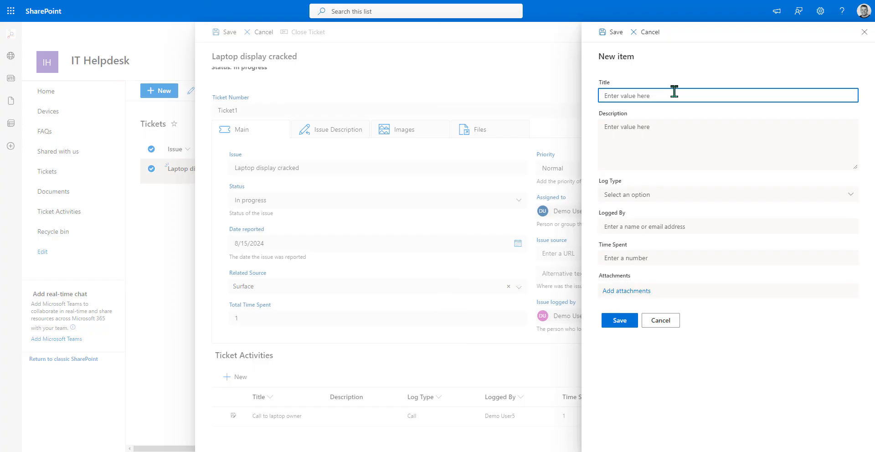
type("email to laopt")
key("BackSpace")
key("BackSpace")
key("BackSpace")
key("BackSpace")
type("ptop own")
left_click(655, 127)
type("sen")
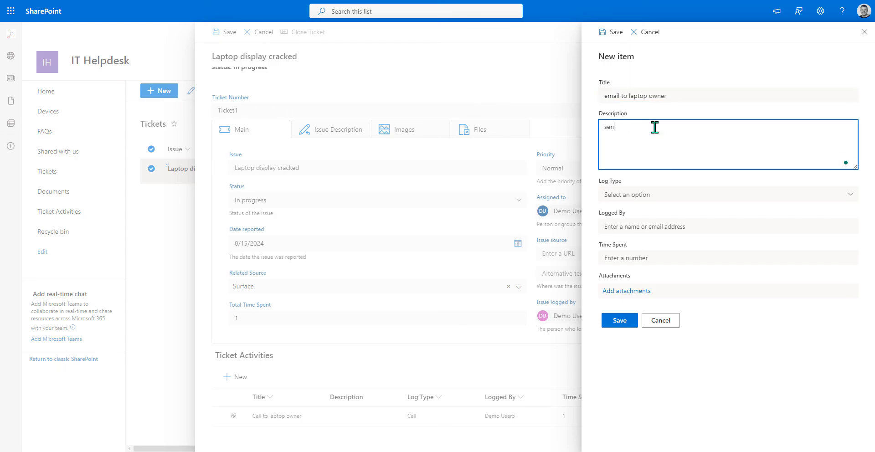
type("t an email requesting insurance informati")
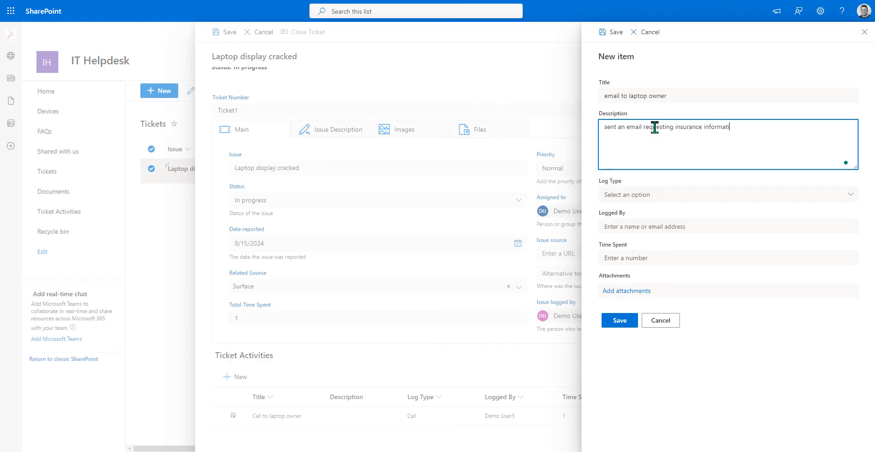
type("on")
- Set log type Email, logged by the demo user, time spent .5, and save the activity
left_click(659, 186)
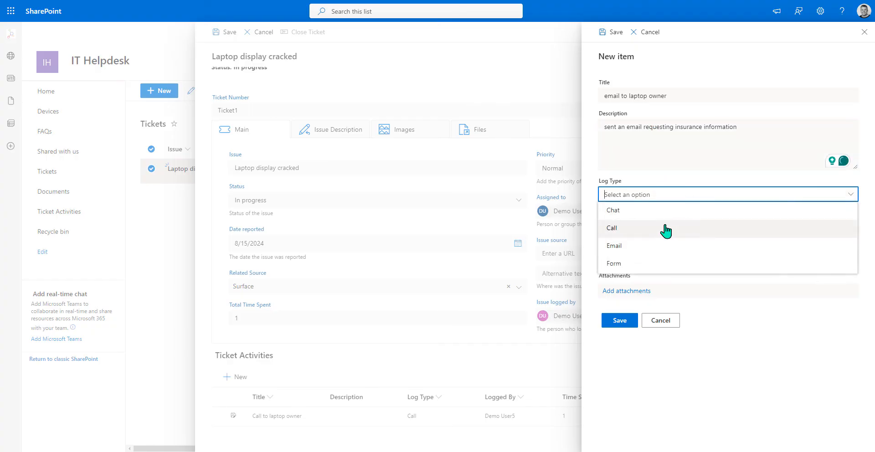
left_click(653, 248)
left_click(658, 227)
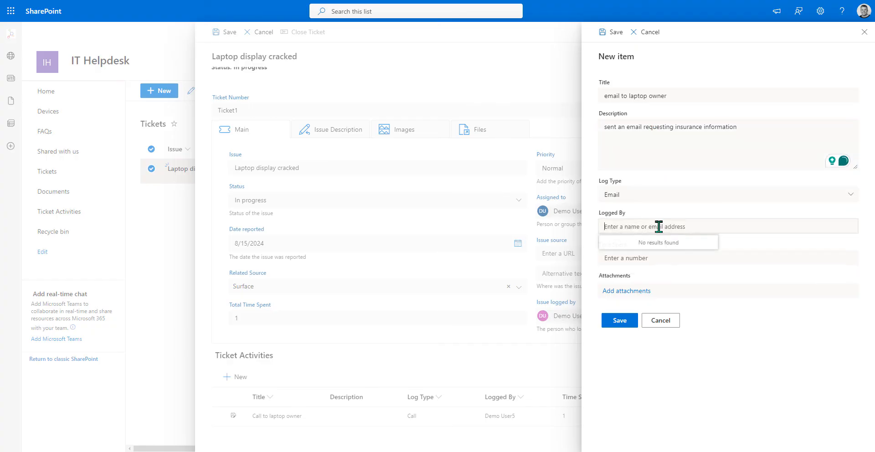
type("Demo User5")
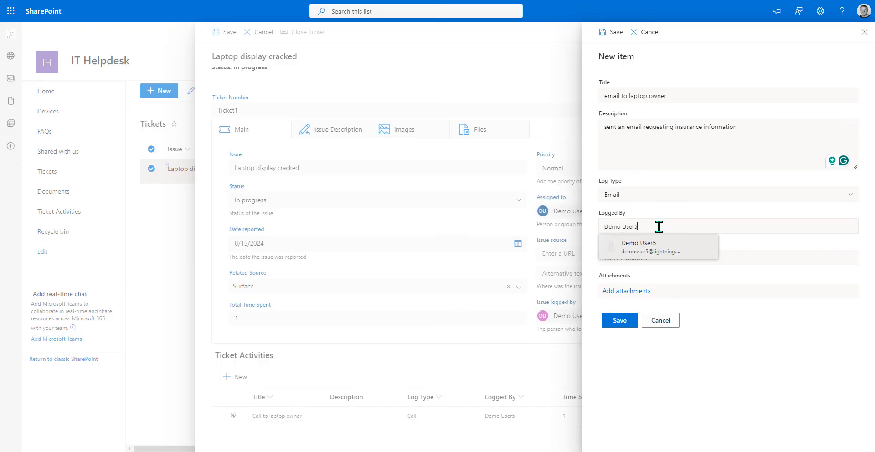
left_click(649, 249)
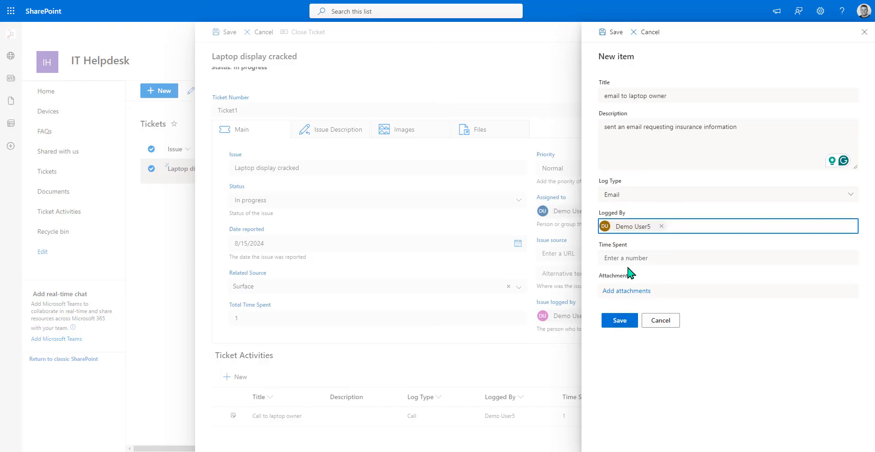
left_click(717, 263)
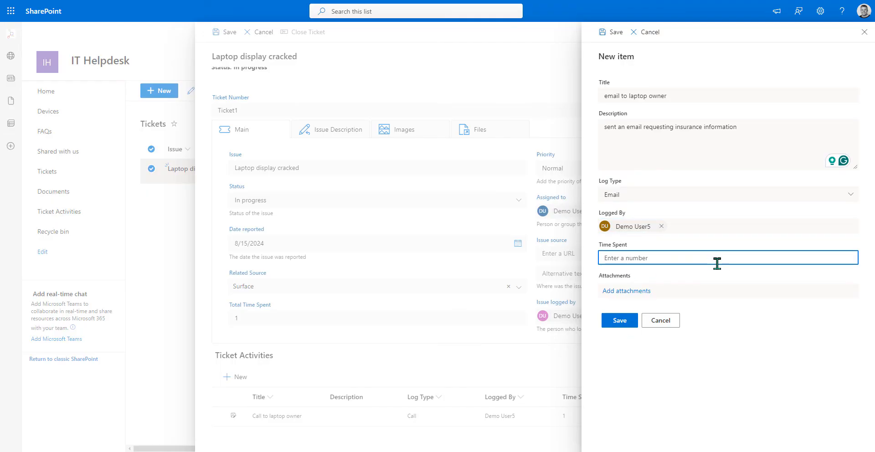
type(".5")
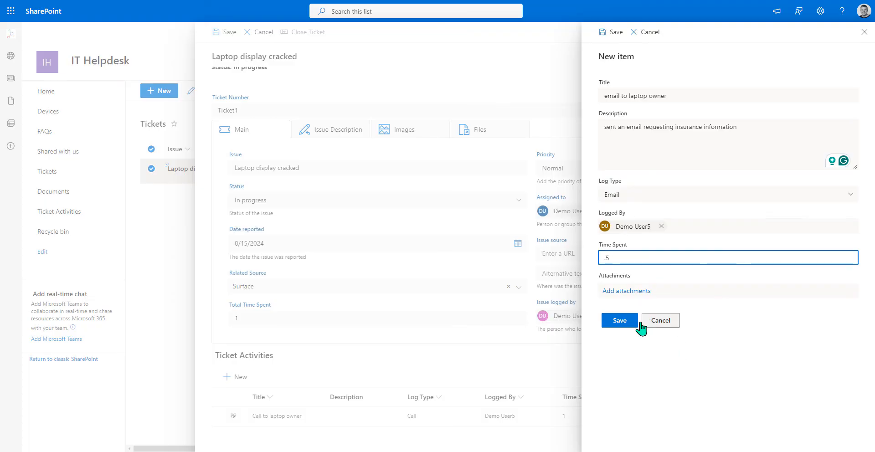
left_click(631, 323)
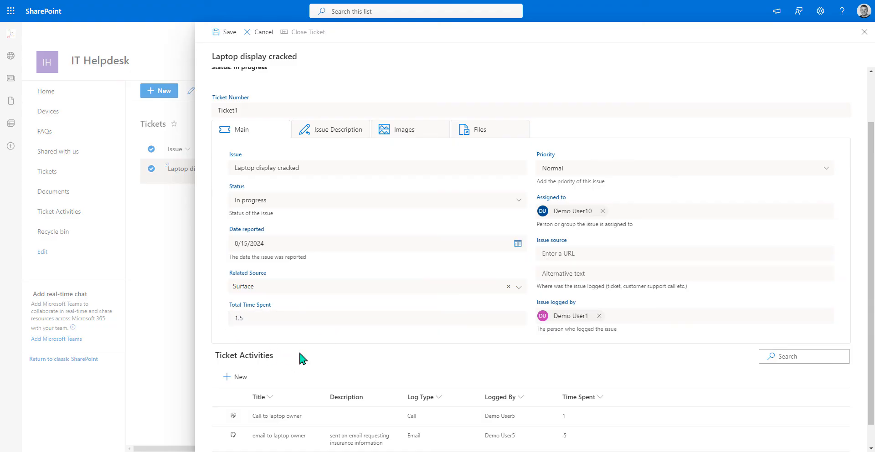
scroll(442, 337, "up", 2)
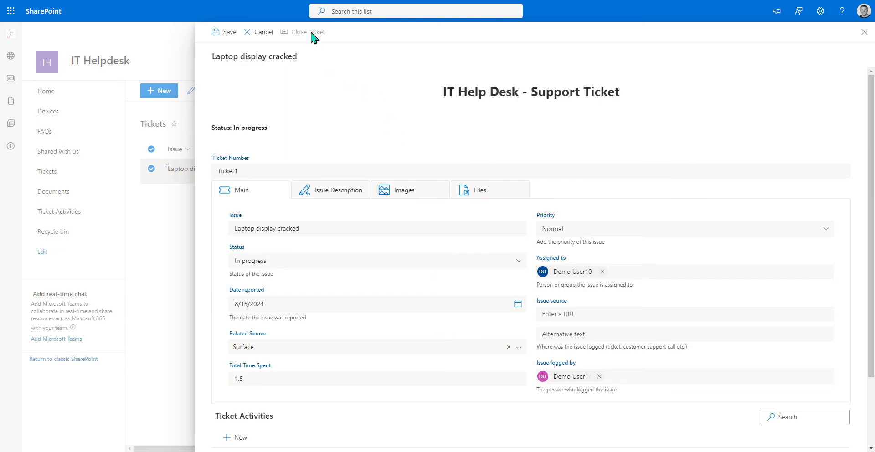
- Save the ticket, then open the EditForm.aspx customization in the Lightning Forms designer
left_click(230, 32)
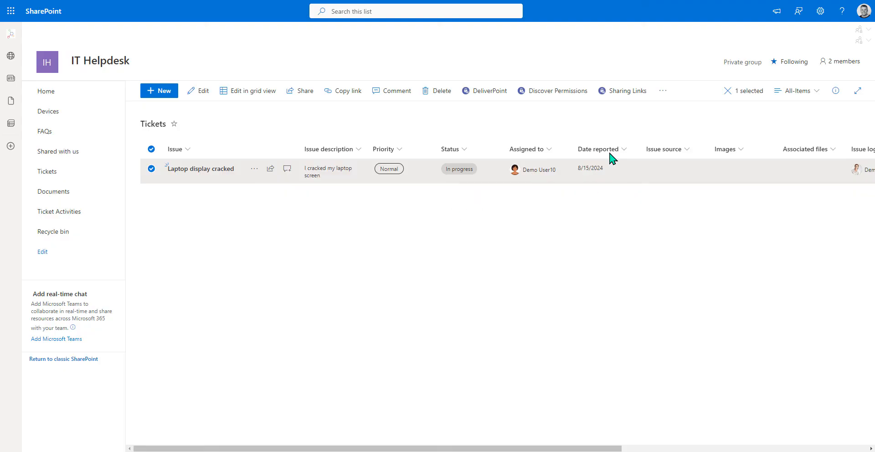
left_click(663, 91)
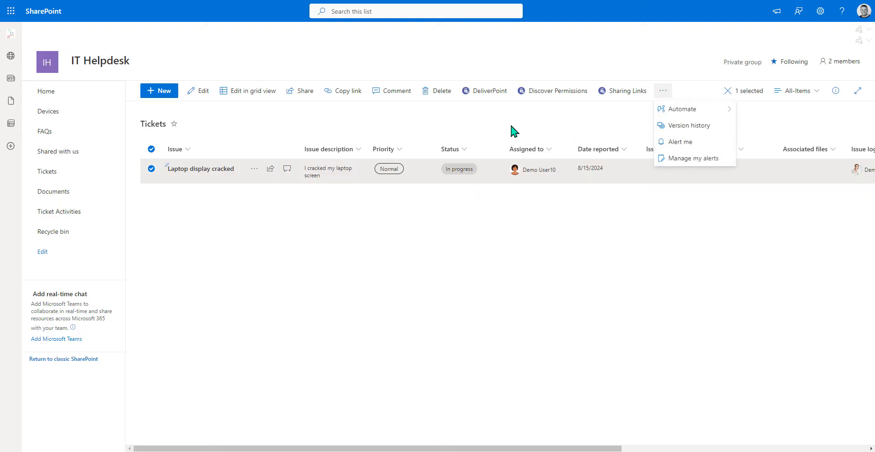
left_click(548, 115)
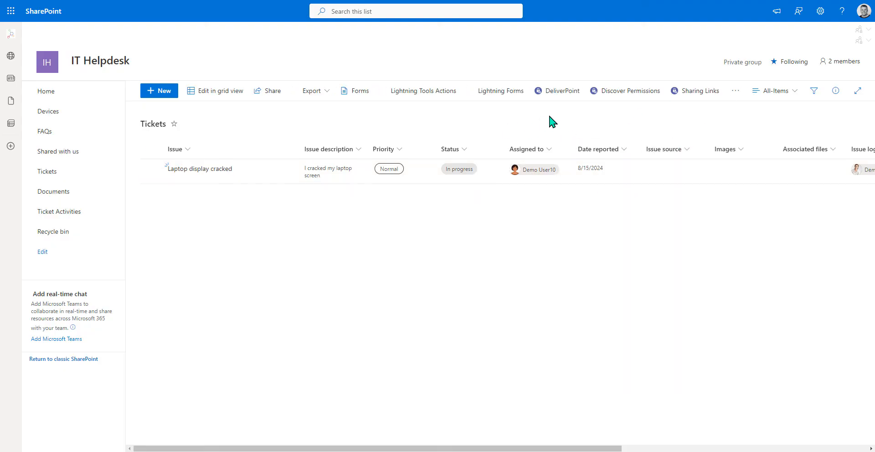
left_click(499, 96)
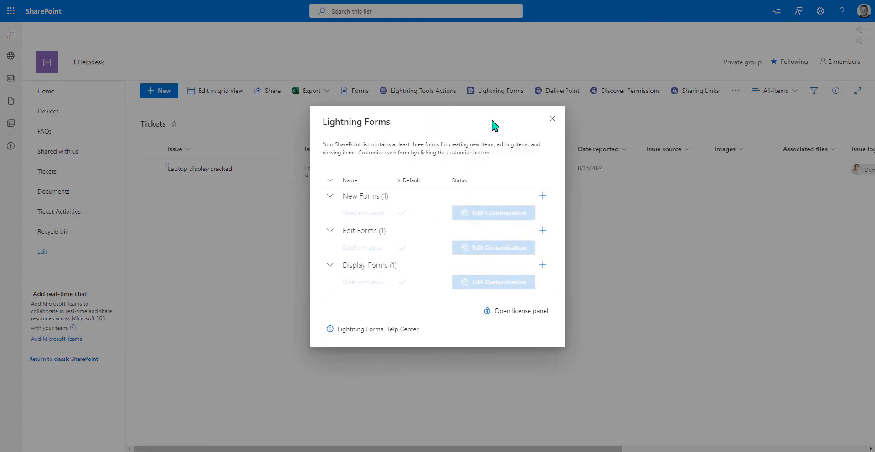
left_click(485, 249)
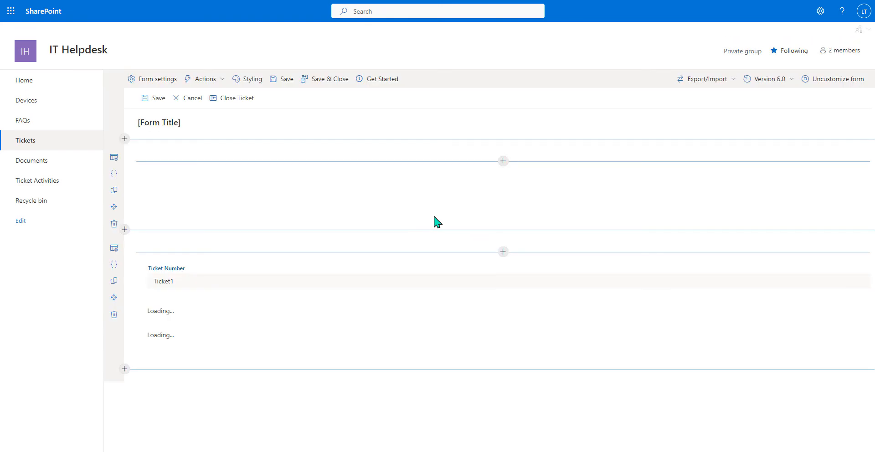
- Review the Close Ticket command bar action's steps without changing them
left_click(206, 79)
left_click(227, 102)
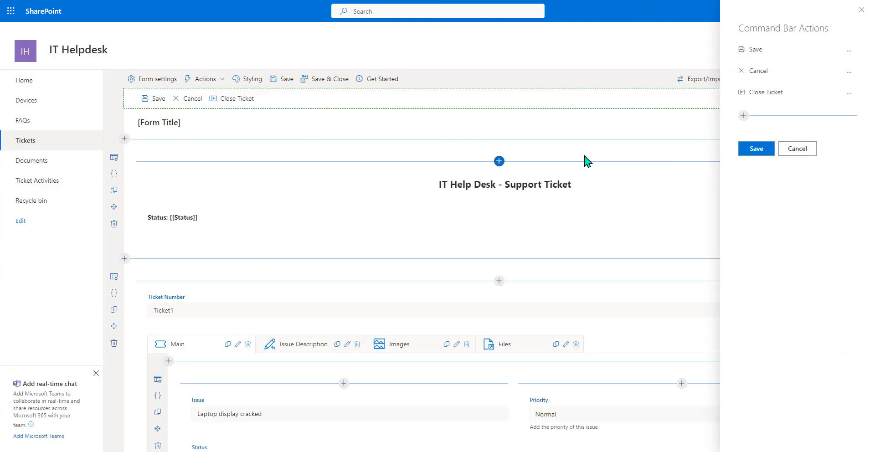
left_click(848, 93)
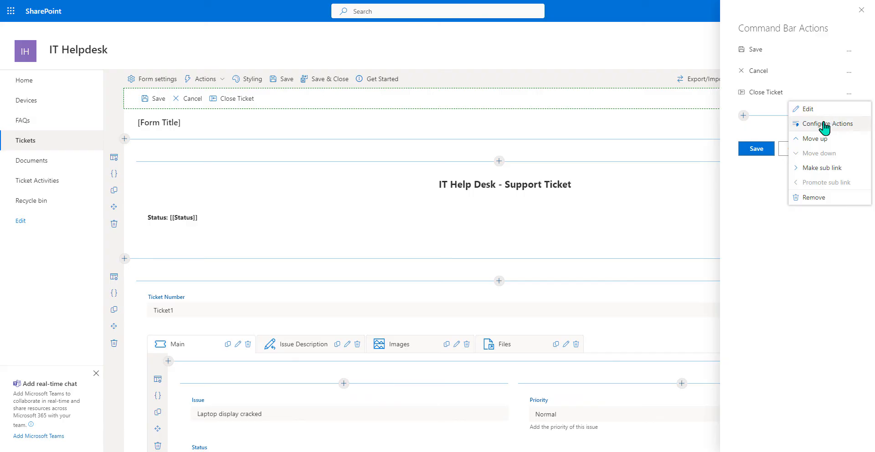
left_click(825, 124)
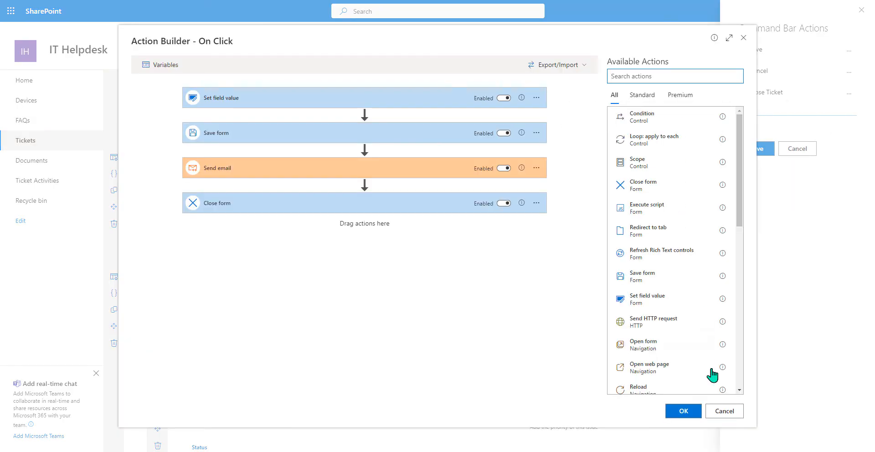
left_click(718, 410)
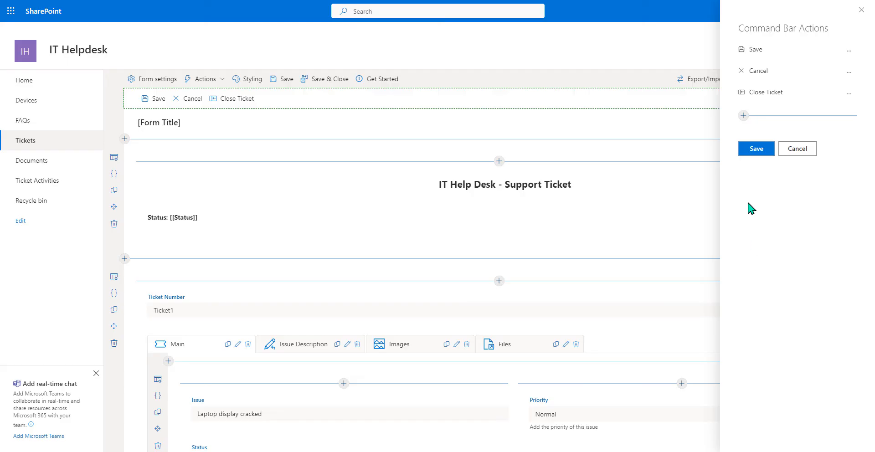
- Clear the Close Ticket action's Enabled Expression and save the form as version 7.0
left_click(848, 93)
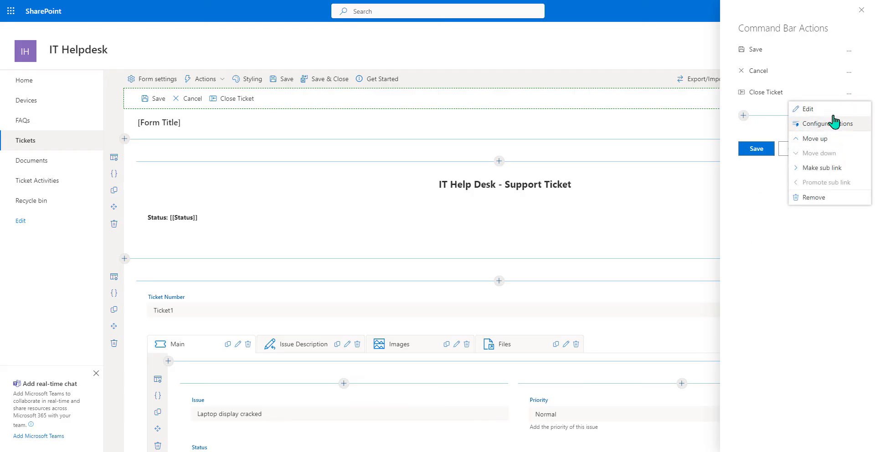
left_click(830, 111)
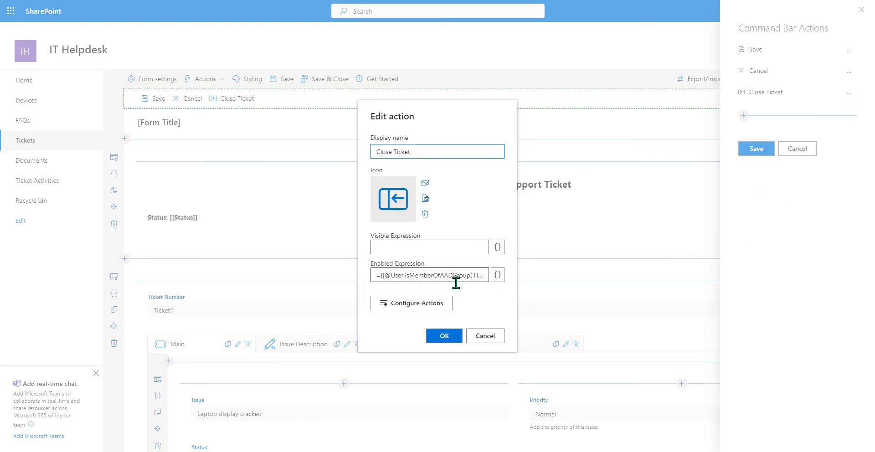
triple_click(454, 276)
key("BackSpace")
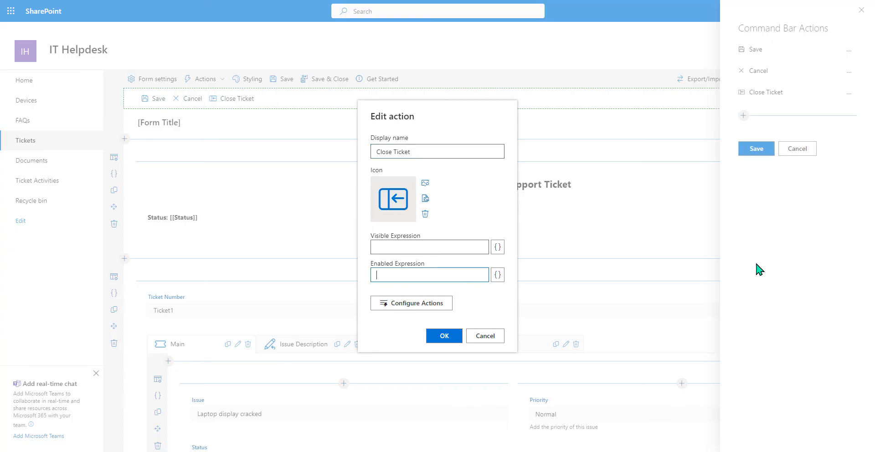
left_click(451, 337)
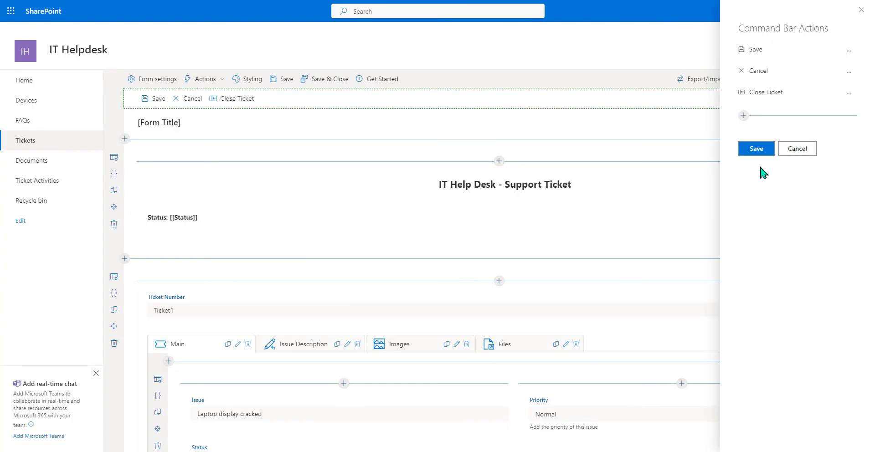
left_click(756, 150)
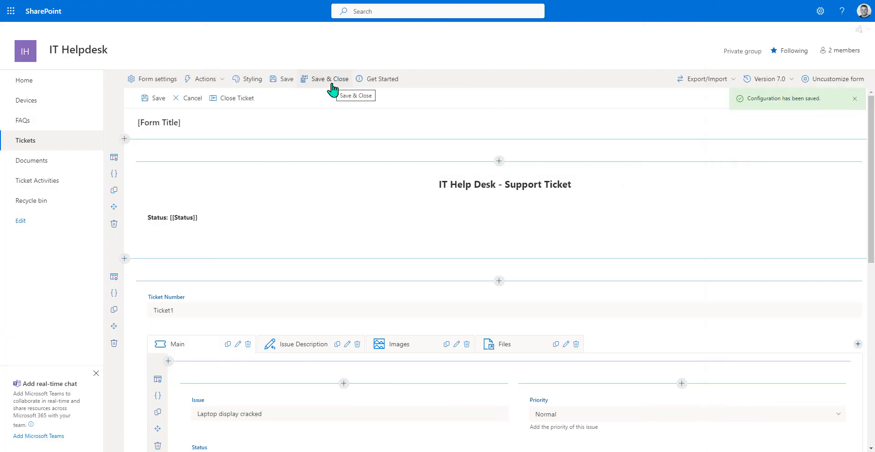
- Save the form design, reopen 'Laptop display cracked', and run Close Ticket to mark it Completed
left_click(333, 89)
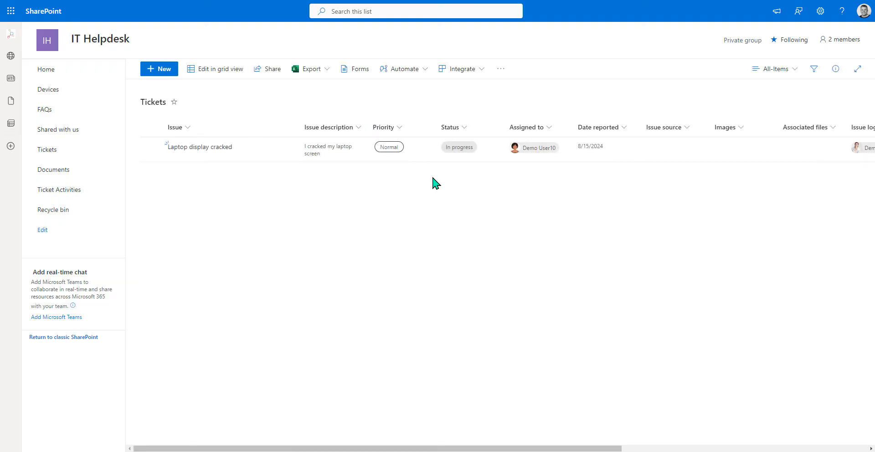
left_click(253, 158)
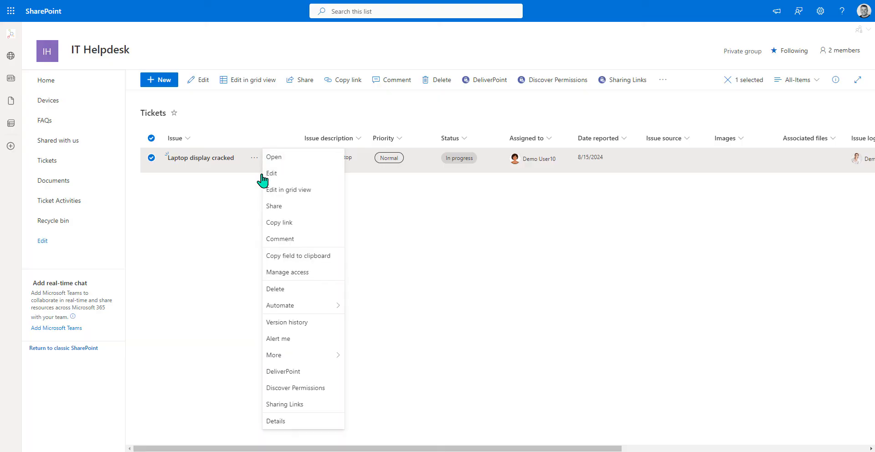
left_click(302, 173)
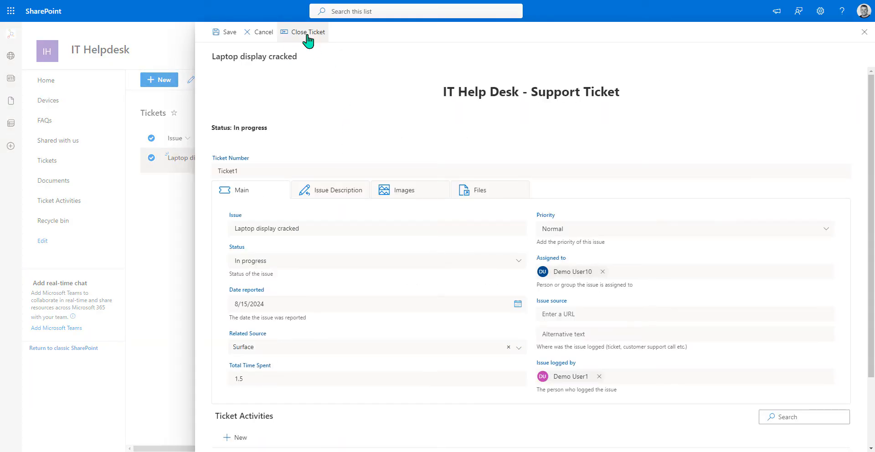
left_click(307, 36)
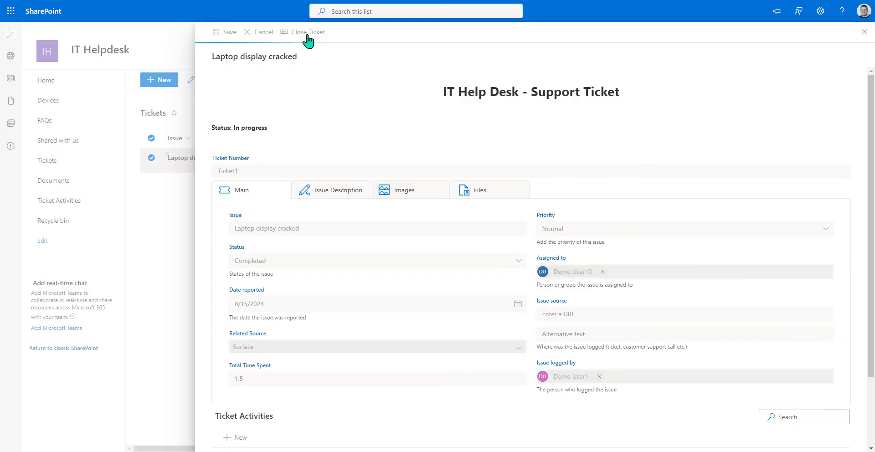